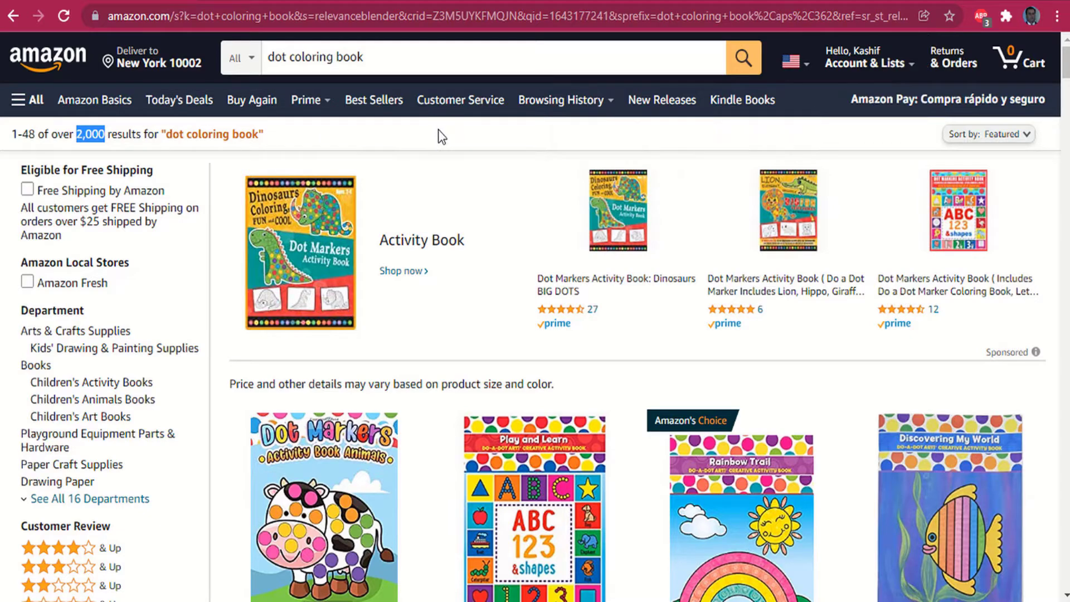
scroll(535, 316, down, 3)
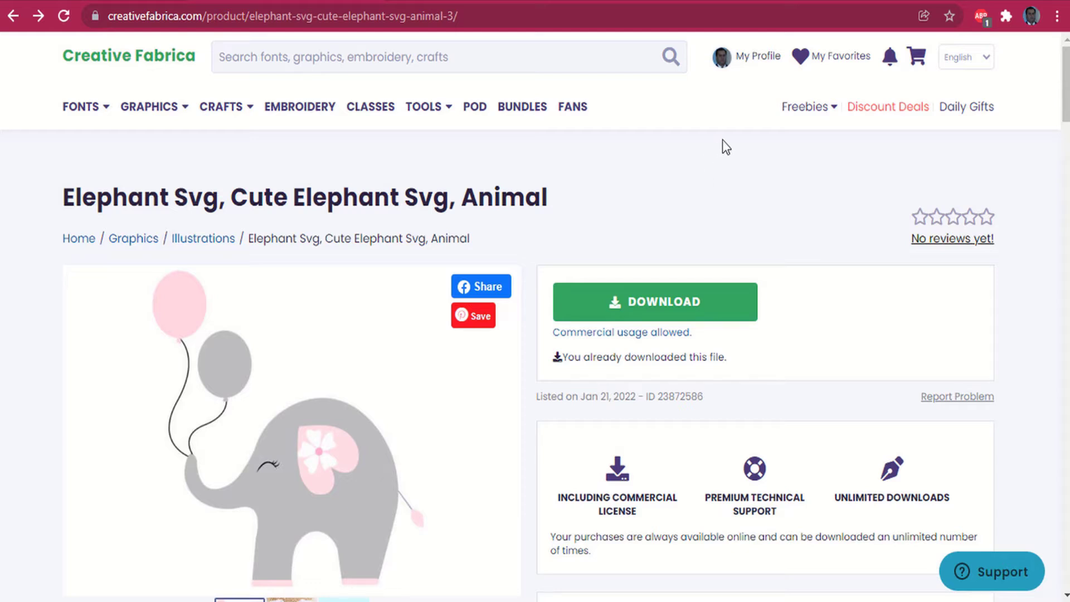
Open the All Freebies page on Creative Fabrica and browse through the free designs
mouse_move(808, 107)
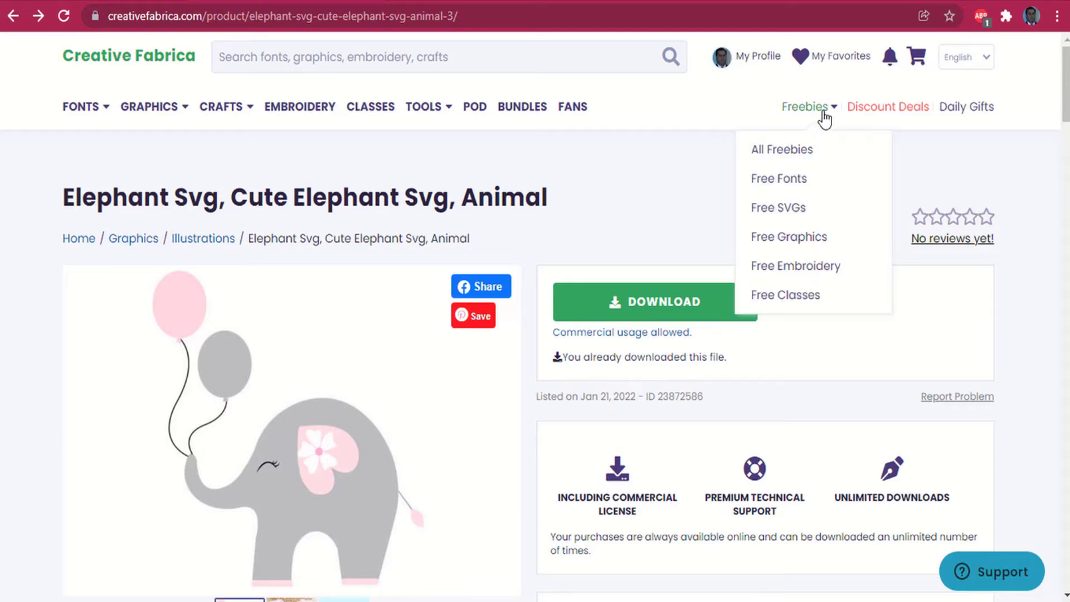
click(792, 161)
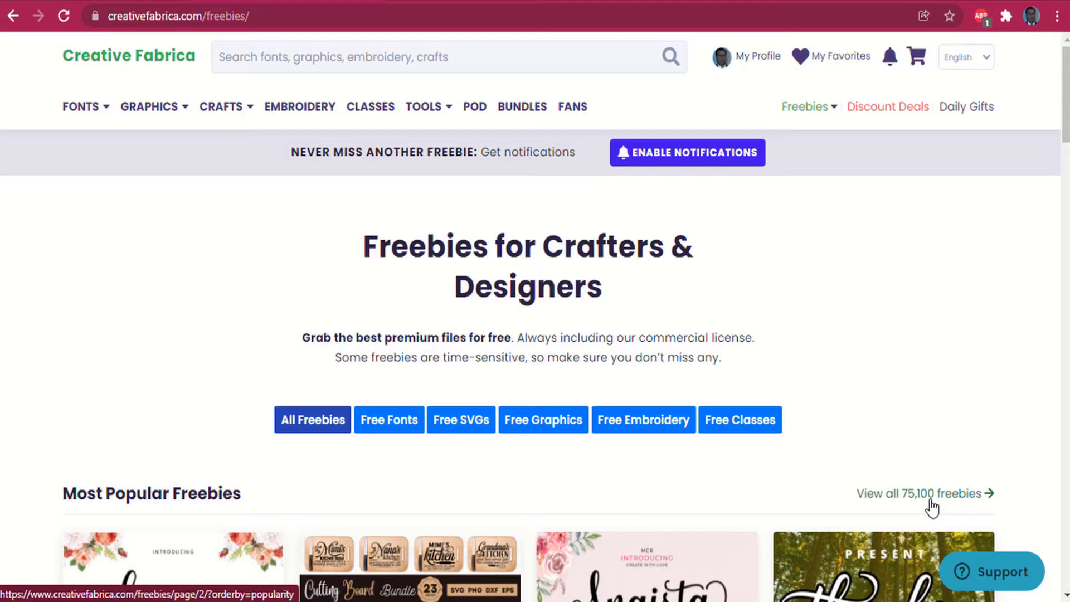
scroll(535, 335, down, 8)
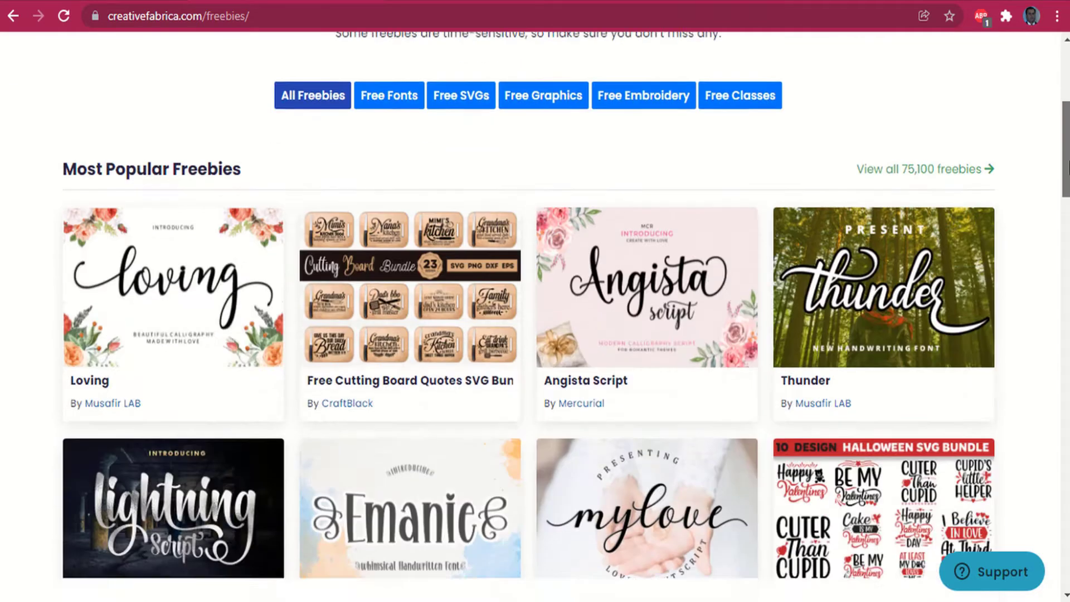
drag(1068, 182, 1047, 458)
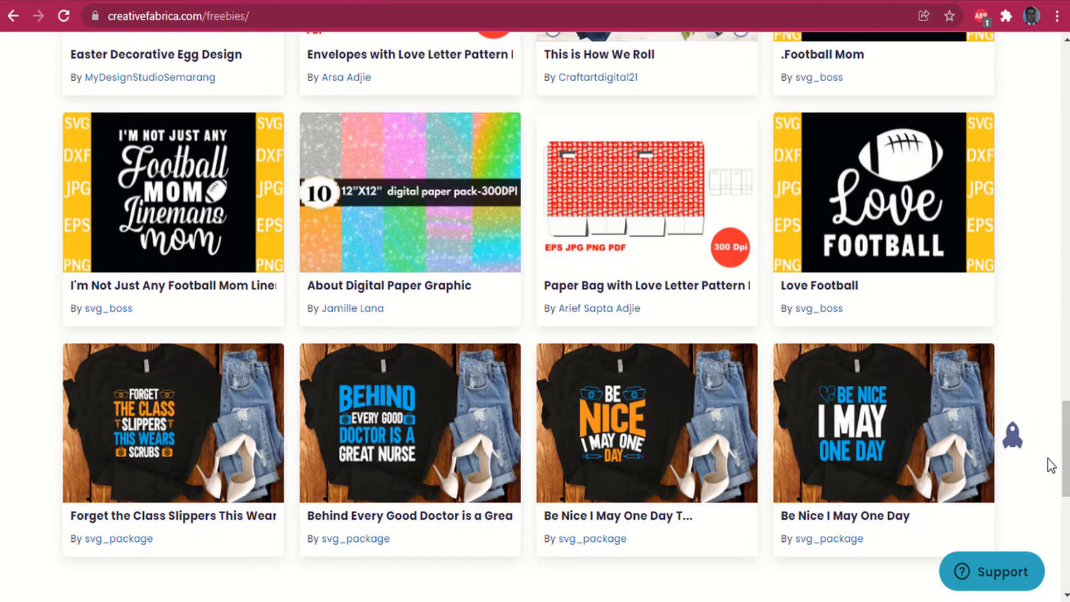
drag(1065, 462, 1065, 84)
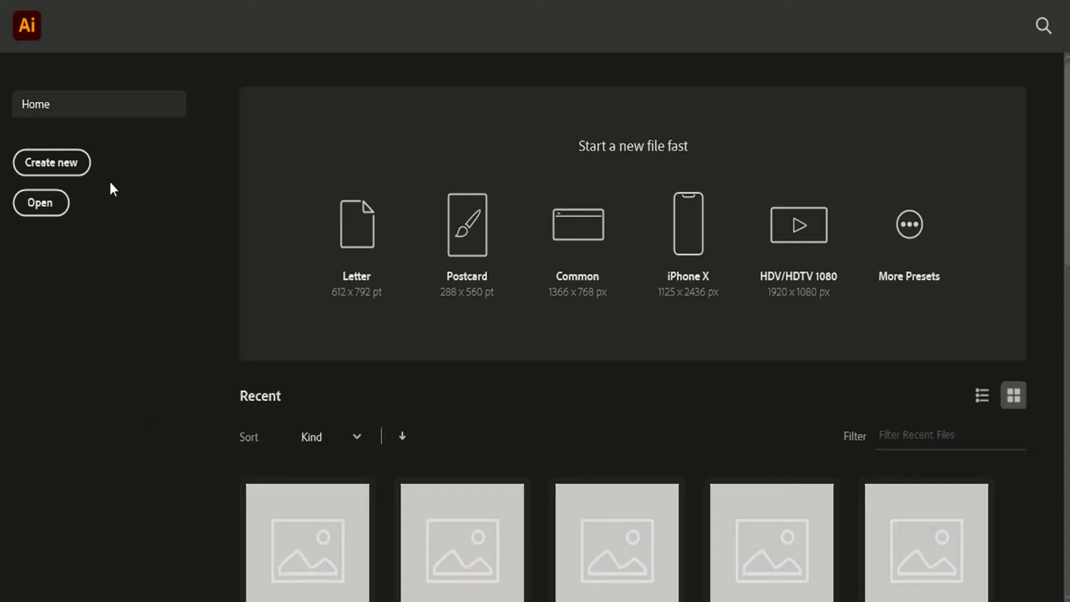
Switch to Illustrator and create a portrait document 8.625 in wide and 11.25 in high, with CMYK color and 300 ppi raster effects
click(71, 167)
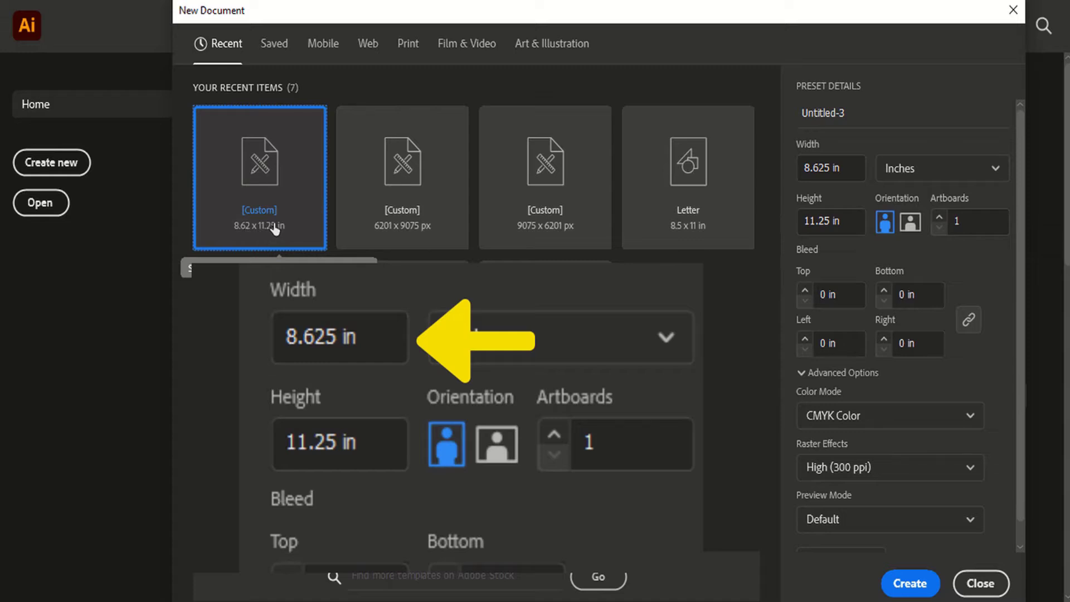
click(803, 172)
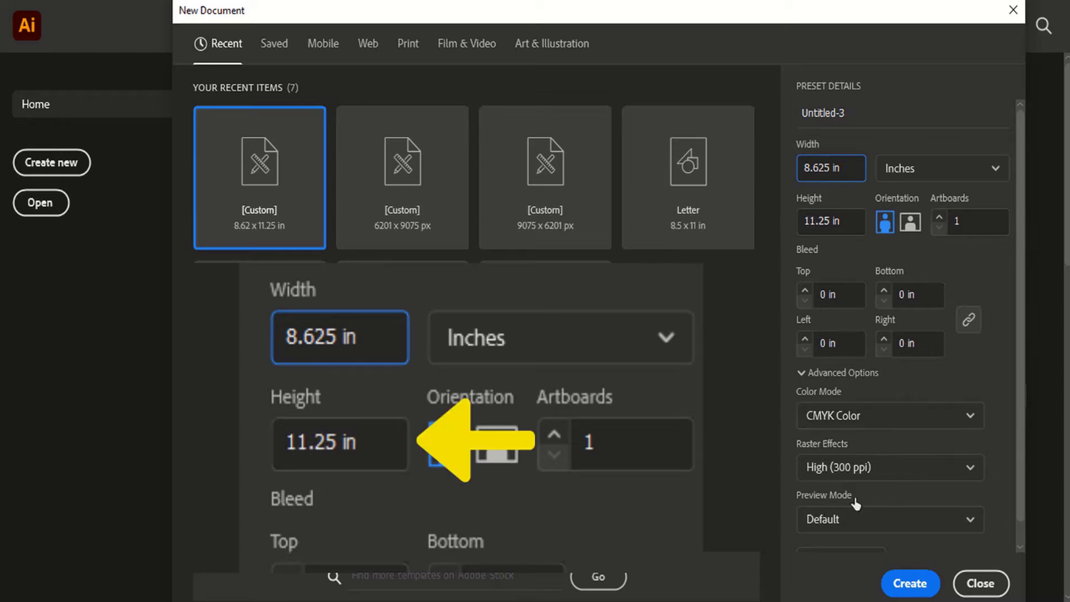
click(909, 583)
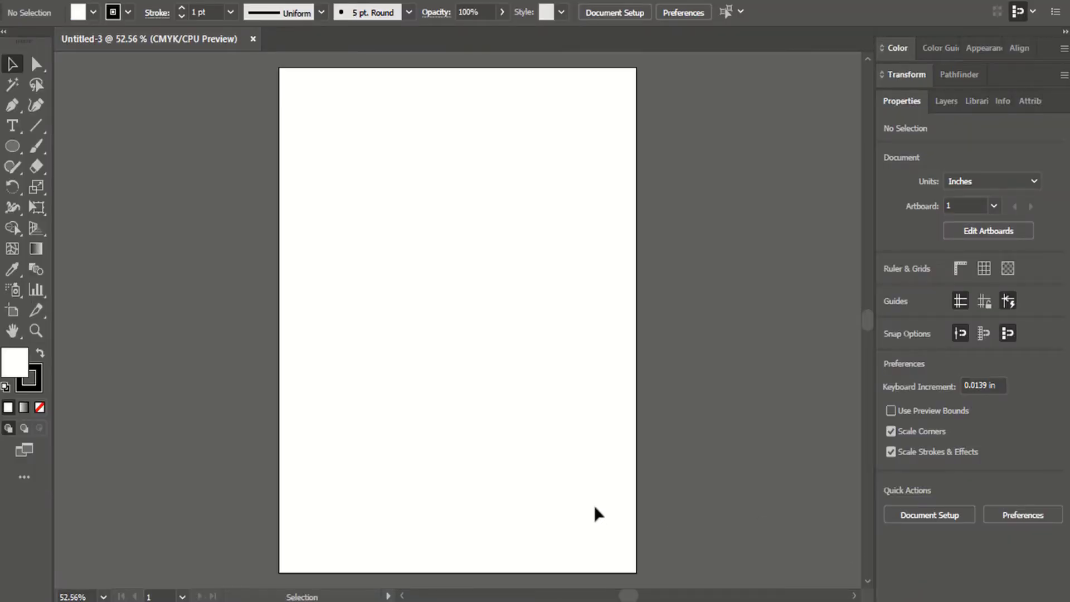
Open elephant love love.svg from its download folder as a separate Illustrator document and fit its artboard in the window
mouse_move(151, 601)
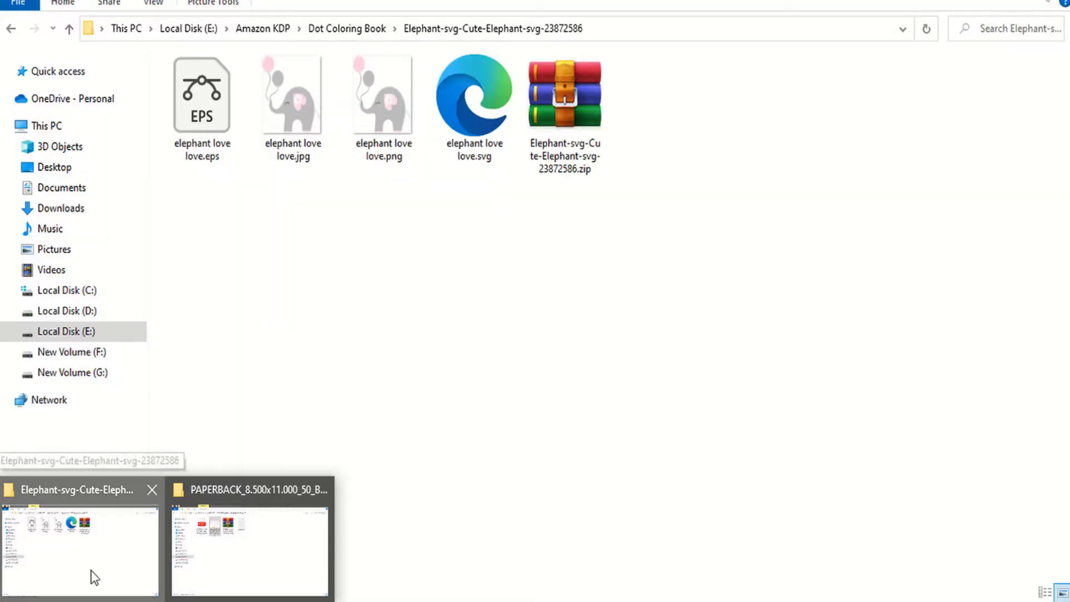
click(91, 570)
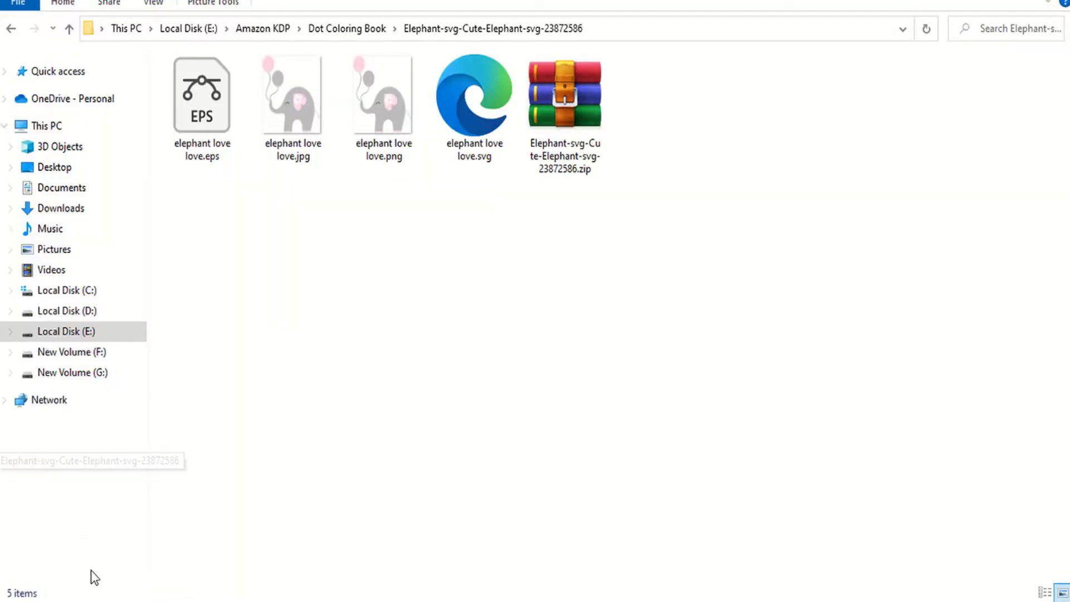
drag(467, 118, 403, 54)
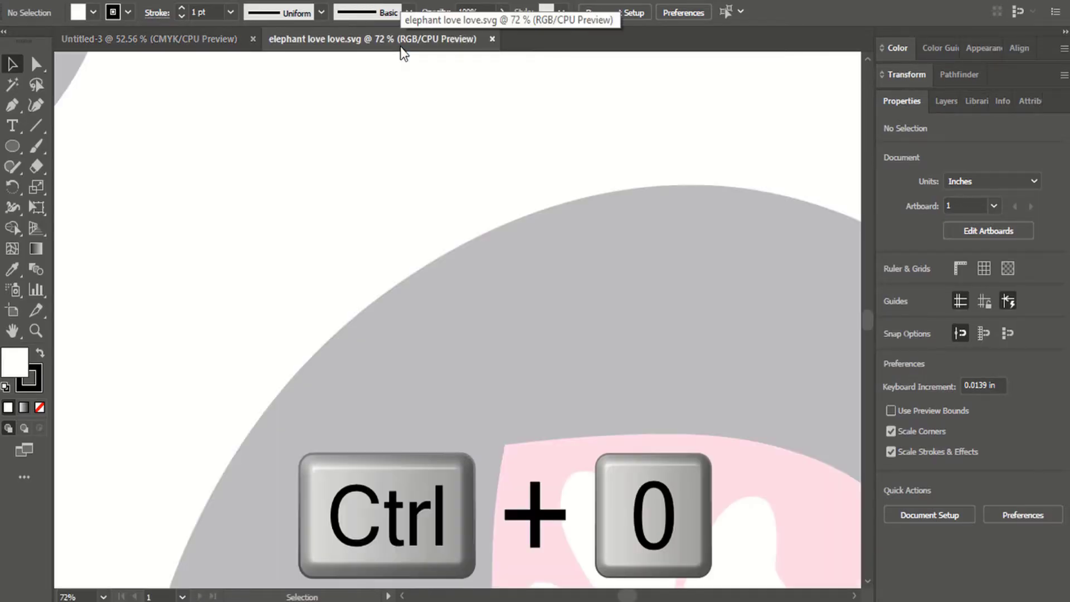
key(ctrl+0)
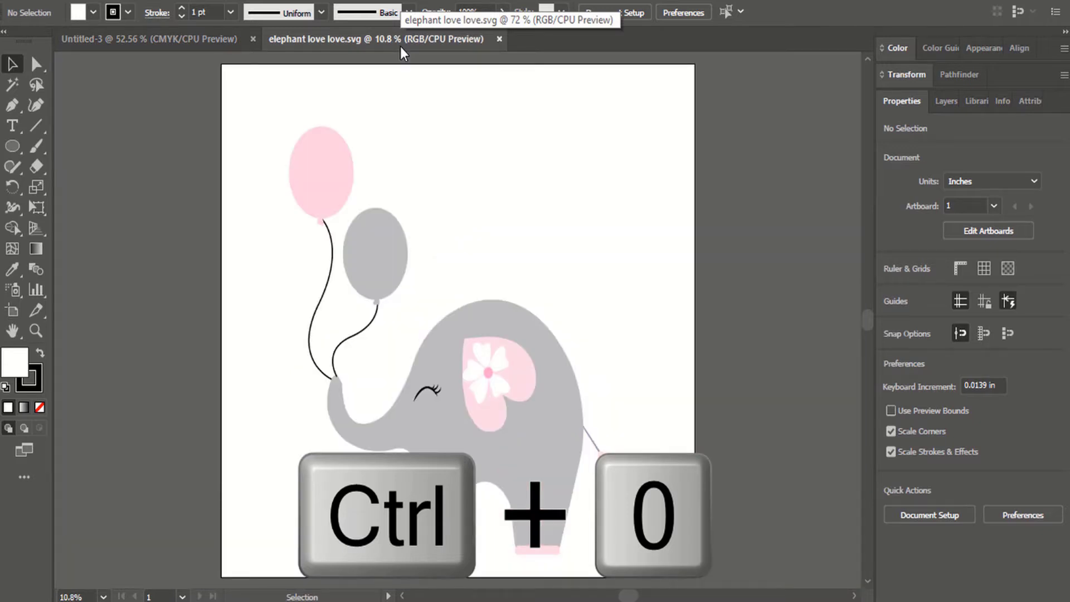
Select the whole elephant artwork and set its width to 7.5 in with proportions locked
key(ctrl+a)
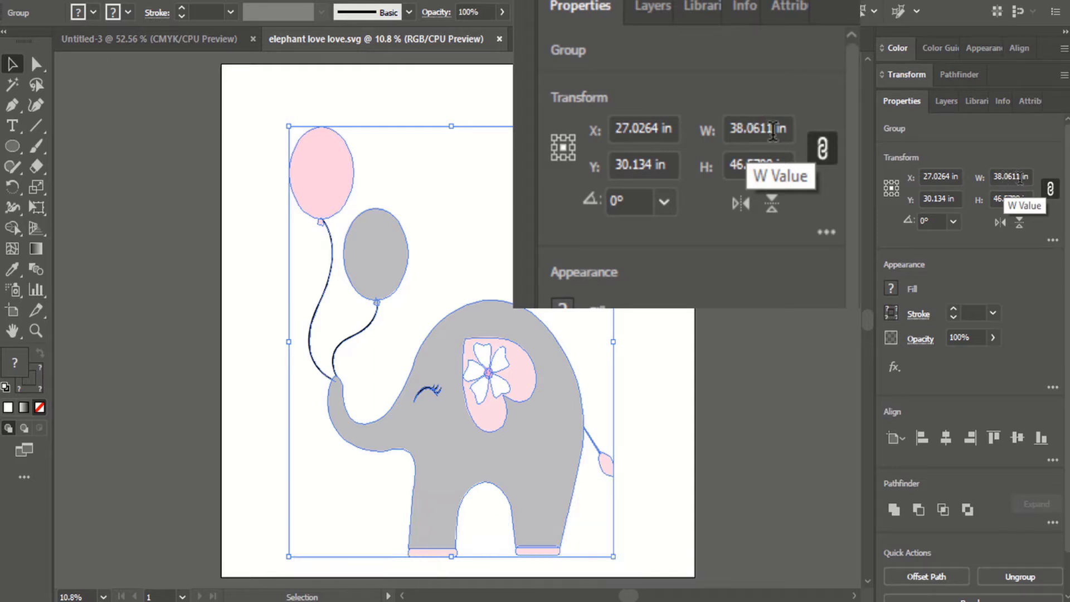
click(1019, 178)
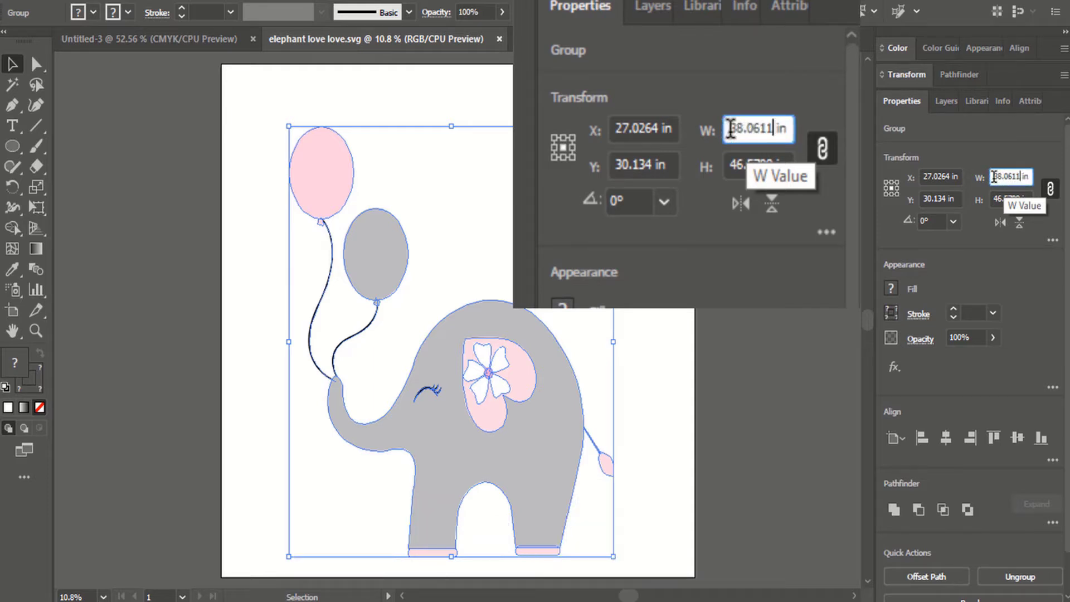
drag(1021, 177, 1001, 176)
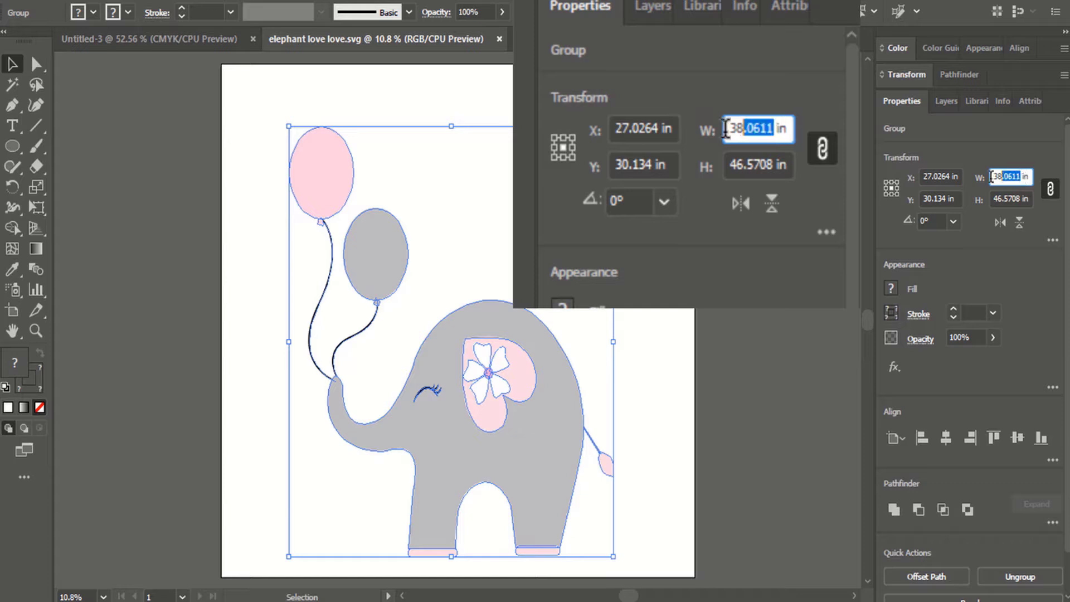
key(BackSpace)
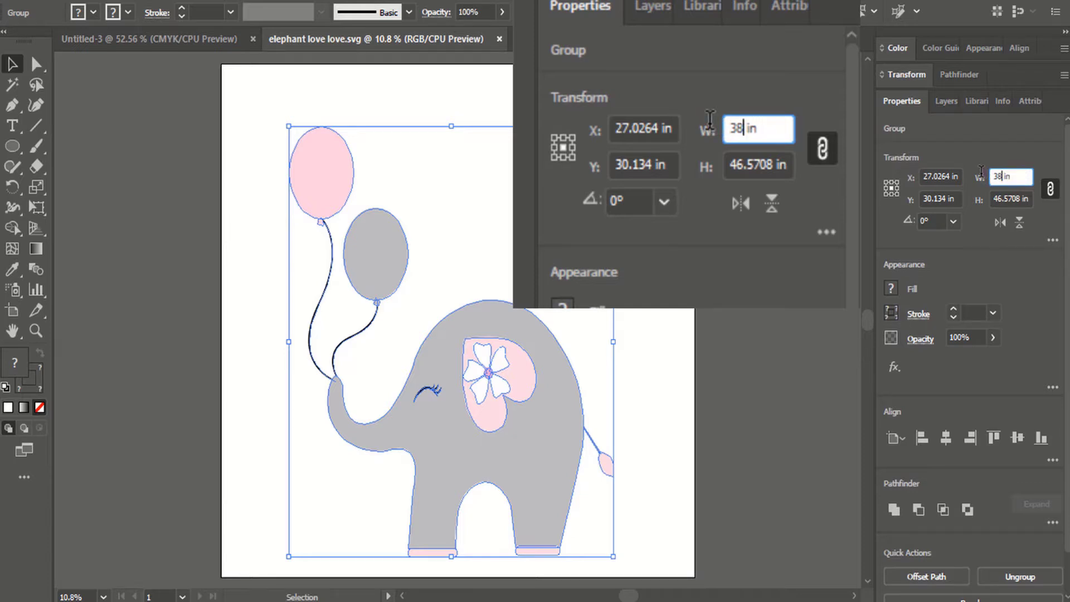
key(BackSpace)
key(BackSpace)
text(7.5)
key(Return)
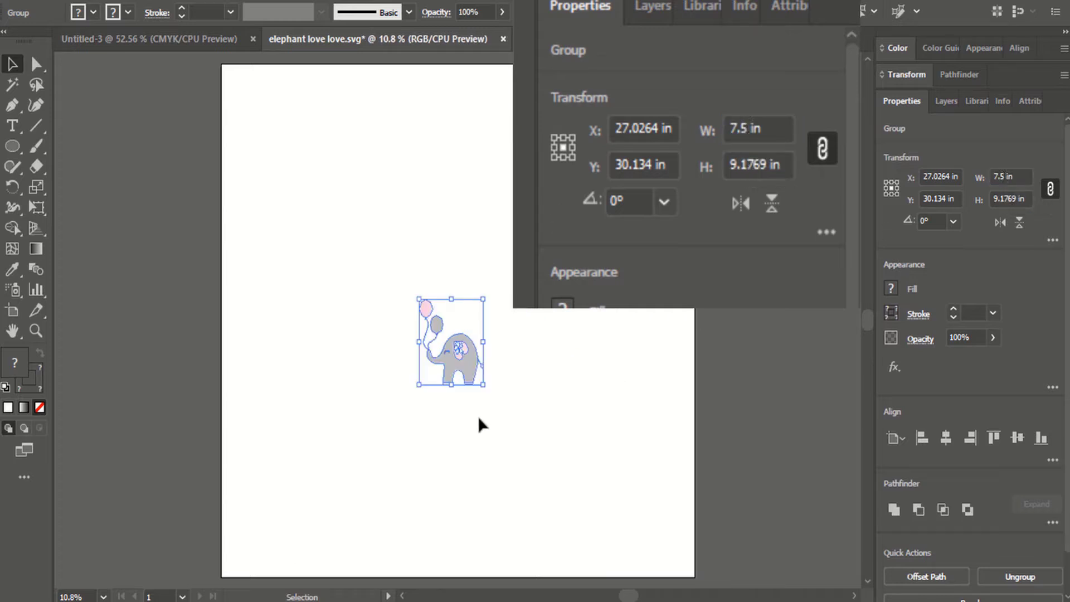
Copy the resized elephant artwork and paste it into the Untitled-3 document
key(ctrl+c)
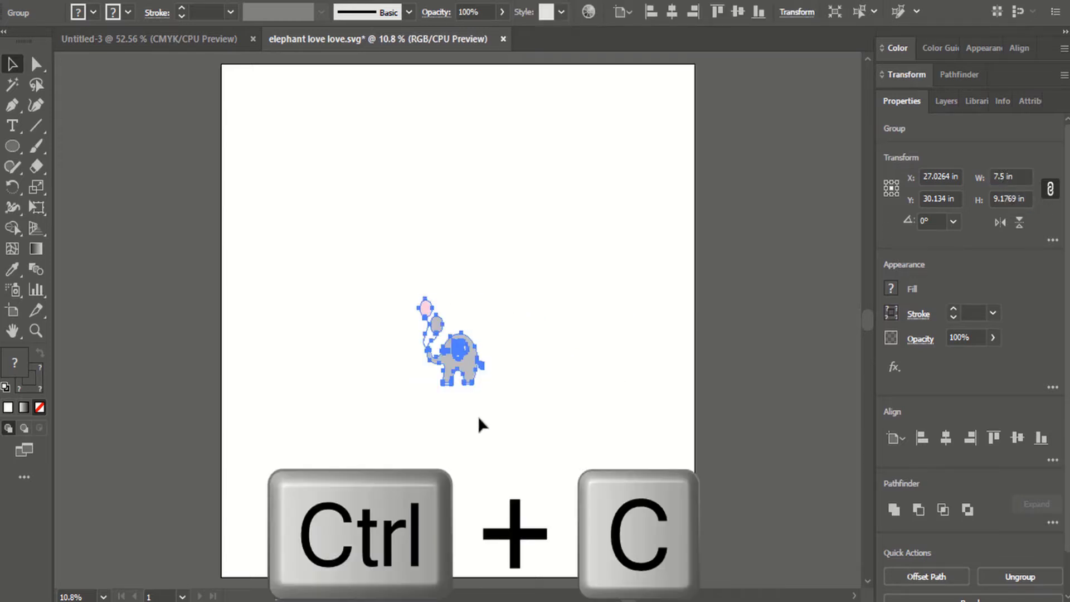
click(156, 49)
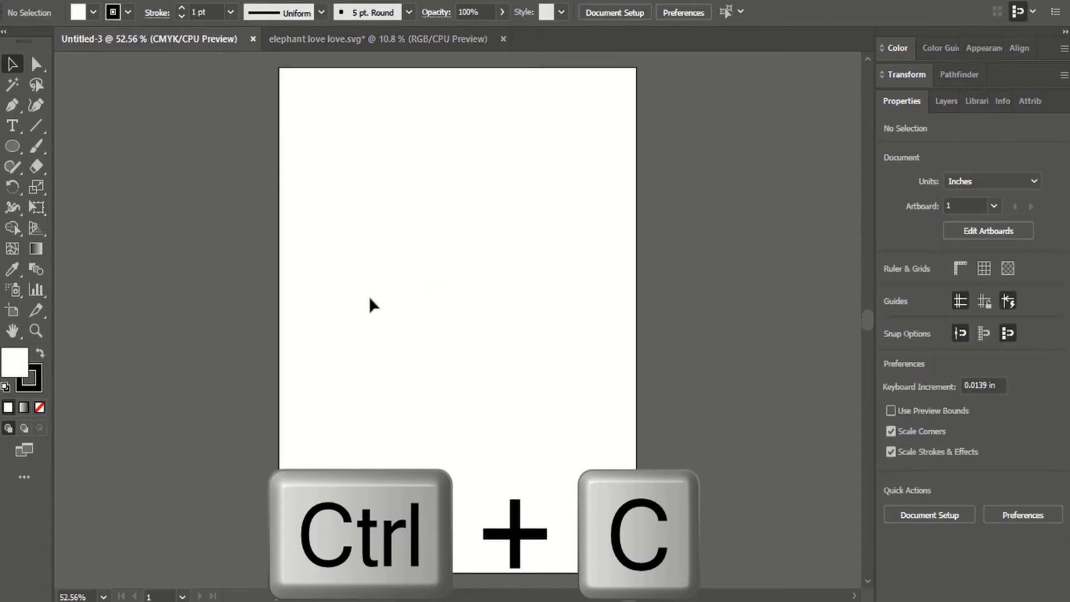
key(ctrl+v)
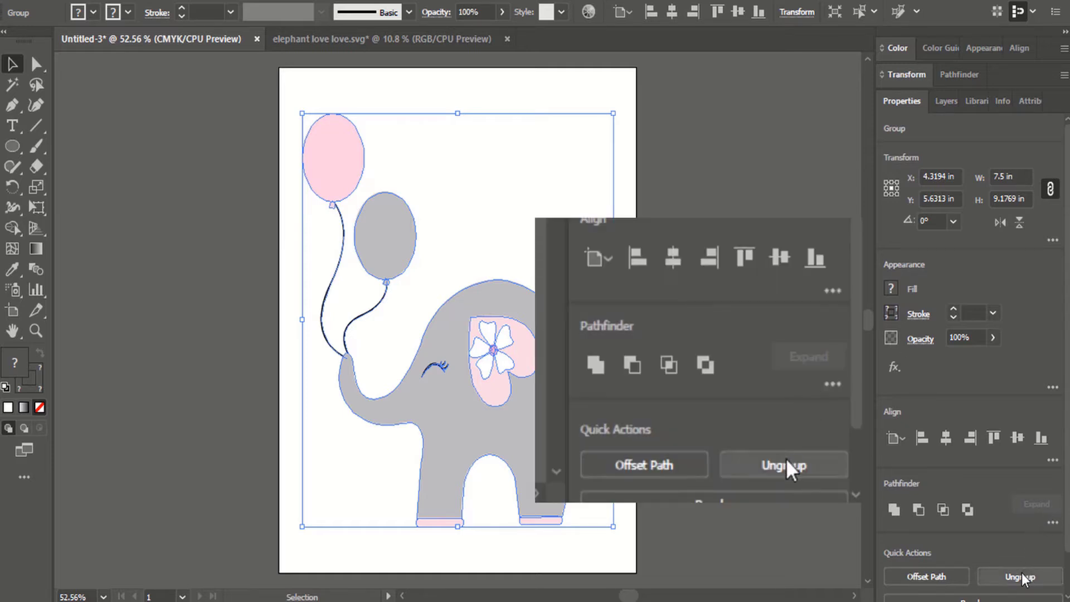
Ungroup the pasted elephant artwork into separate paths and deselect it
scroll(1025, 558, down, 1)
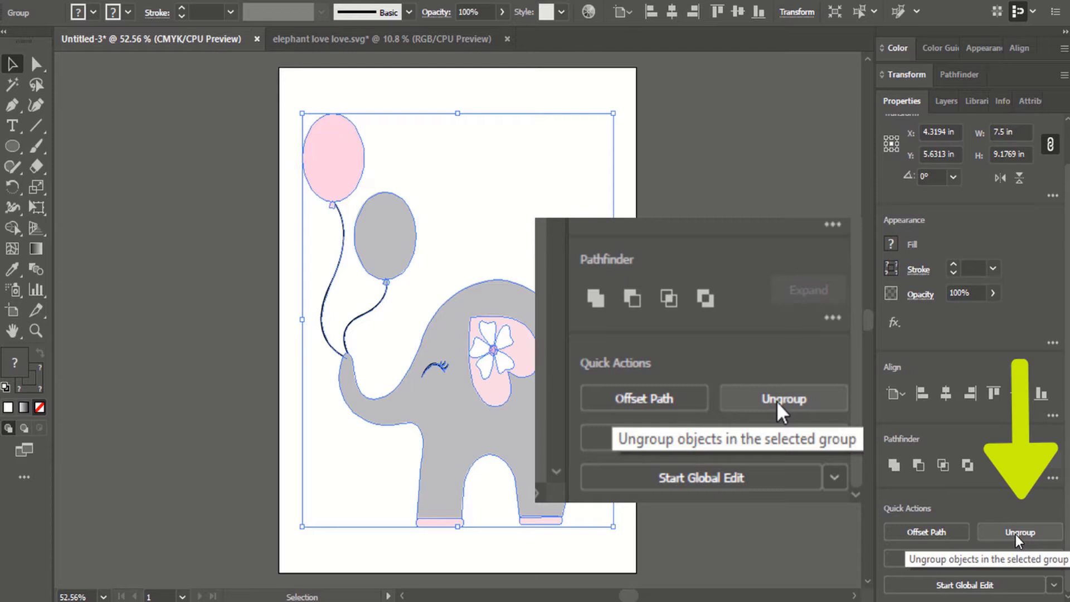
click(1017, 536)
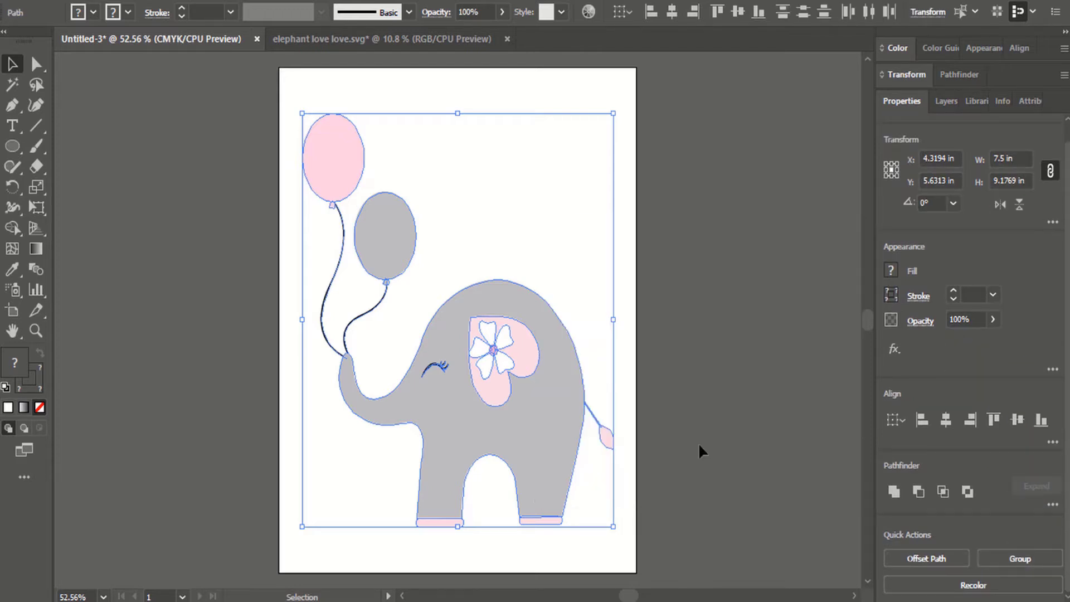
key(ctrl+shift+g)
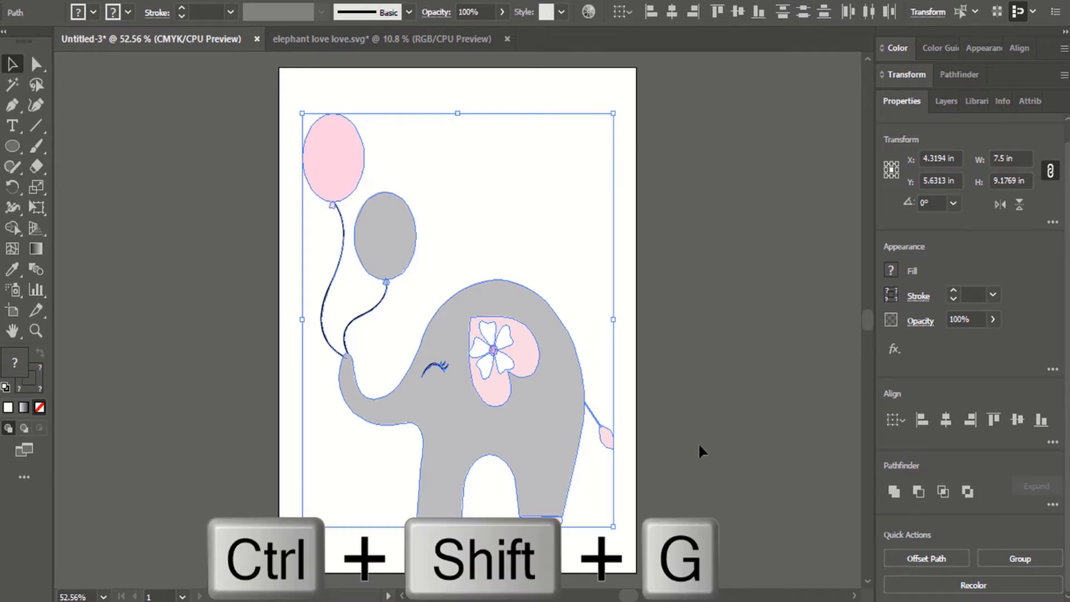
click(627, 432)
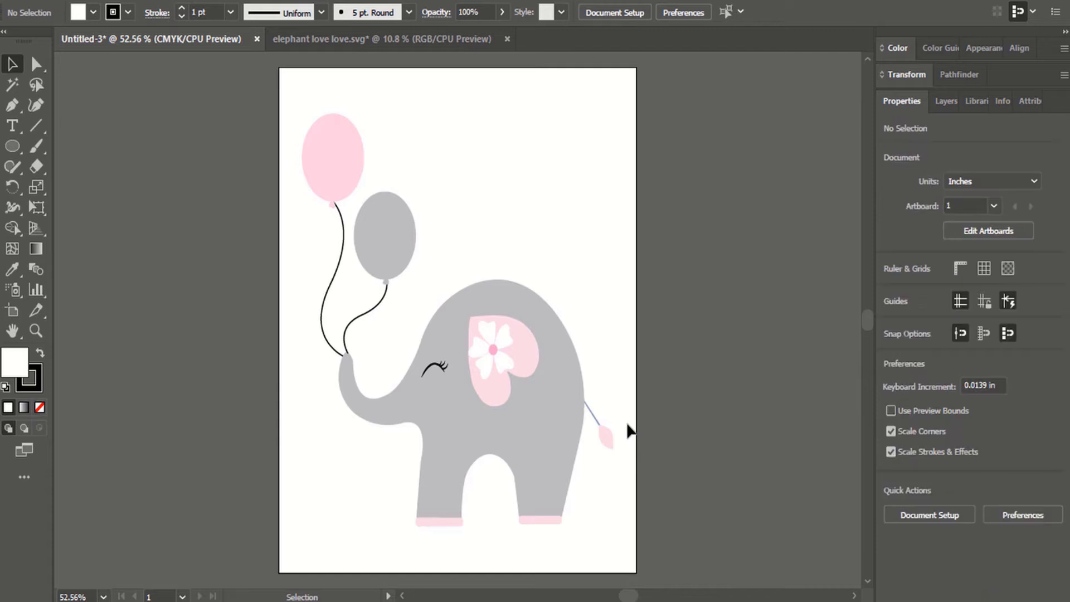
Select all the elephant and balloon paths and set their fill to None
key(ctrl+a)
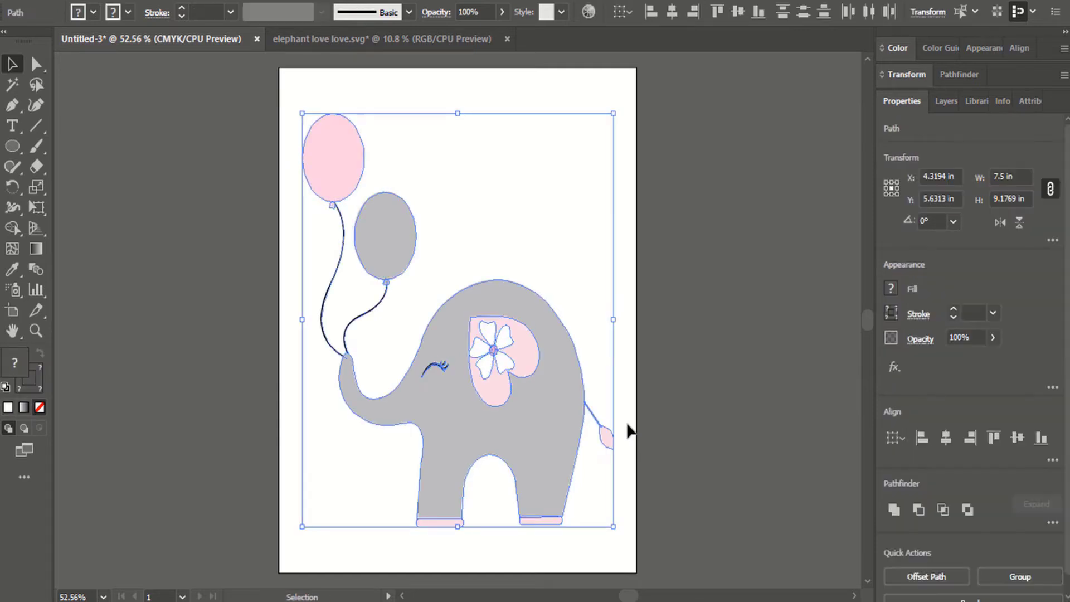
click(891, 289)
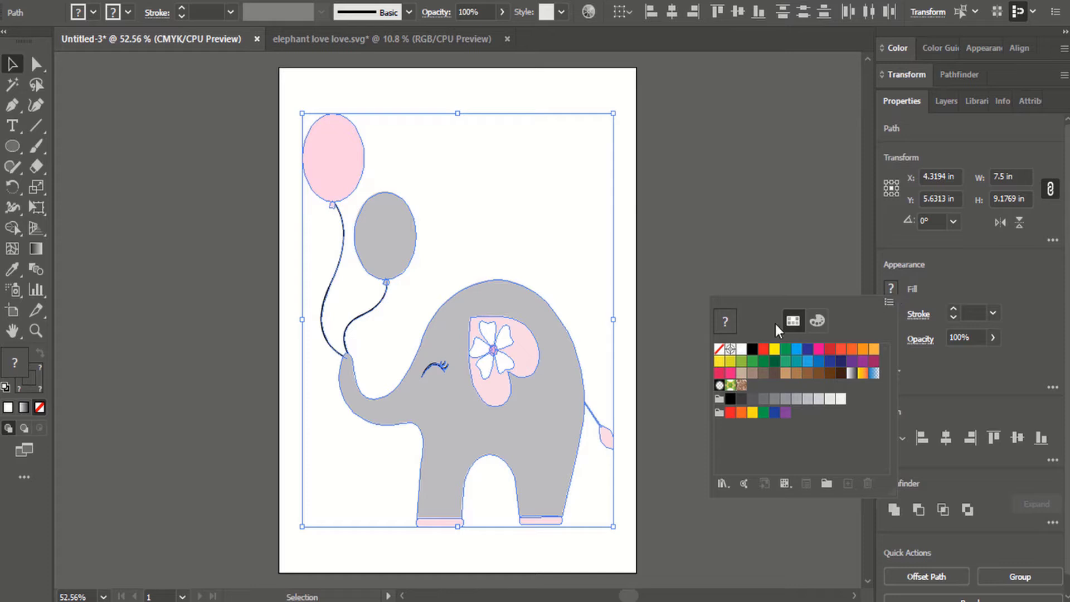
key(ctrl+a)
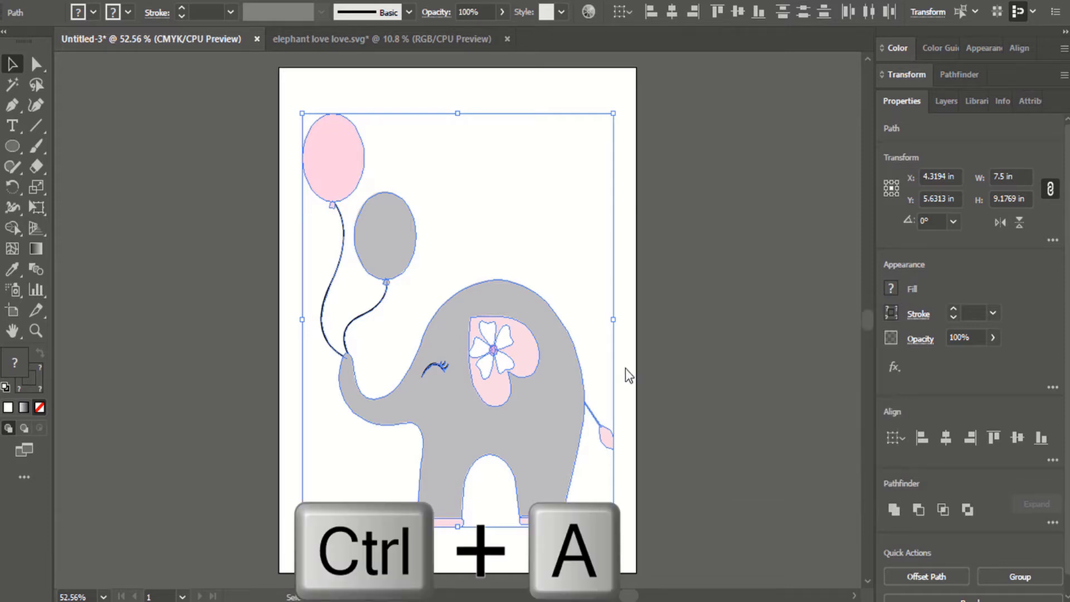
click(889, 288)
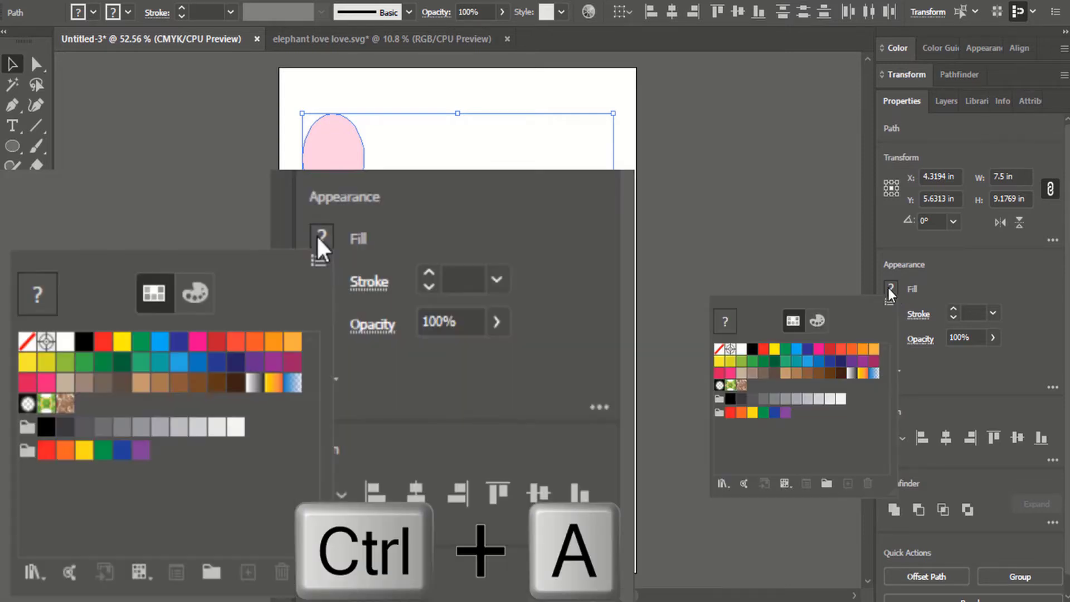
click(719, 351)
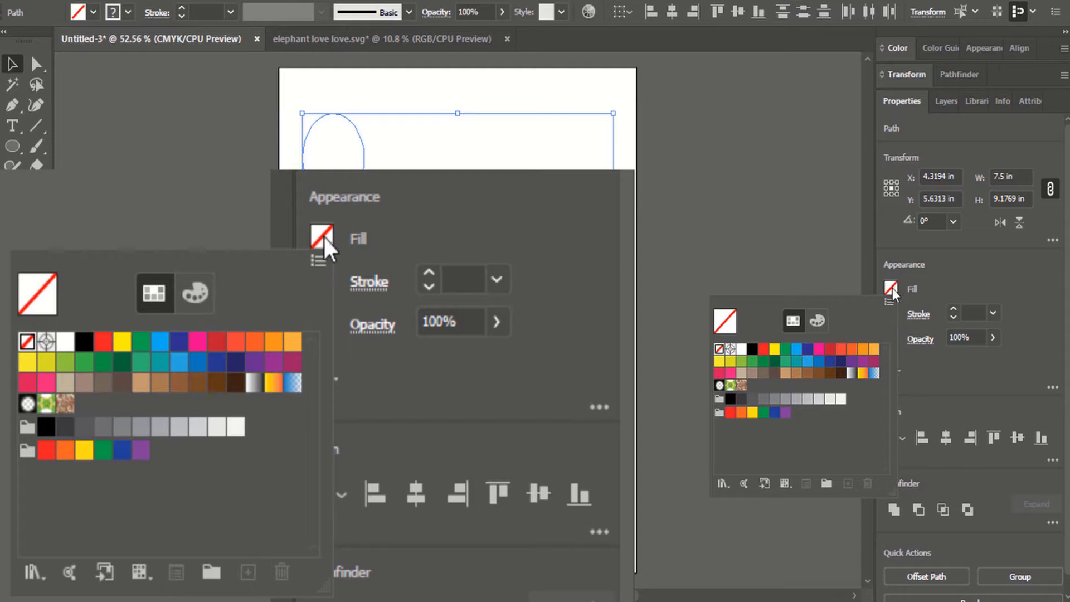
click(928, 273)
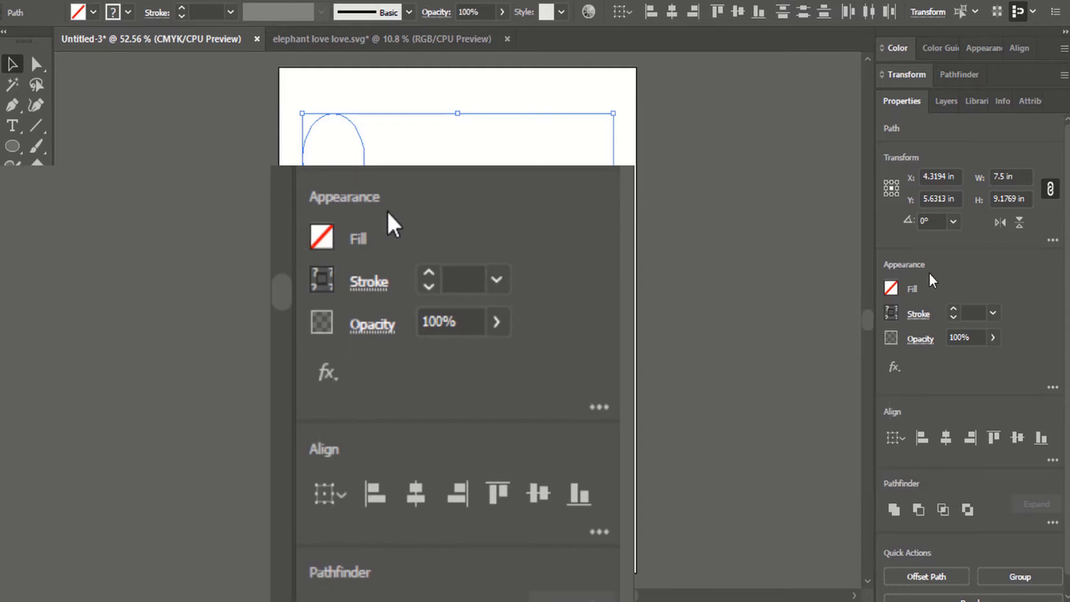
Give all the selected elephant and balloon paths a black stroke with a 6 pt weight
click(885, 317)
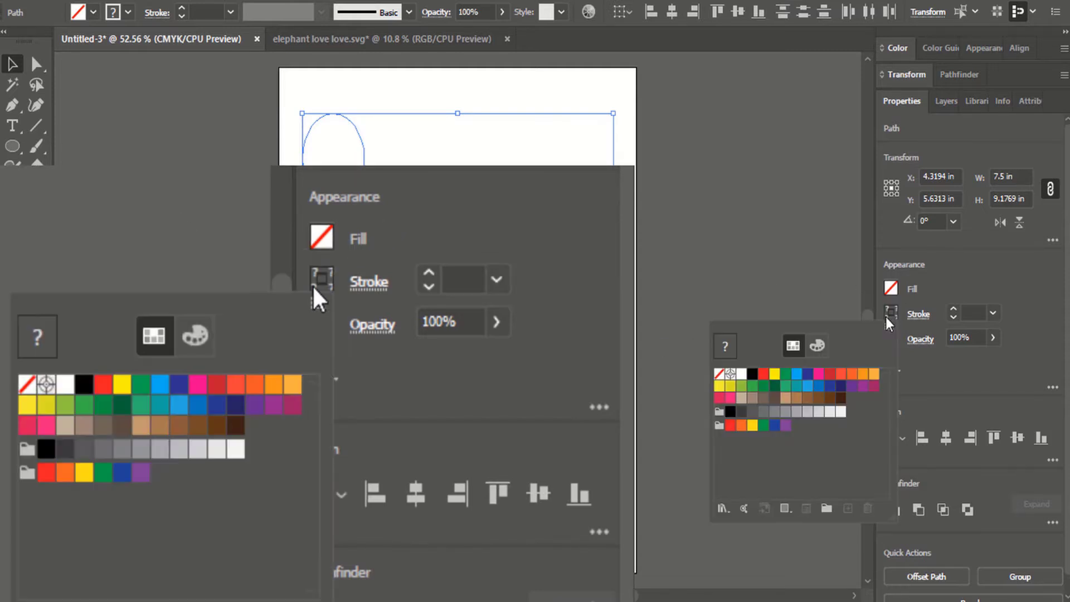
click(751, 376)
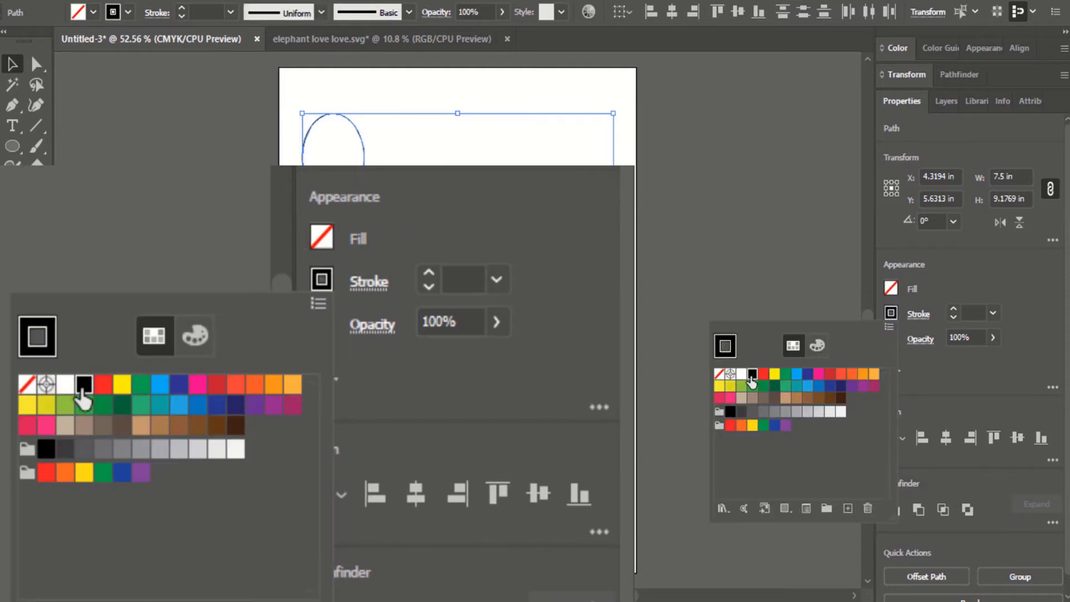
click(994, 317)
click(994, 313)
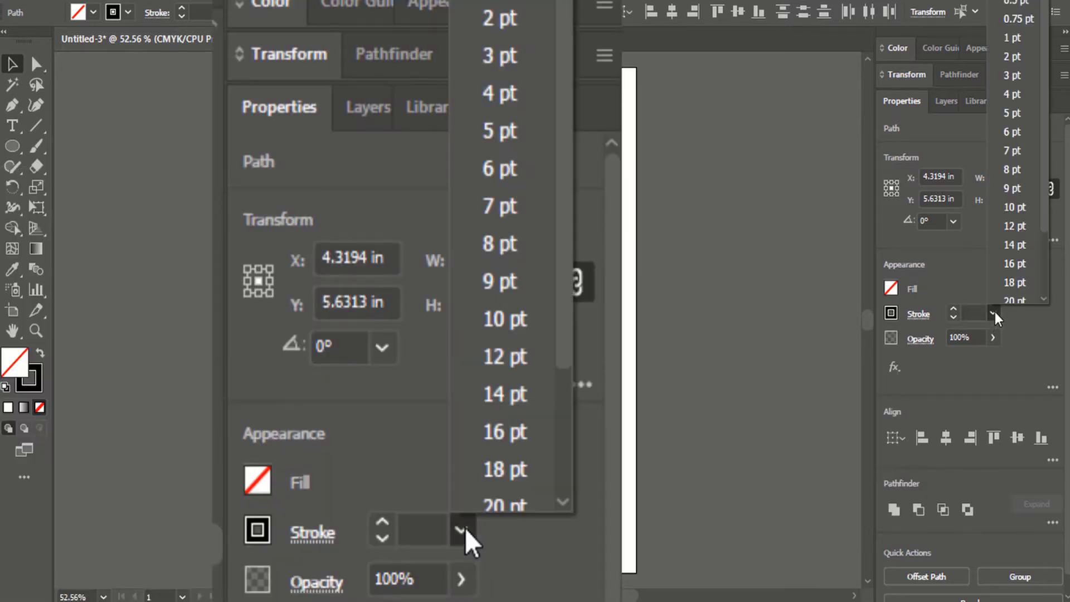
click(1022, 128)
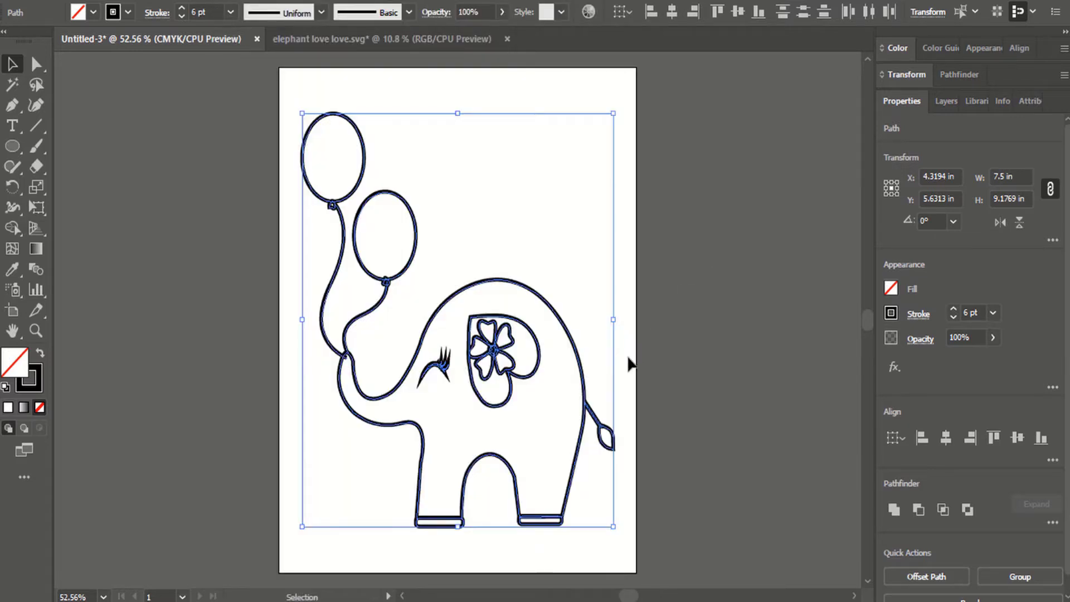
Show the rulers in the elephant document and change the ruler units to millimeters
click(628, 363)
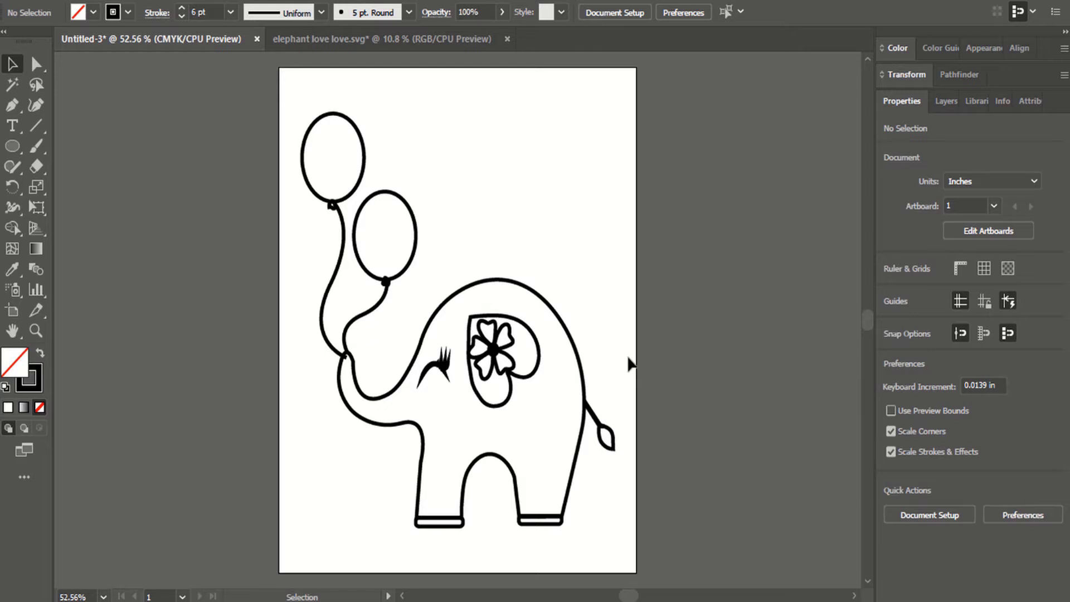
click(556, 317)
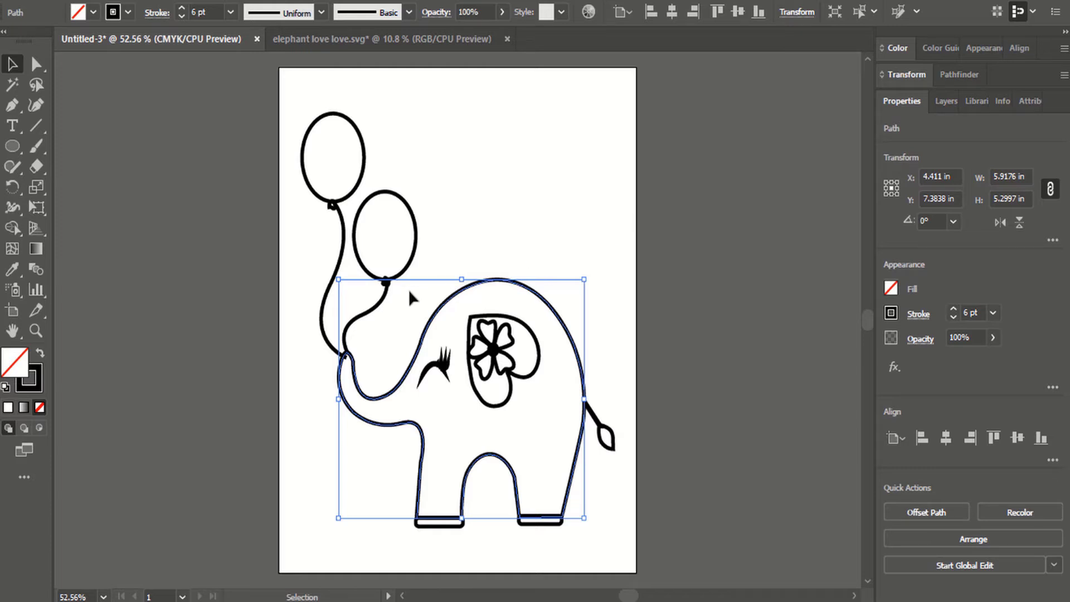
key(ctrl+r)
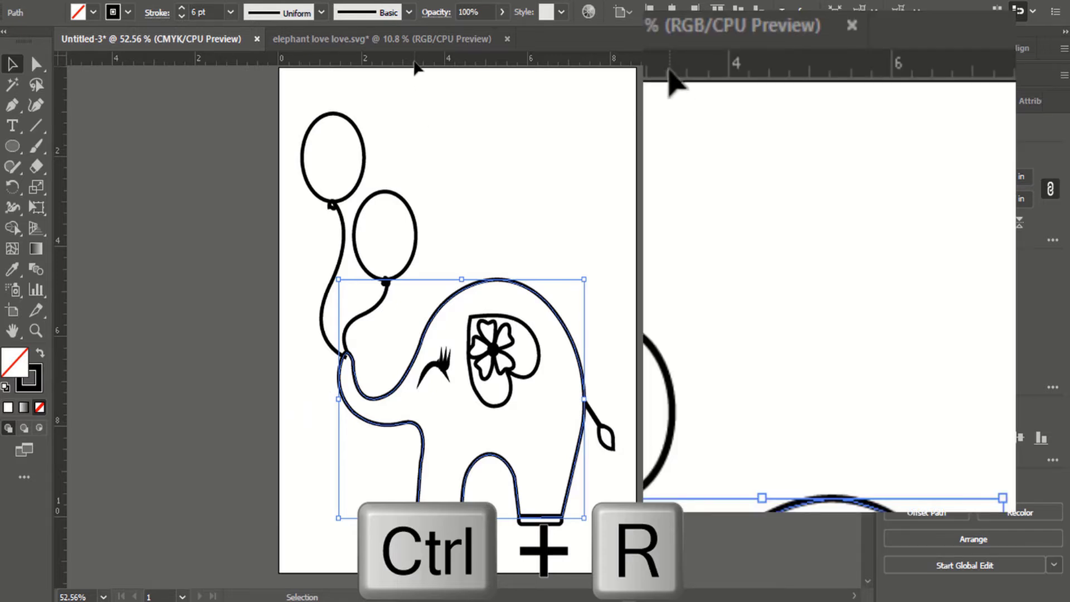
right_click(415, 63)
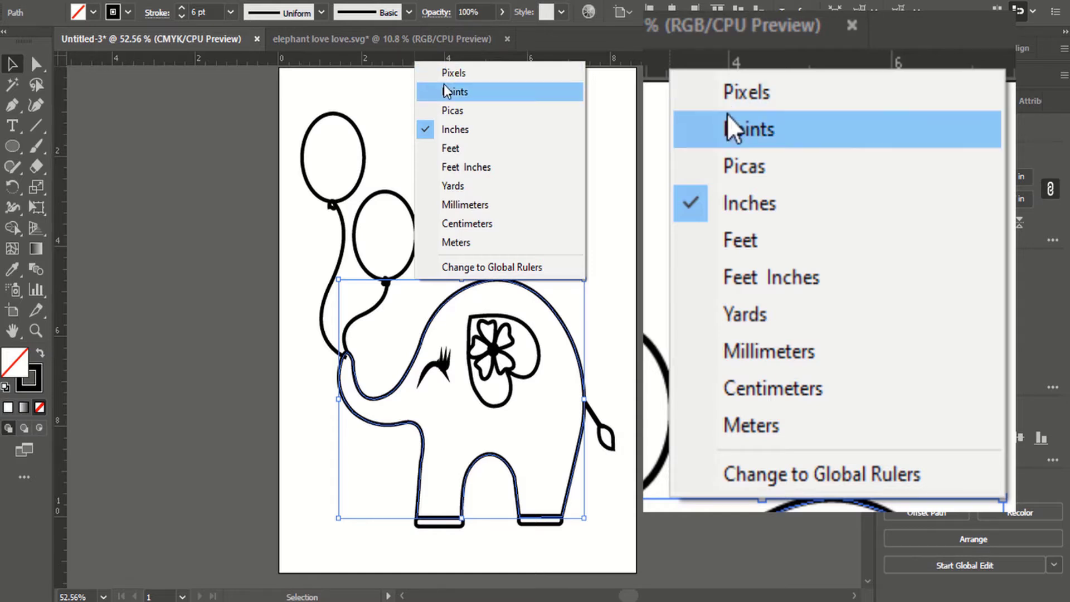
click(473, 206)
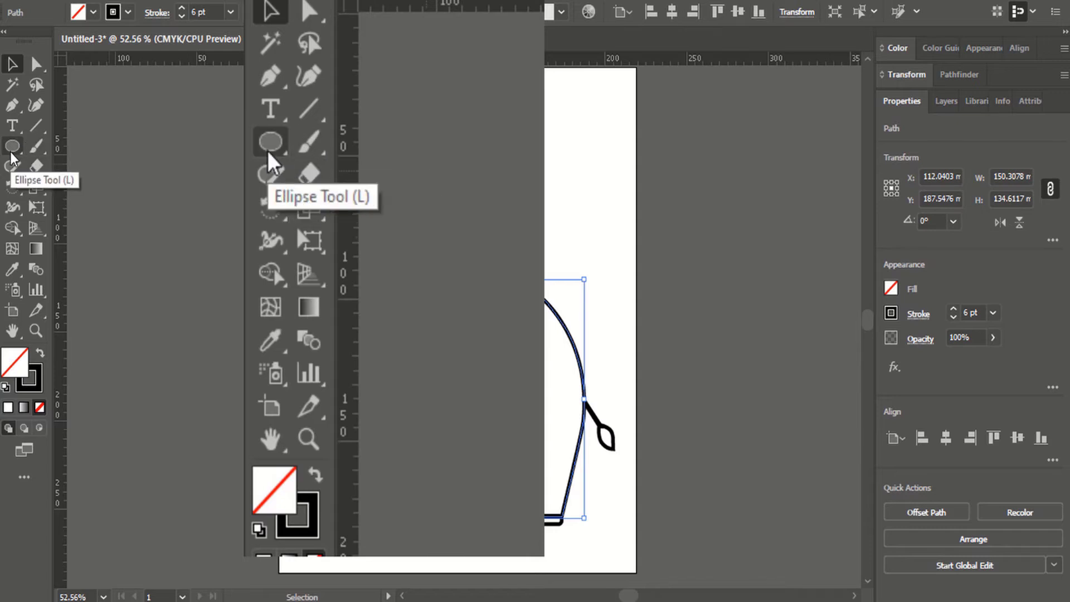
Draw a circle in the empty area above the elephant and set its width and height to 18 mm
drag(12, 159, 91, 191)
drag(446, 108, 509, 175)
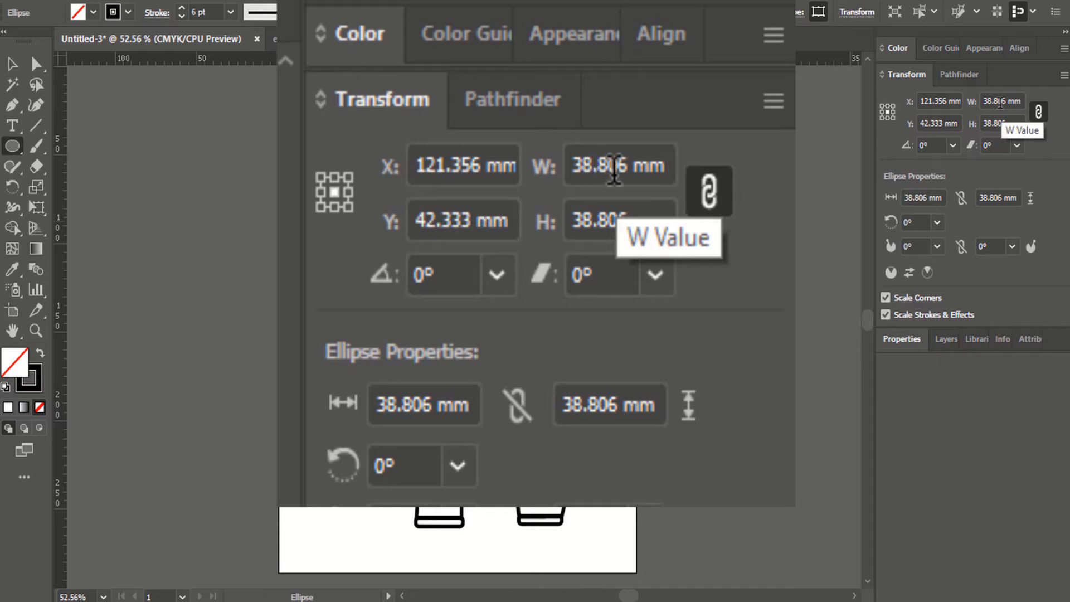
click(1004, 101)
drag(1004, 101, 975, 102)
text(18)
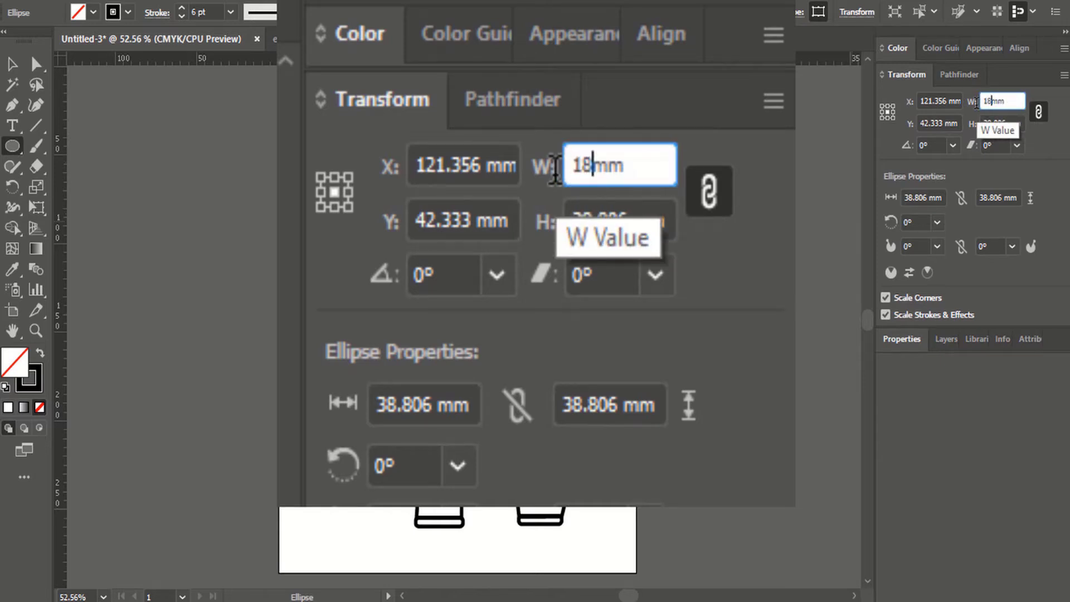
key(Return)
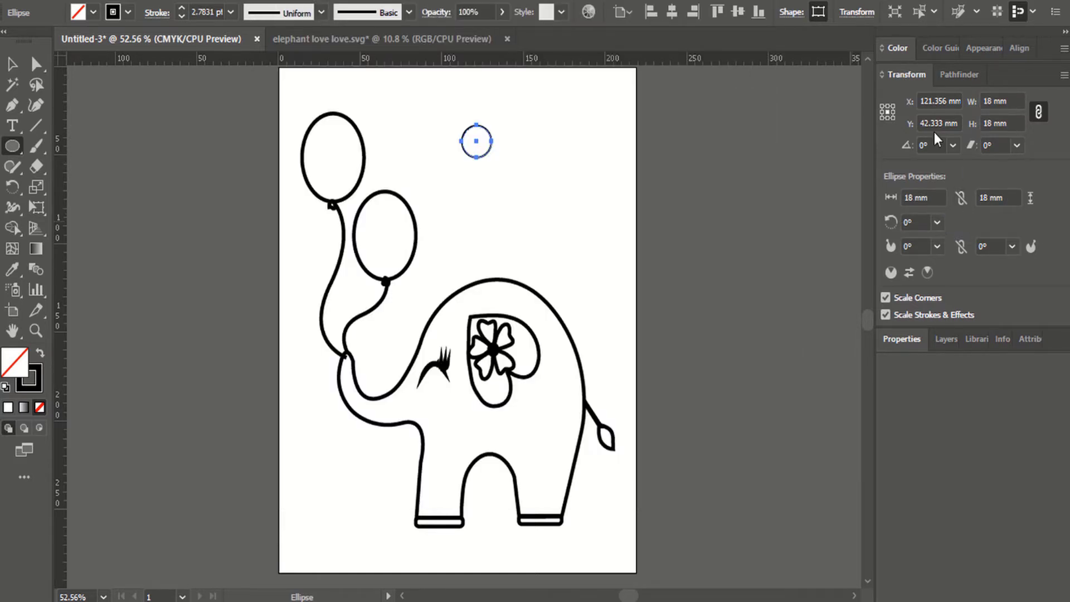
Set the circle's stroke weight to 3 pt
click(904, 341)
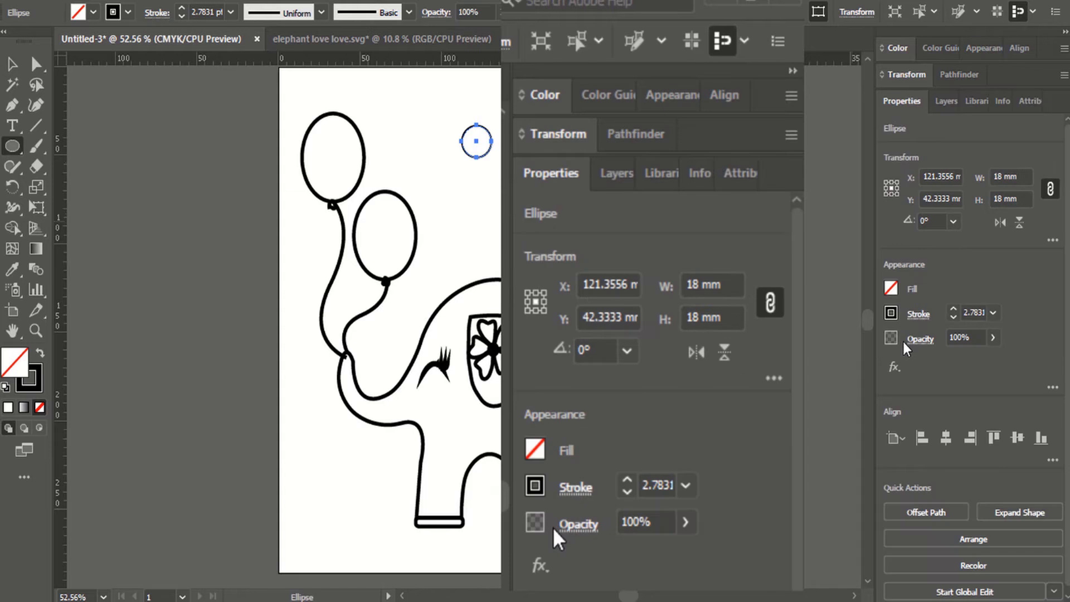
click(993, 313)
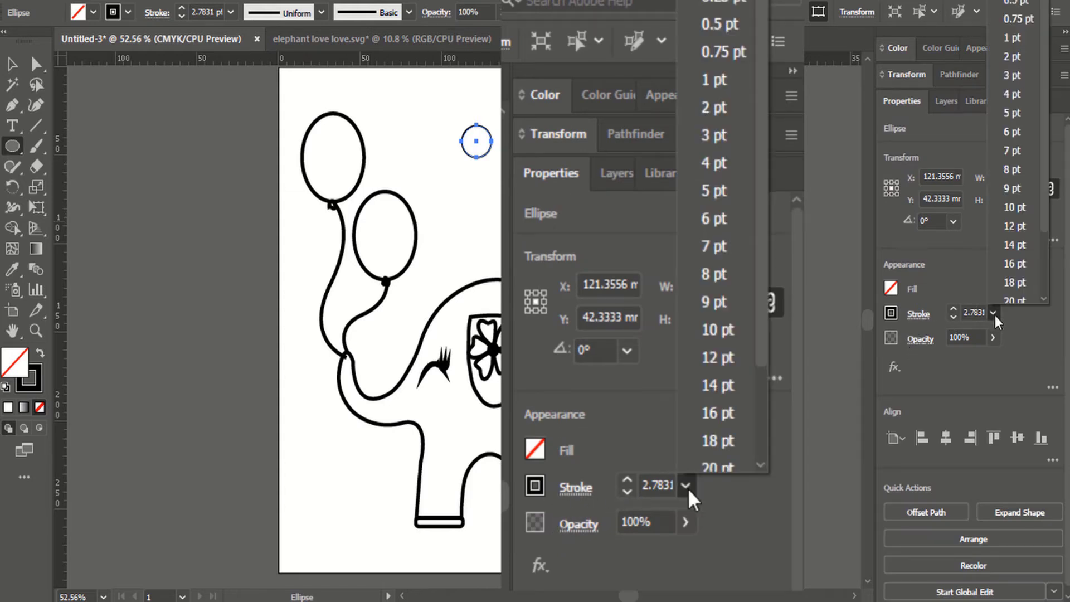
click(1012, 77)
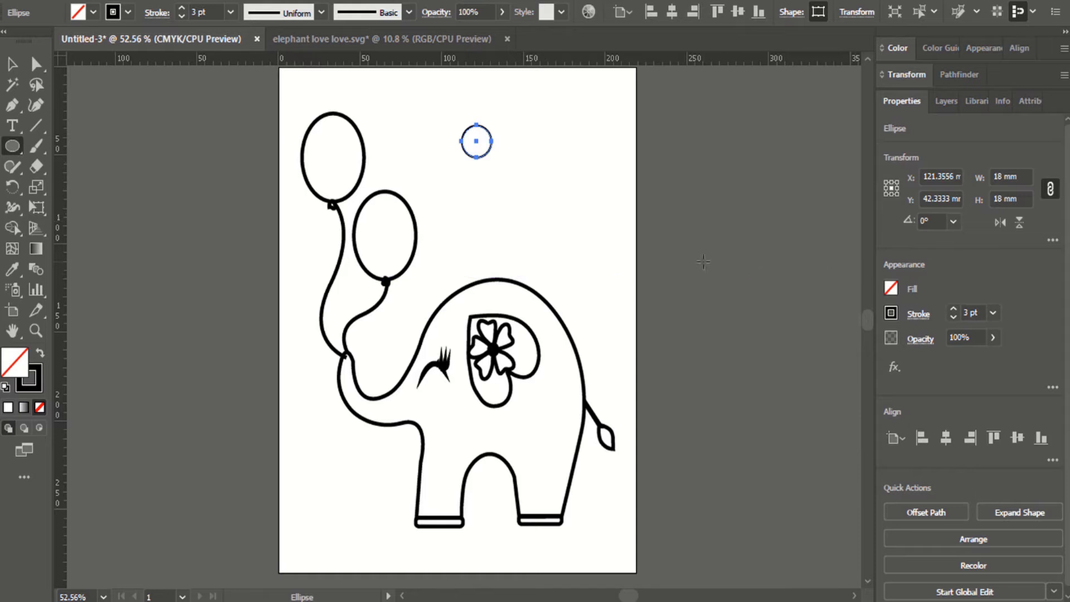
click(512, 160)
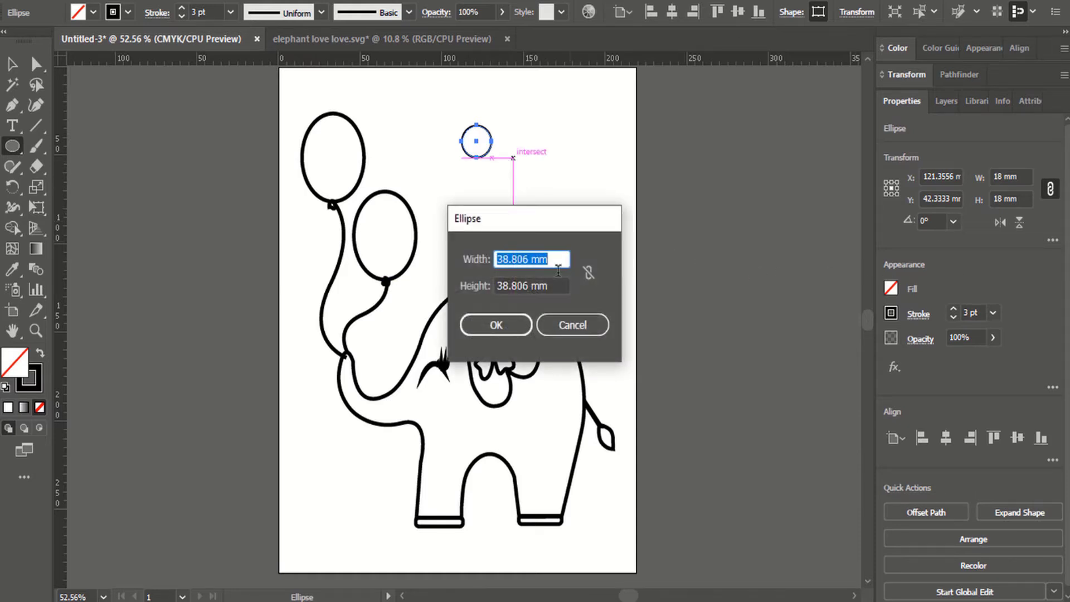
click(570, 325)
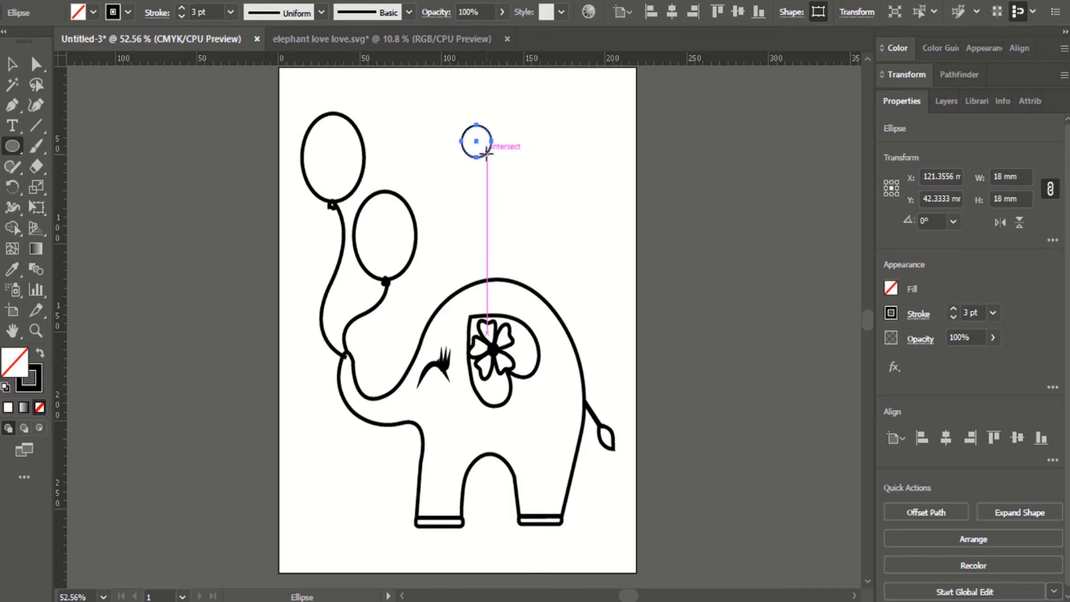
drag(487, 152, 514, 179)
key(Delete)
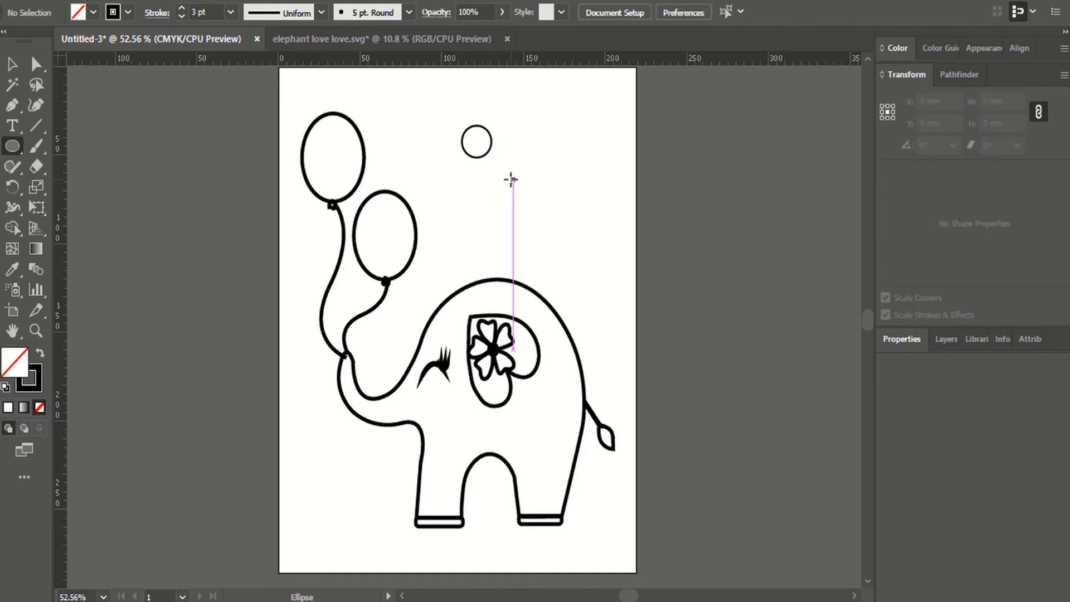
Move the circle inside the elephant's back above the ear and paste a copy of it
click(14, 64)
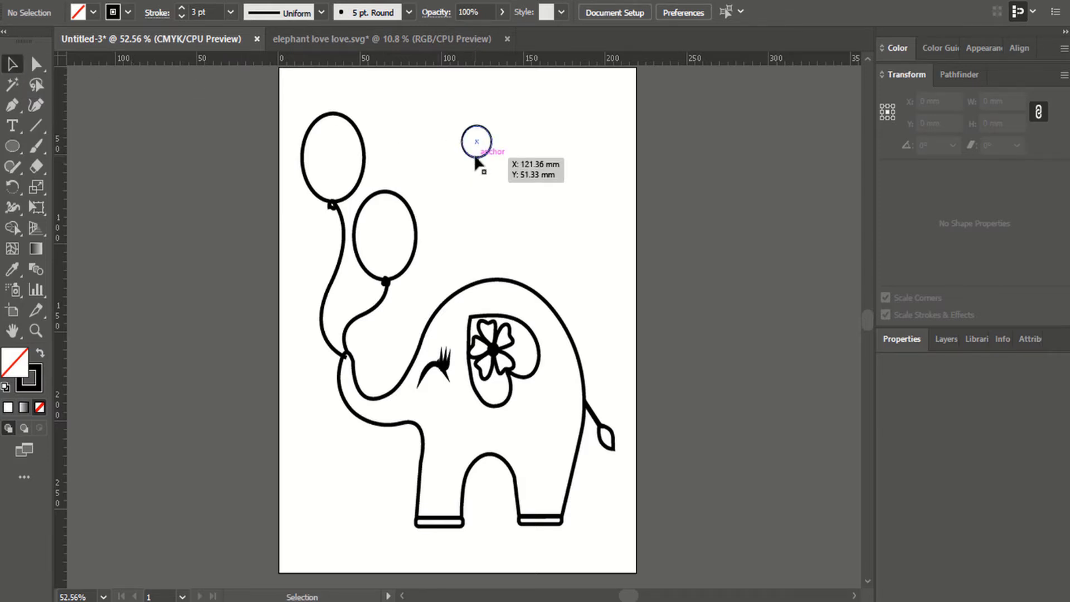
drag(475, 159, 505, 319)
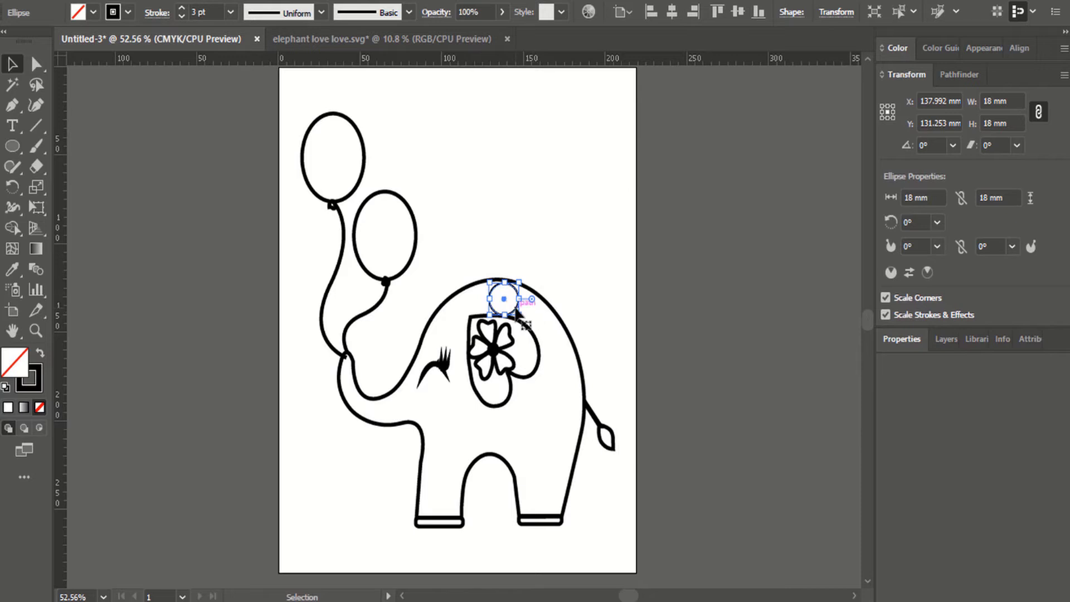
key(ctrl+c)
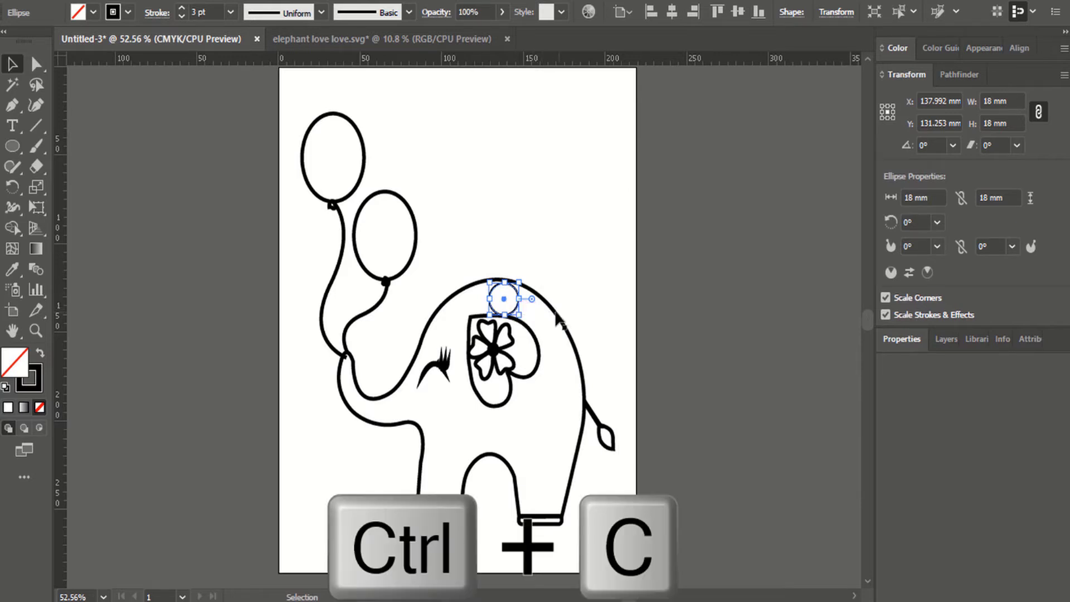
key(ctrl+v)
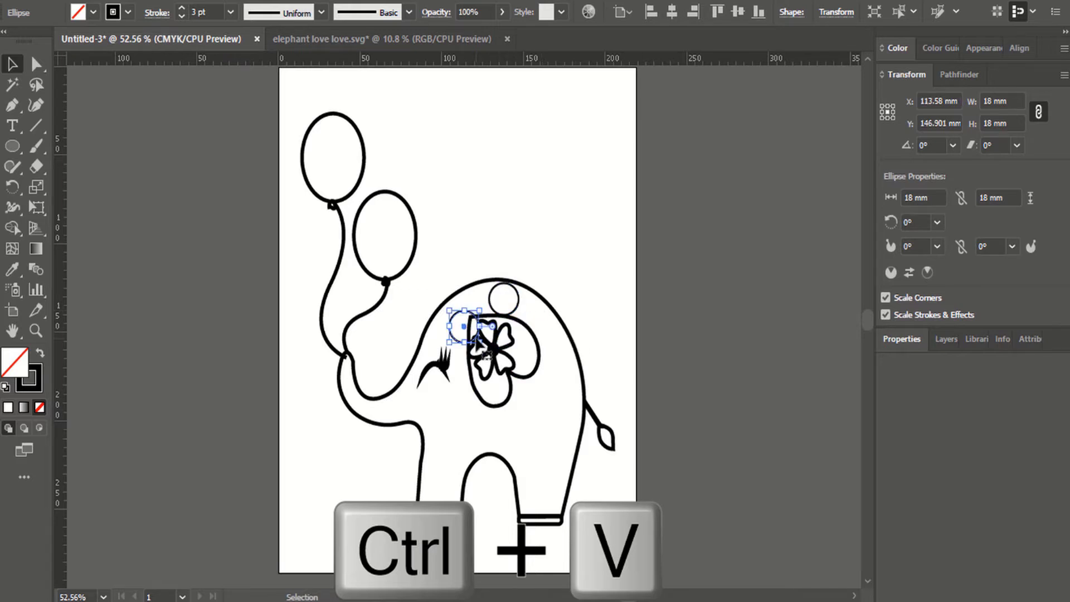
Place the pasted circle between the ear and the rear body outline, nudging it slightly away from the outline
drag(475, 341, 573, 373)
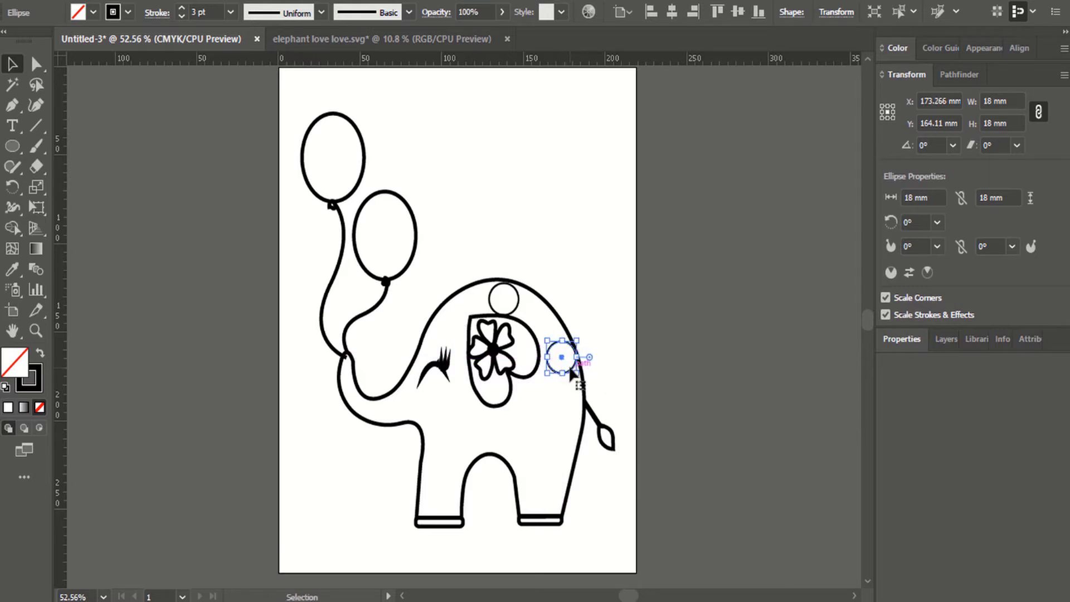
key(Left)
key(Left)
key(Left)
key(Left)
key(Left)
key(Left)
key(Left)
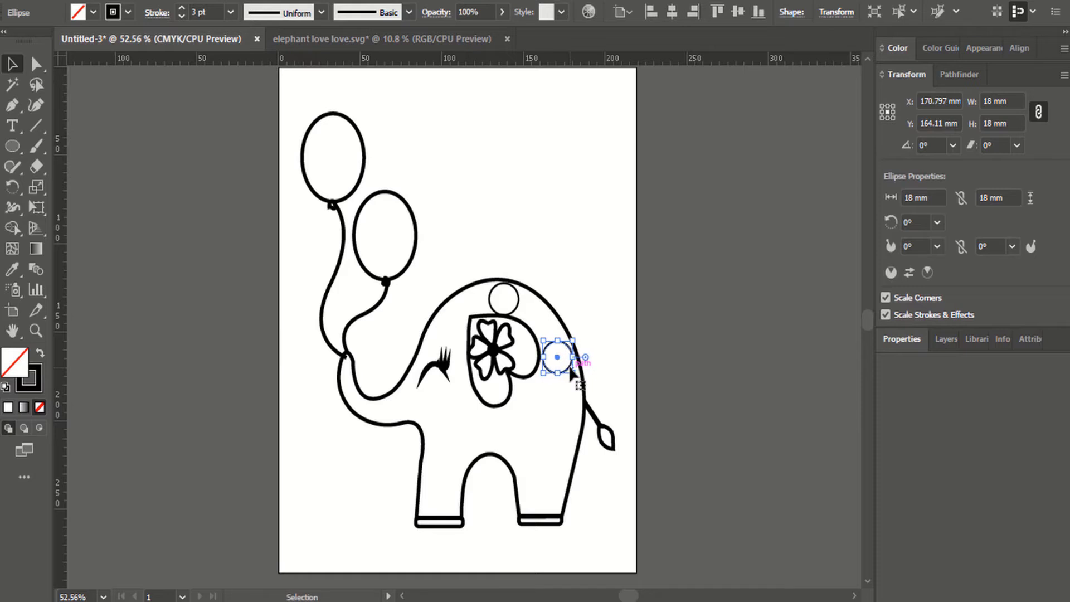
Move the circle down level with the tail and place a copy of it back up beside the ear
key(alt)
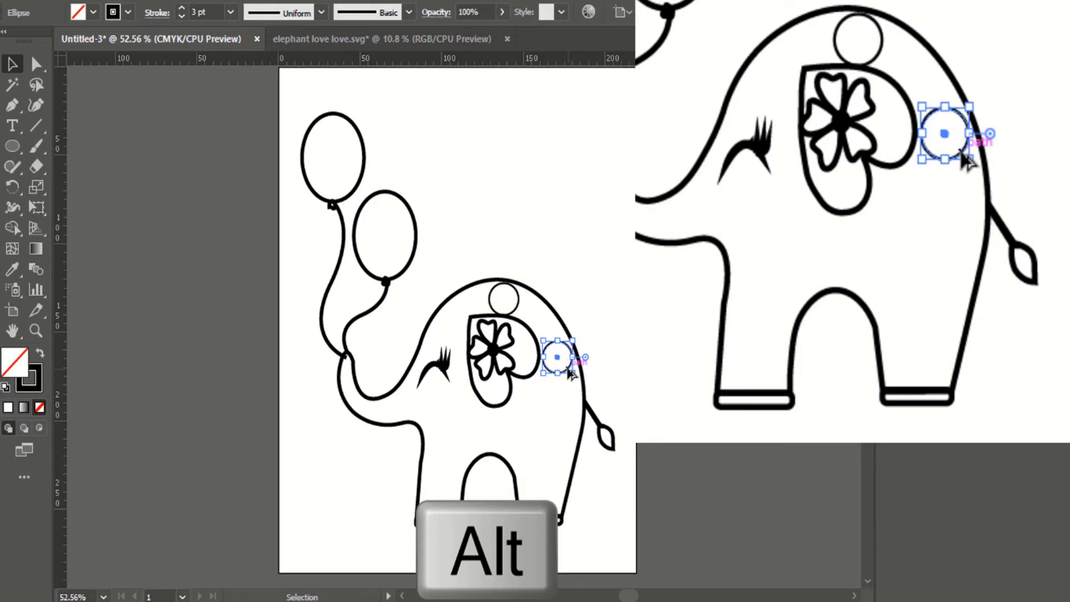
drag(571, 374, 574, 419)
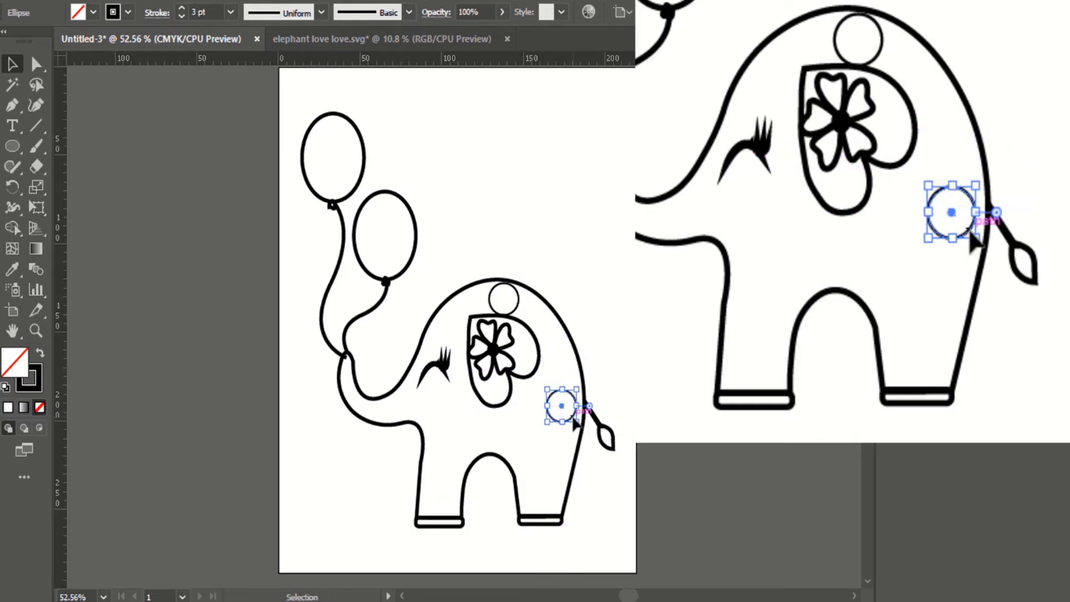
key(alt)
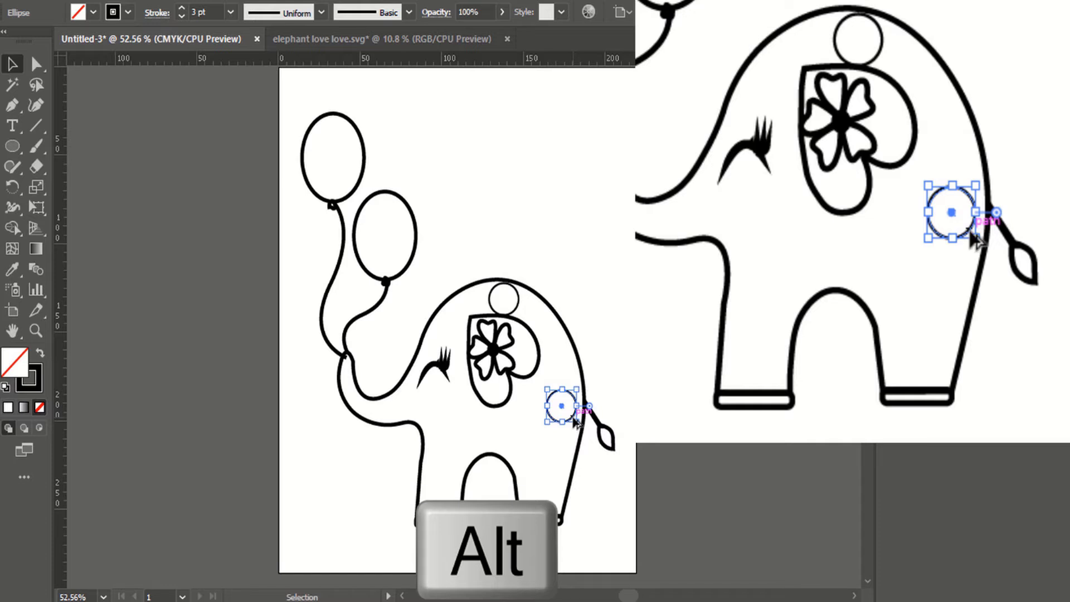
drag(574, 406, 570, 377)
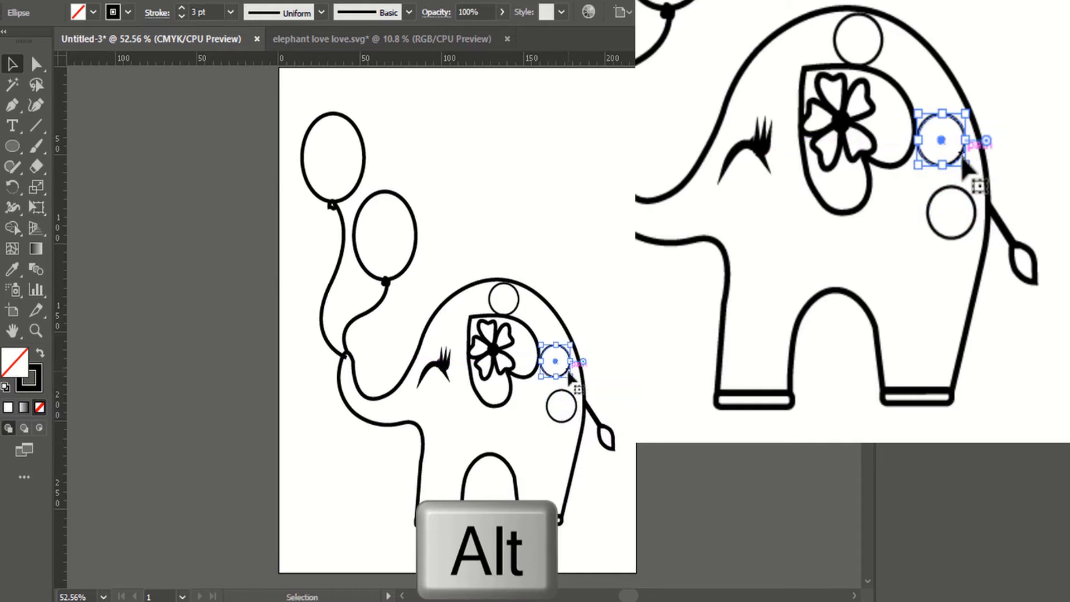
Duplicate the circle near the tail twice down the hind leg, nudging the last copy to just above the foot
click(560, 423)
click(559, 421)
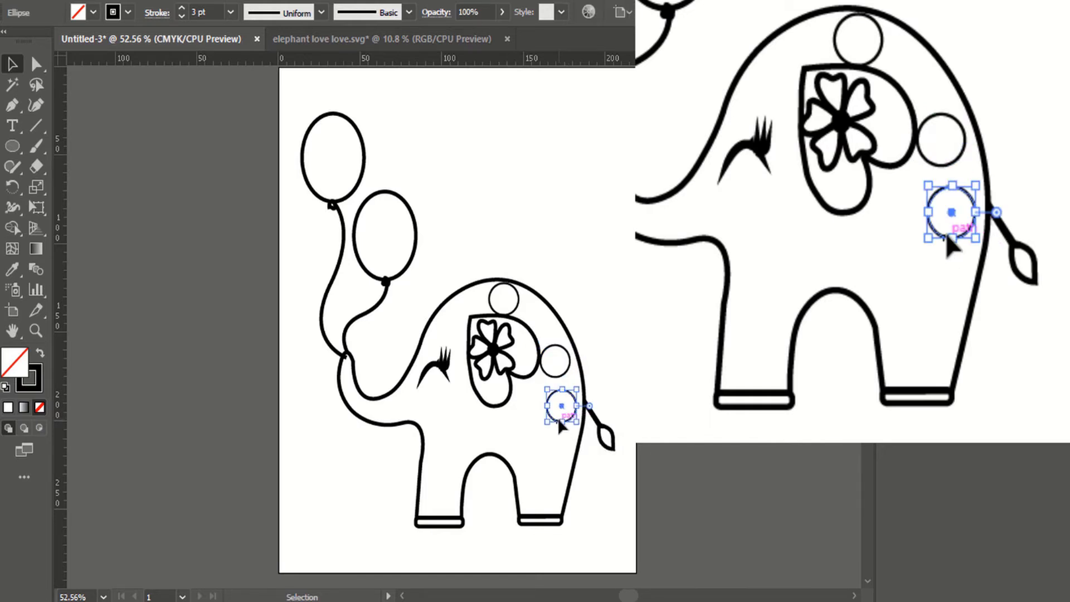
key(alt)
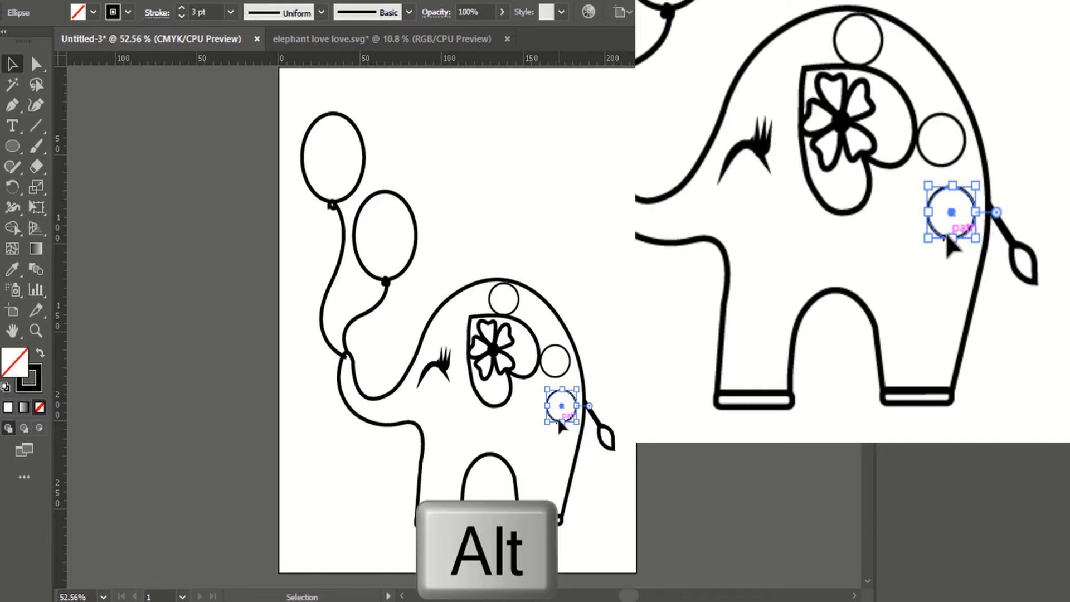
drag(560, 423, 556, 476)
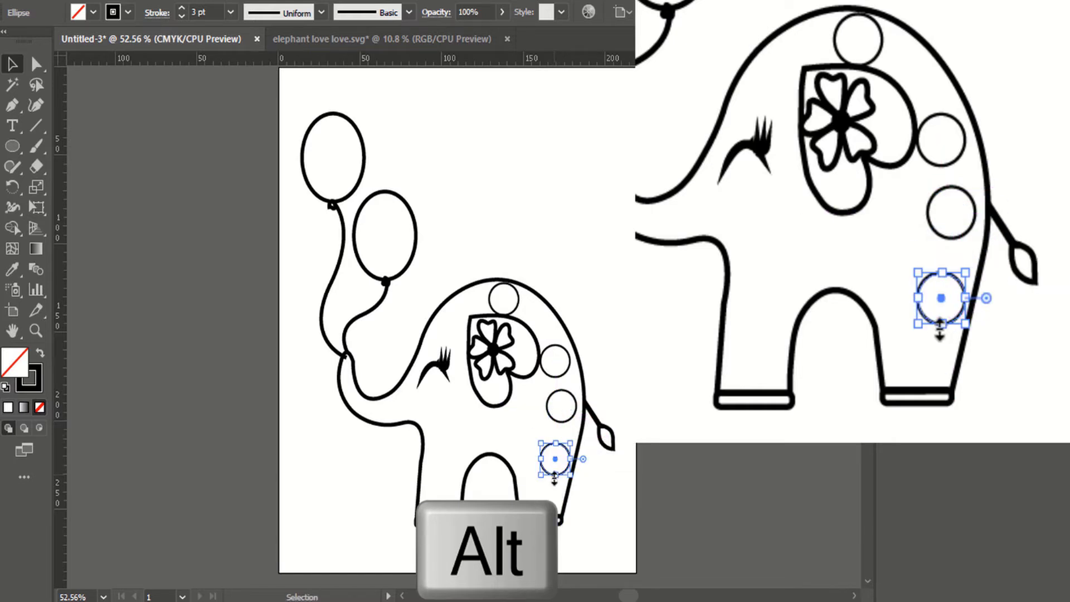
drag(549, 476, 533, 508)
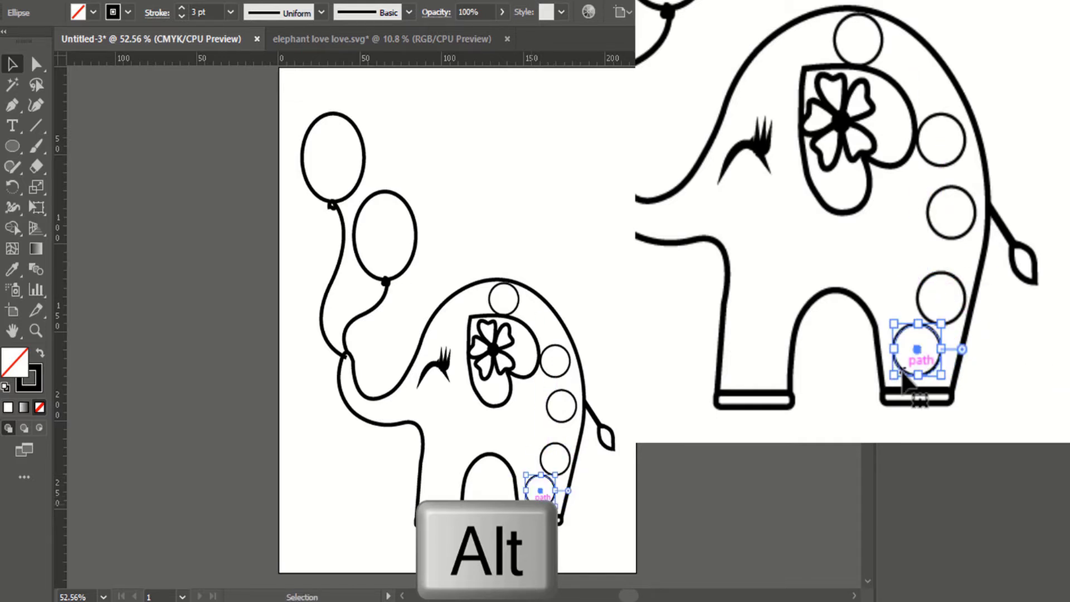
key(Down)
key(Down)
key(Down)
key(Down)
key(Down)
key(Down)
key(Left)
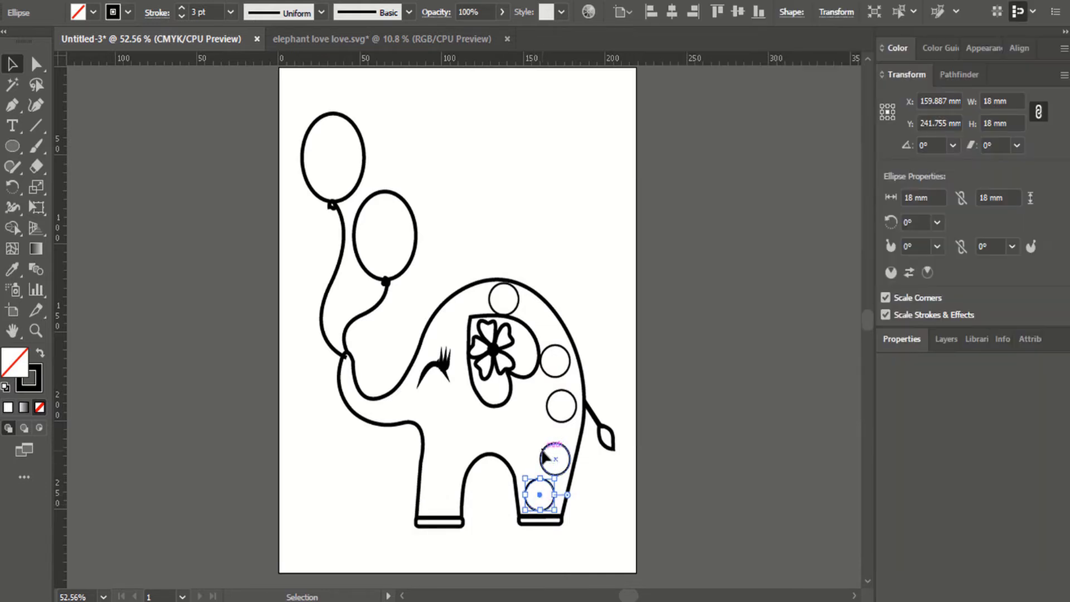
Duplicate the circle across the elephant's belly, front leg and head, keeping the copies inside the outline
click(543, 452)
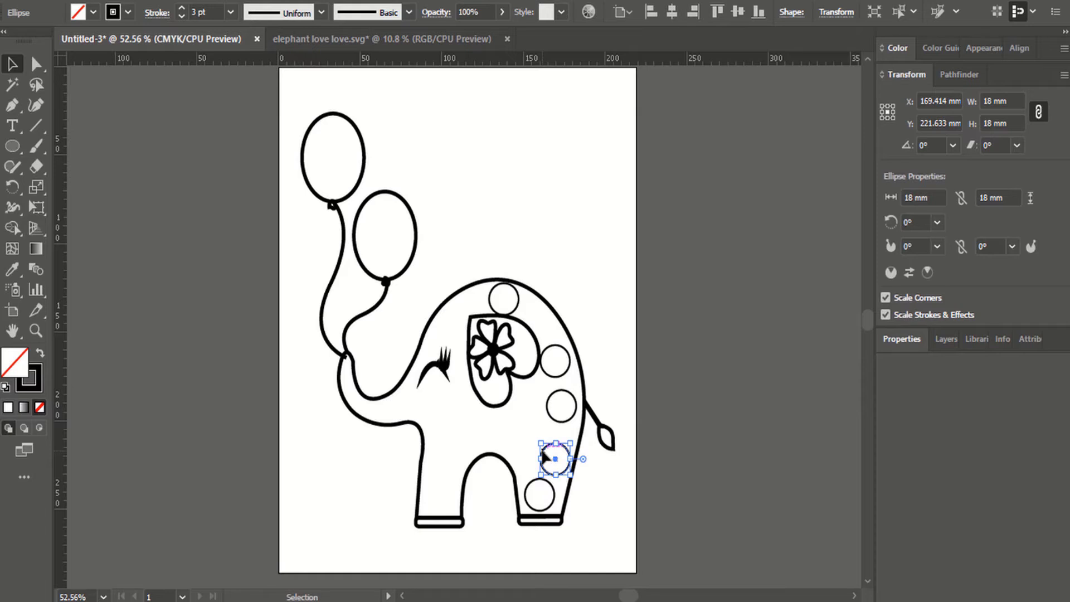
drag(543, 452, 506, 436)
click(551, 418)
drag(462, 439, 441, 472)
drag(441, 472, 425, 509)
drag(440, 472, 472, 424)
Place two copies of the circle, one above the other, inside each balloon and clear the selection
drag(506, 315, 393, 207)
drag(395, 251, 398, 256)
drag(396, 217, 400, 215)
shift+click(397, 256)
drag(398, 258, 348, 180)
click(471, 202)
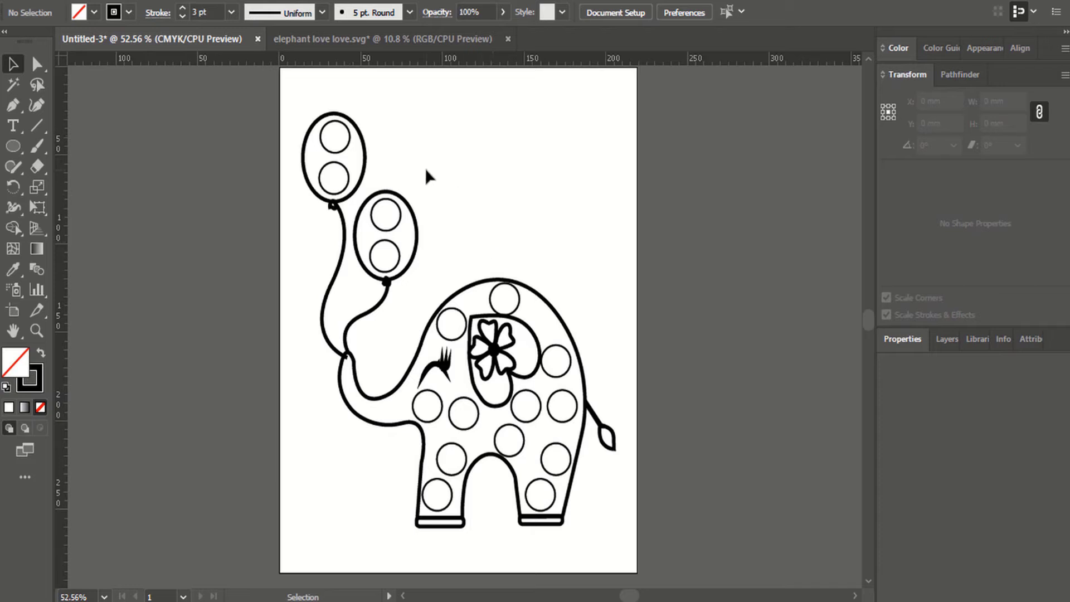
Add the title text "Elephant" at 48 pt in the blank area to the right of the upper balloon
click(12, 132)
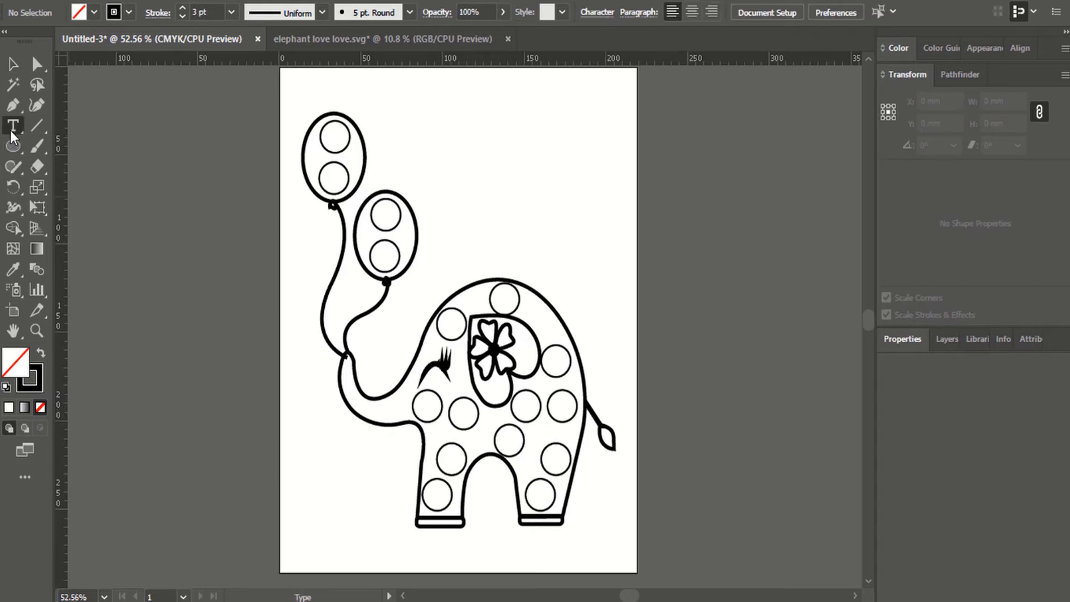
click(389, 139)
key(BackSpace)
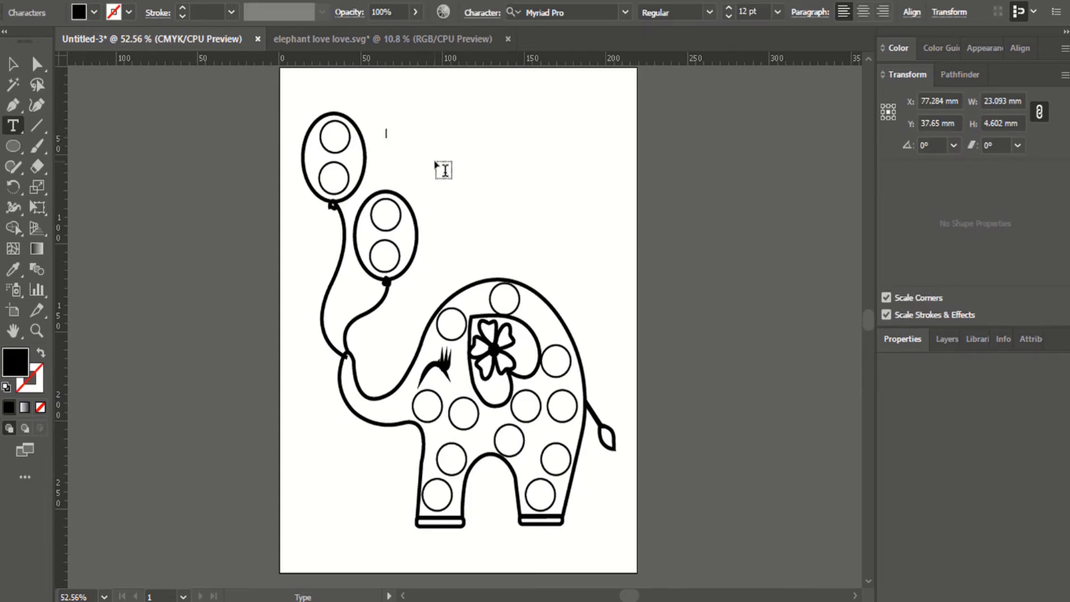
click(777, 13)
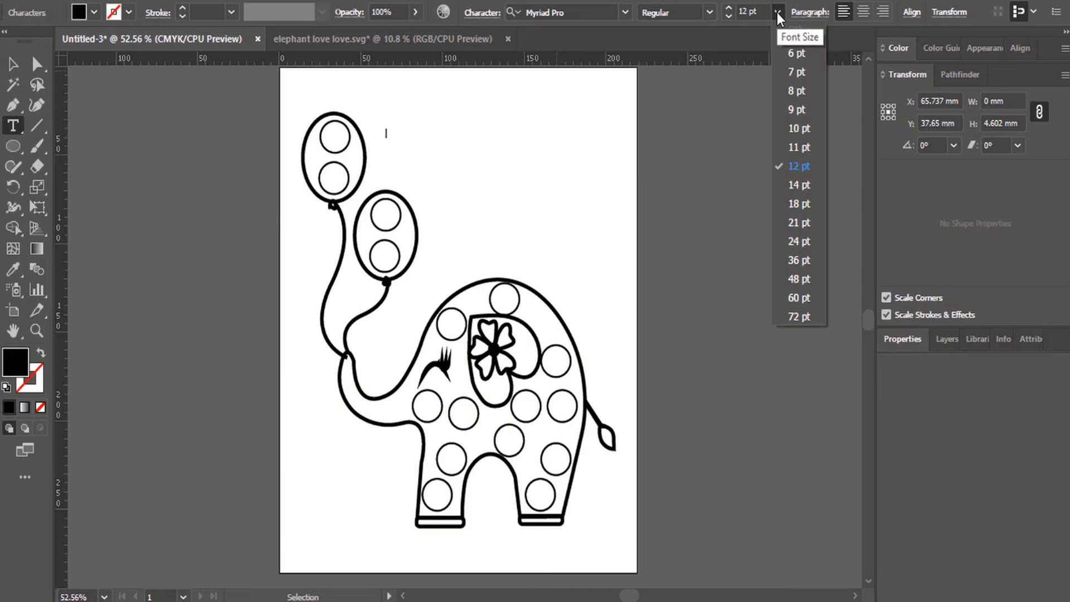
click(800, 283)
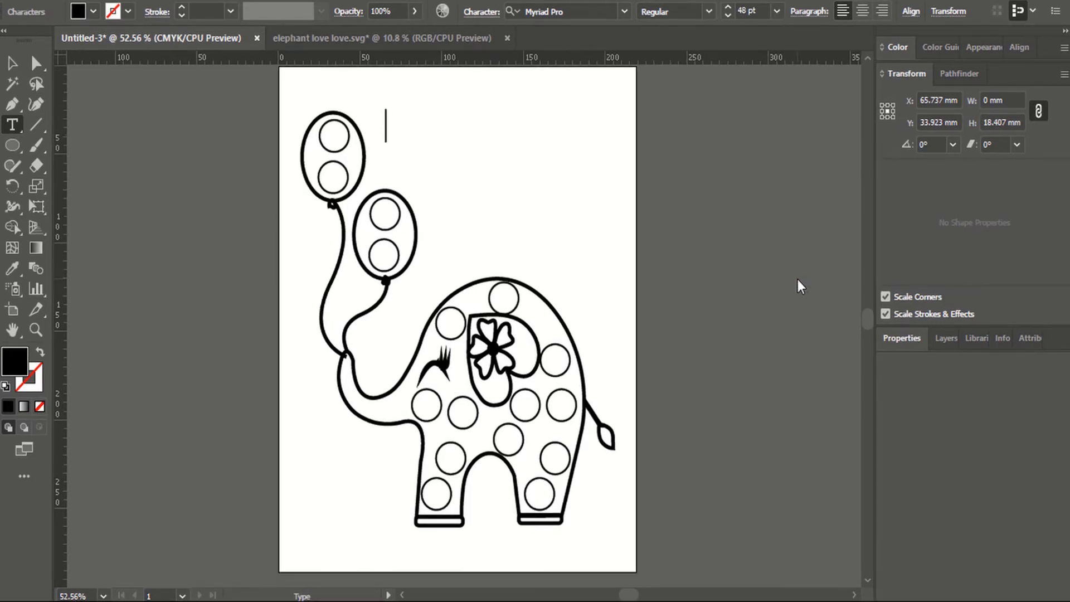
text(EL)
key(BackSpace)
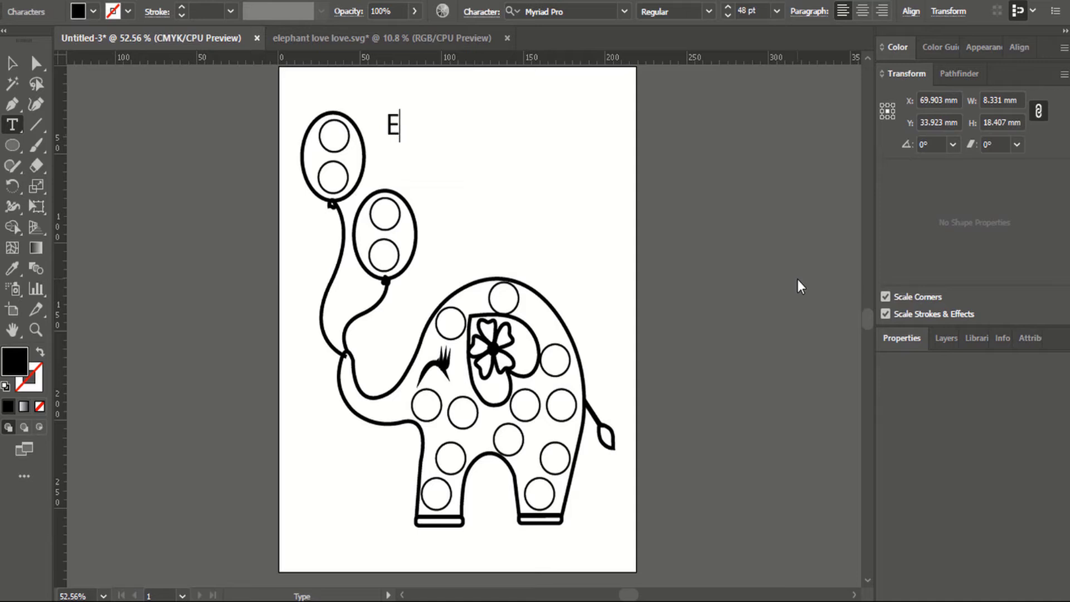
text(lephant)
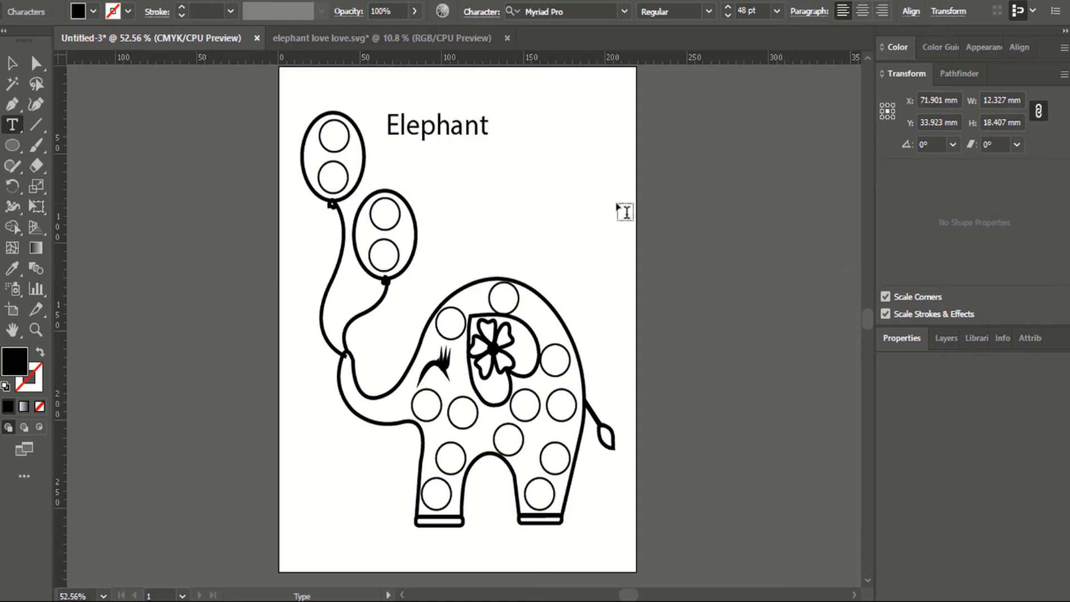
Change the whole "Elephant" title to the Bauhaus 93 font at 72 pt
drag(500, 139, 389, 123)
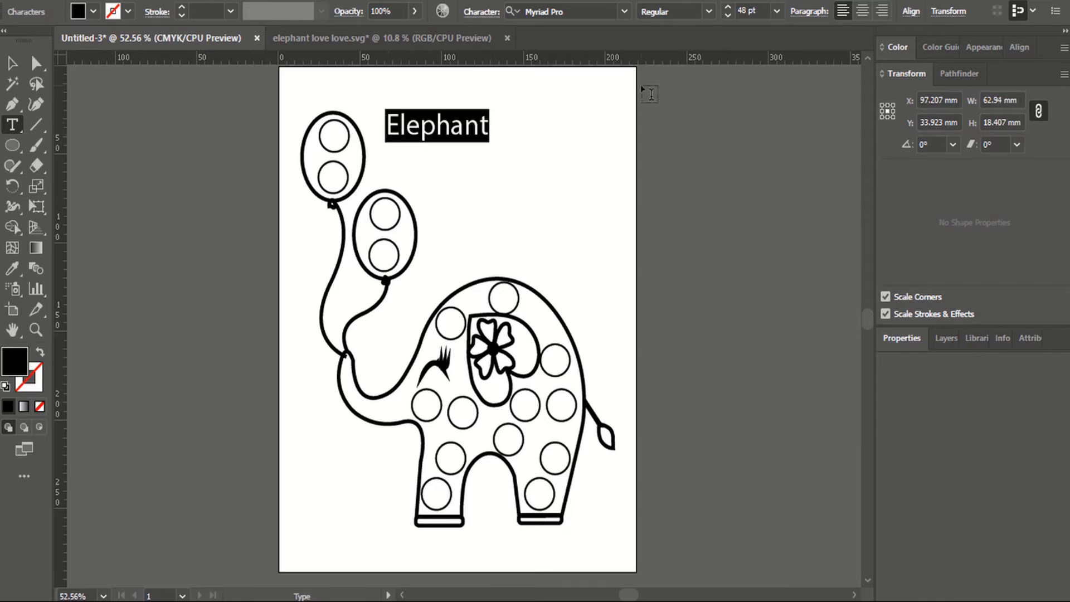
click(625, 12)
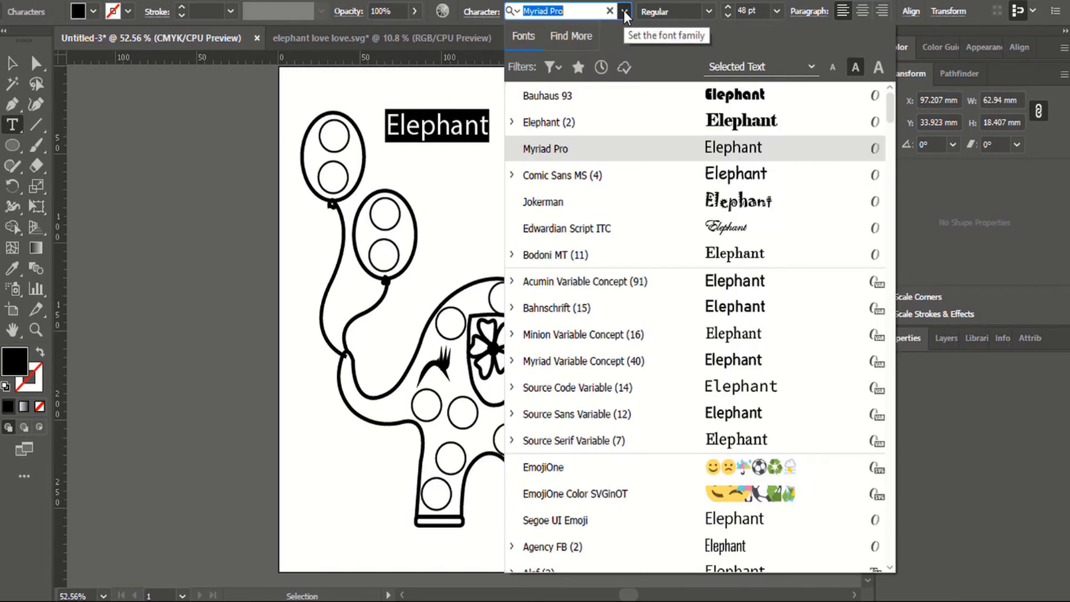
click(610, 99)
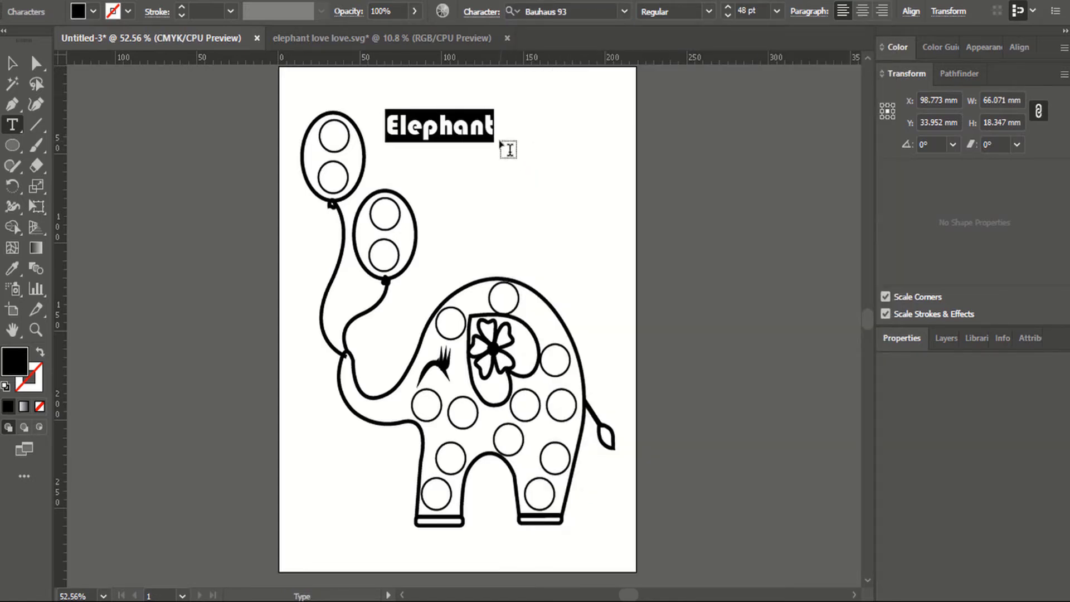
click(777, 13)
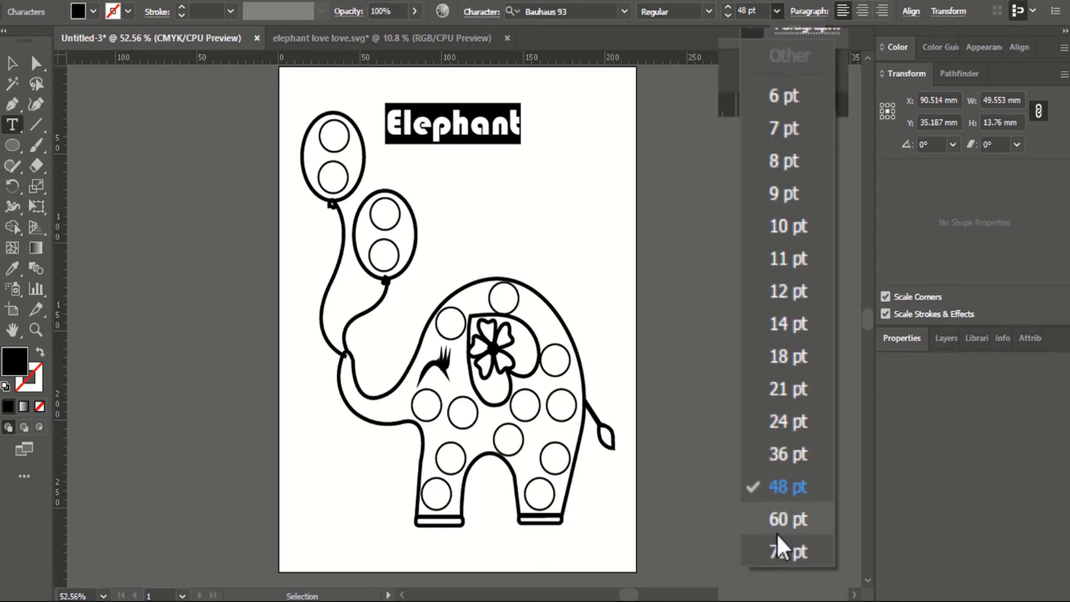
click(785, 554)
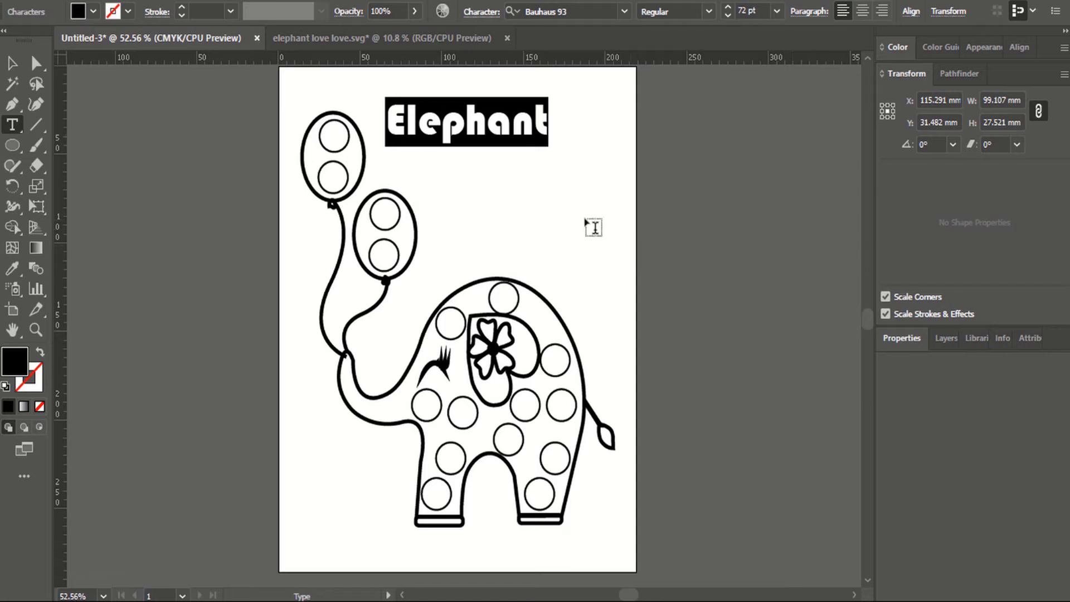
Turn the "Elephant" title into outline lettering with no fill and a 3 pt black stroke, and clear the selection
click(901, 339)
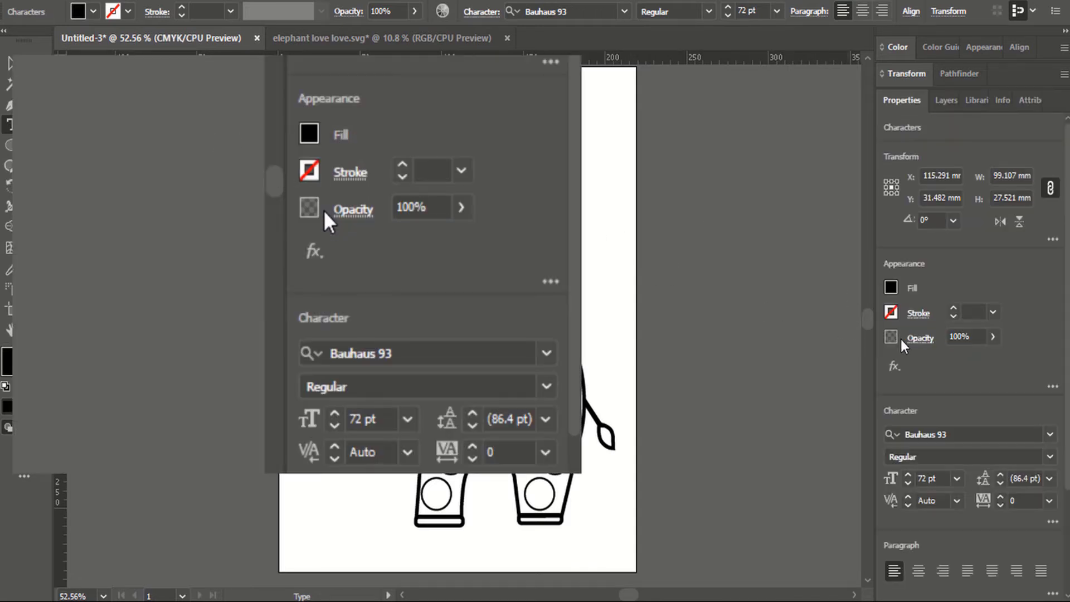
click(891, 287)
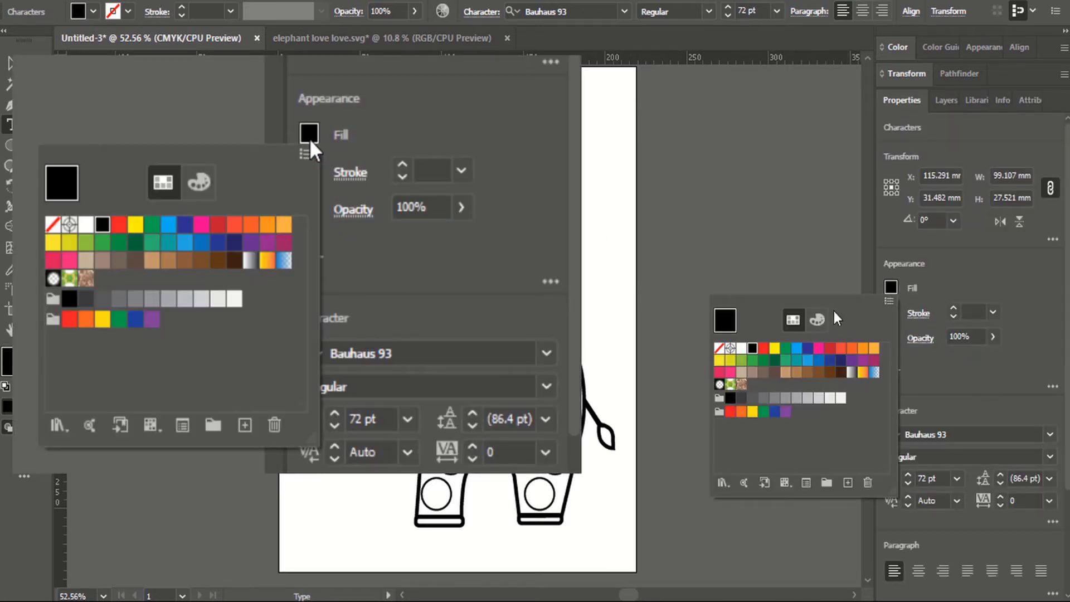
click(53, 225)
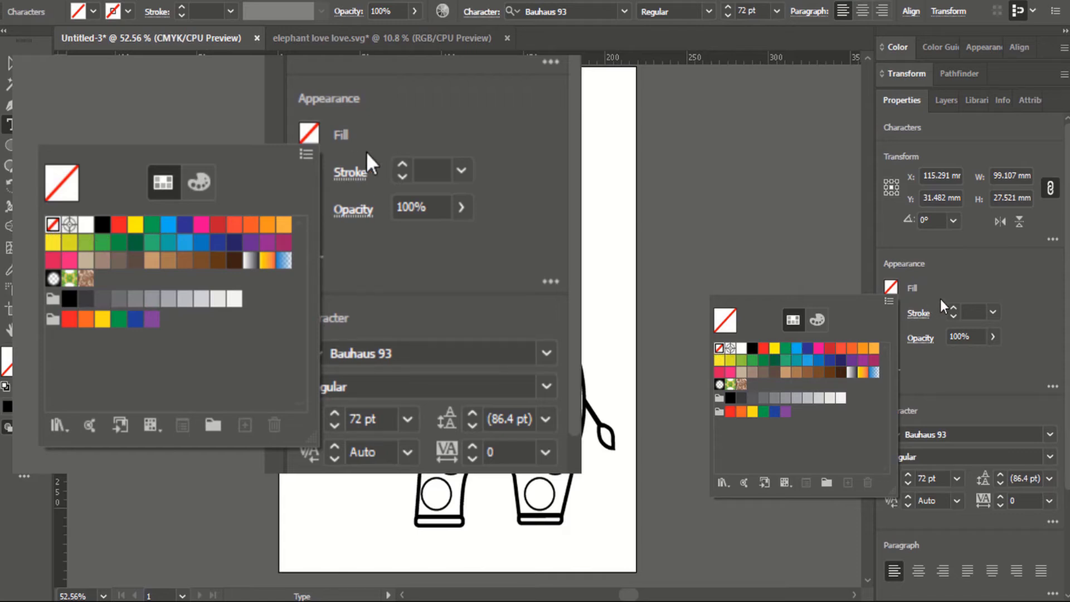
click(892, 312)
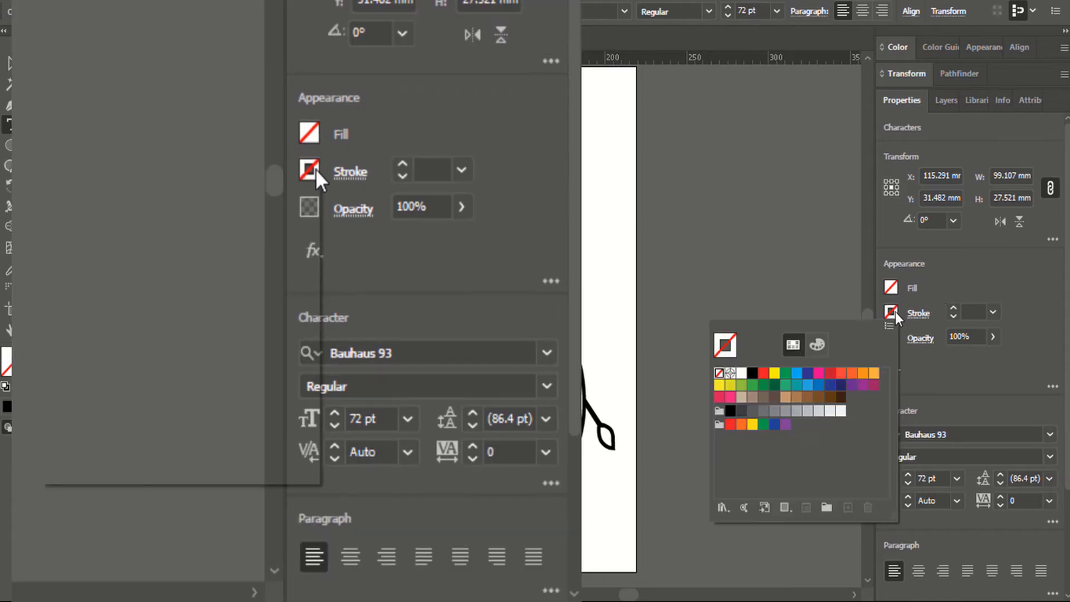
click(752, 374)
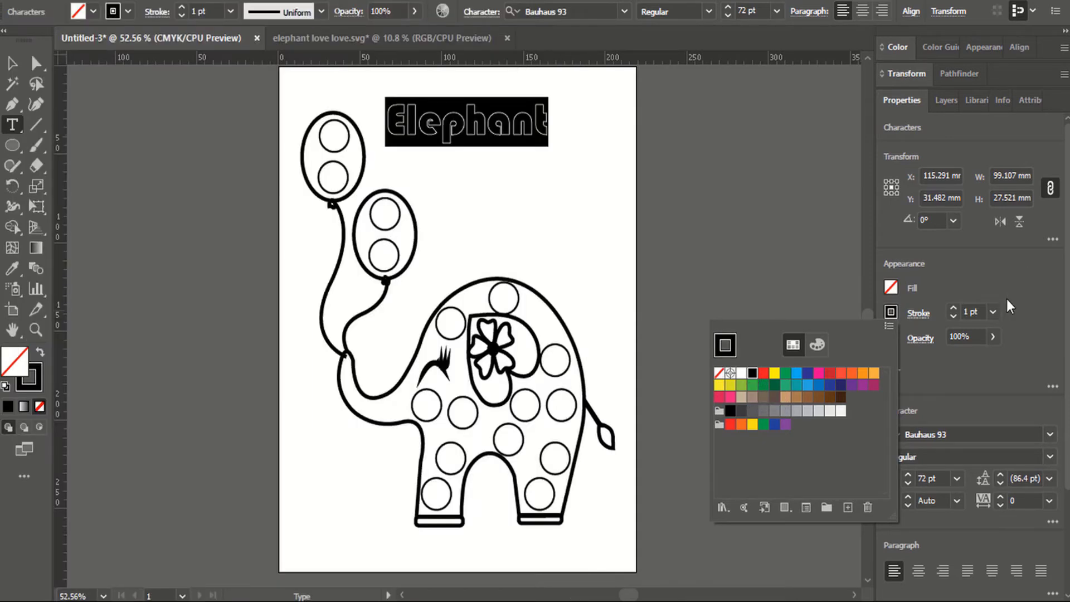
click(992, 313)
click(992, 313)
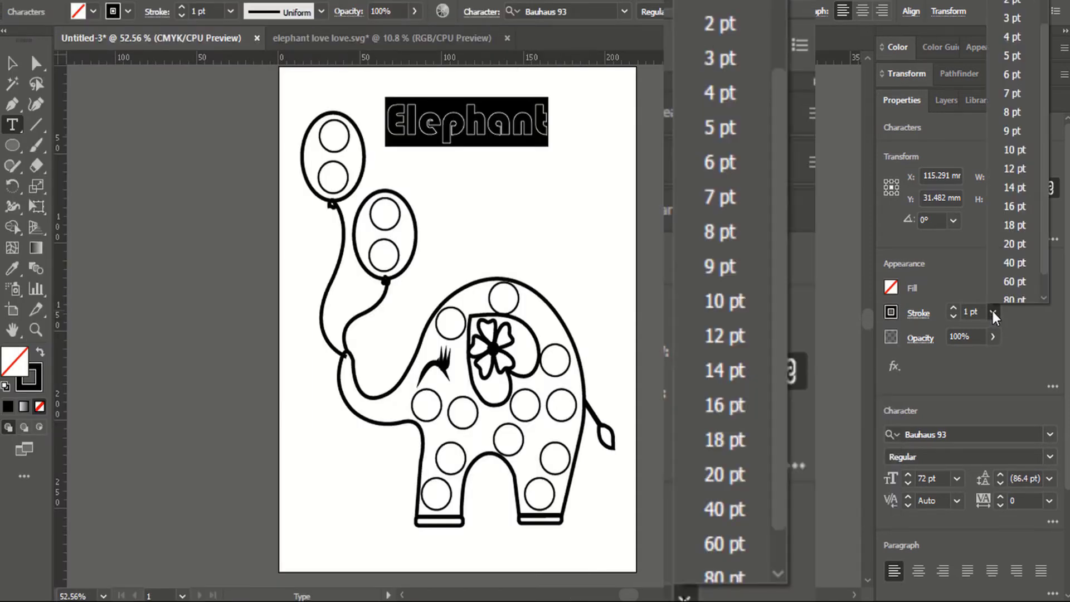
click(1014, 19)
key(ctrl+shift+a)
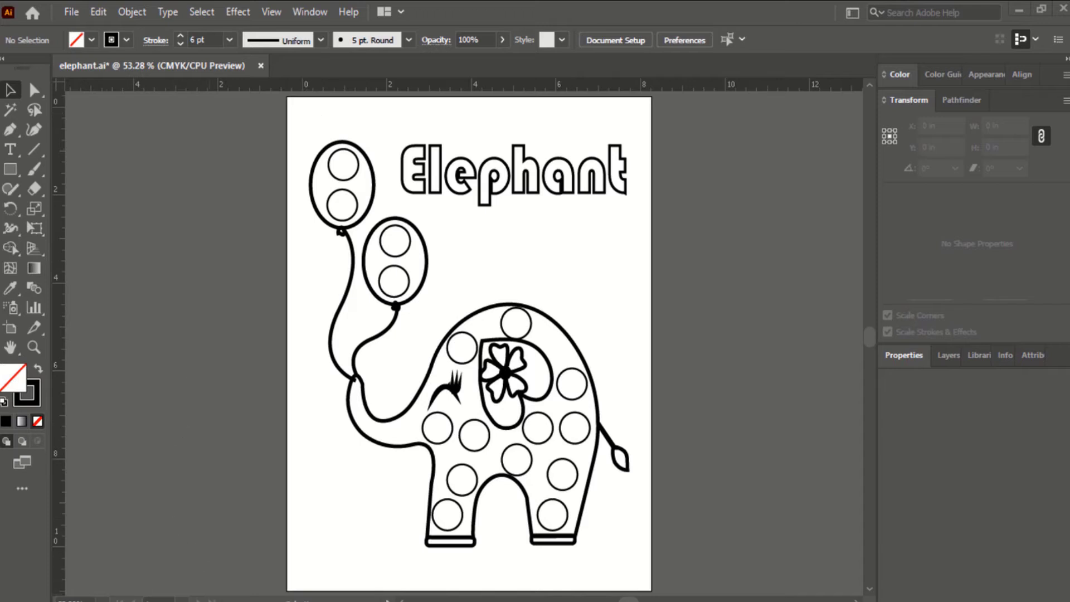
Switch to the browser and look up the inside (gutter) margin for 24 to 150 pages in the KDP margin table
click(273, 601)
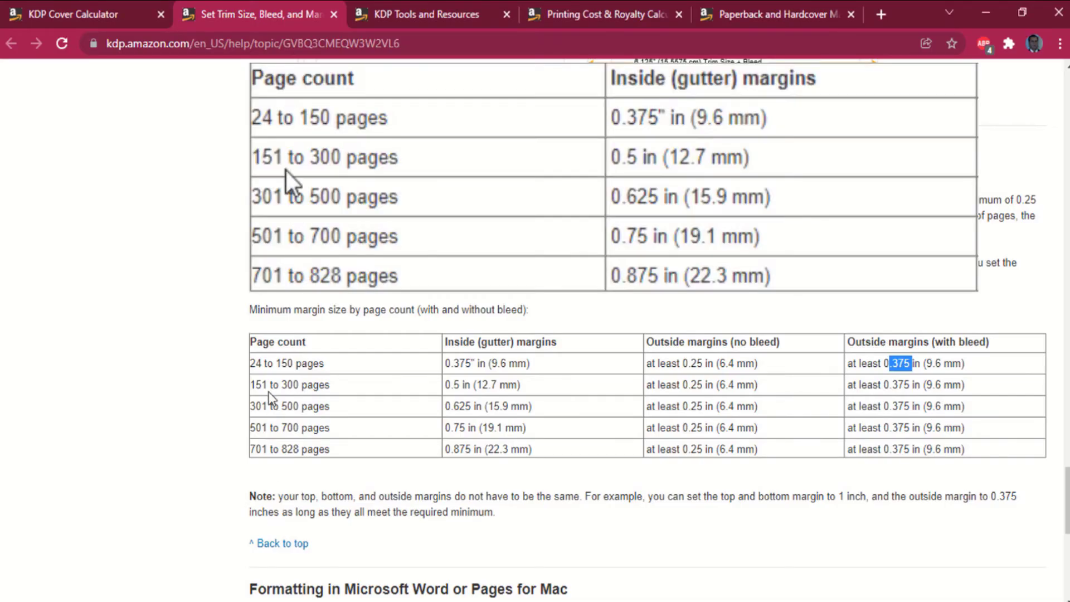
drag(251, 362, 330, 369)
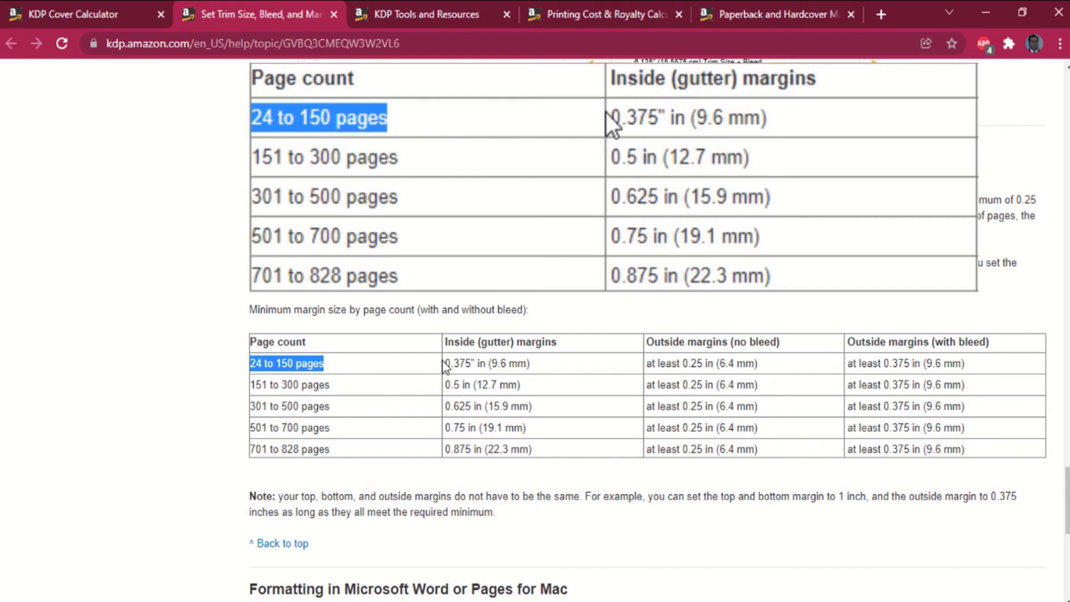
drag(445, 363, 487, 365)
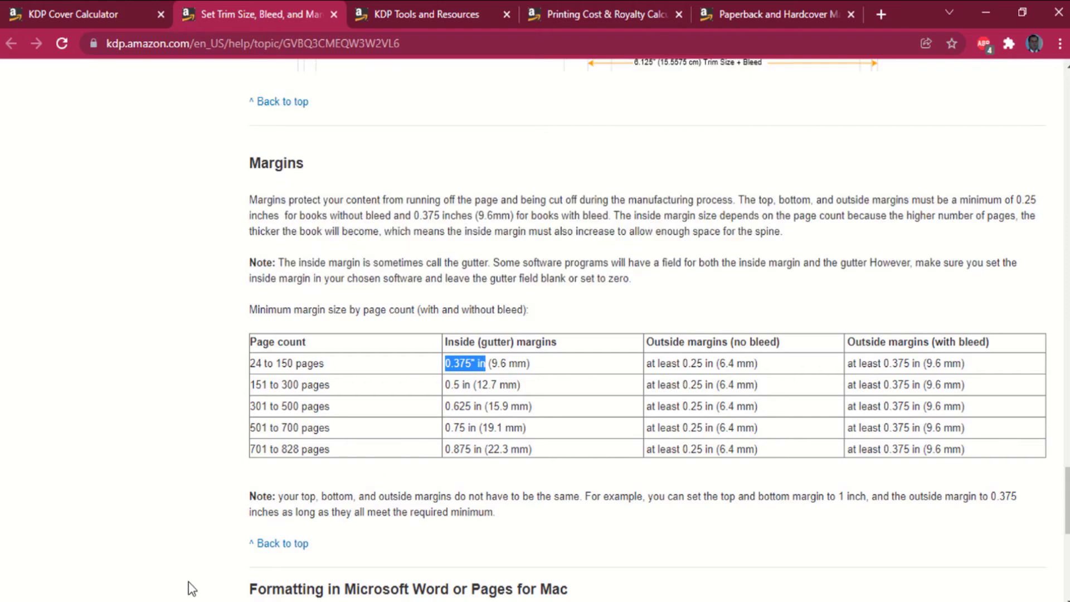
Switch back to Illustrator and place a vertical guide at about 0.07 in, just inside the page's left edge
key(alt+Tab)
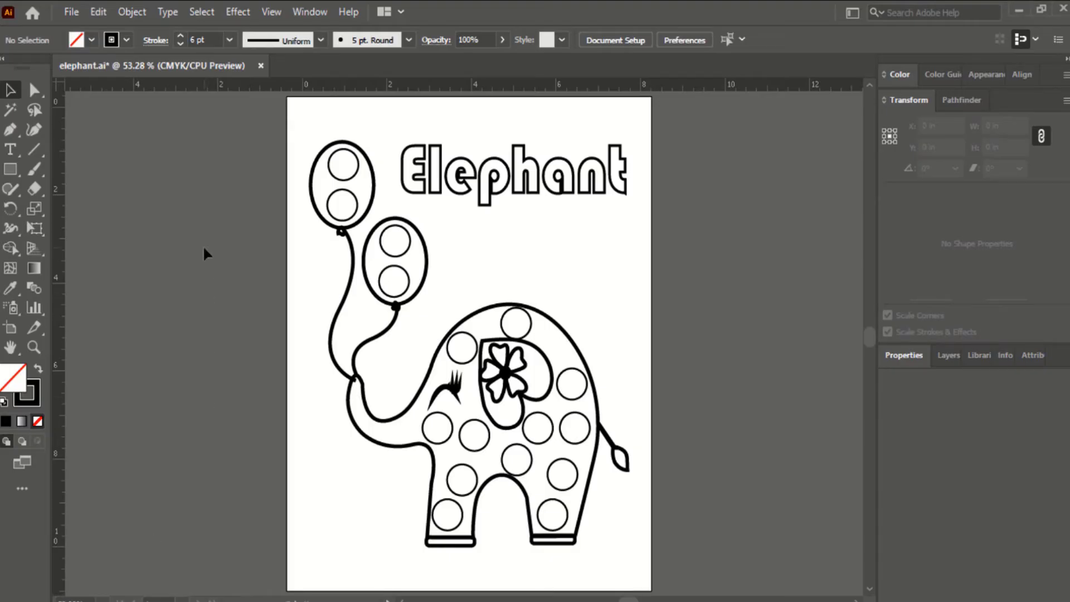
drag(60, 254, 306, 279)
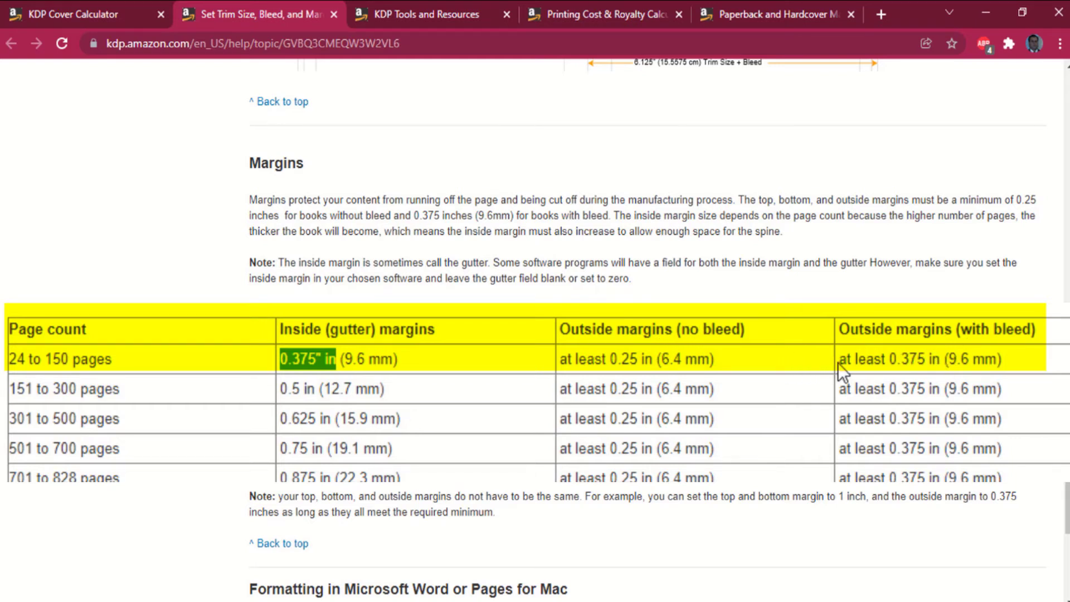
Look up the outside margin with bleed for 24 to 150 pages in the KDP margin table in the browser
drag(841, 359, 904, 359)
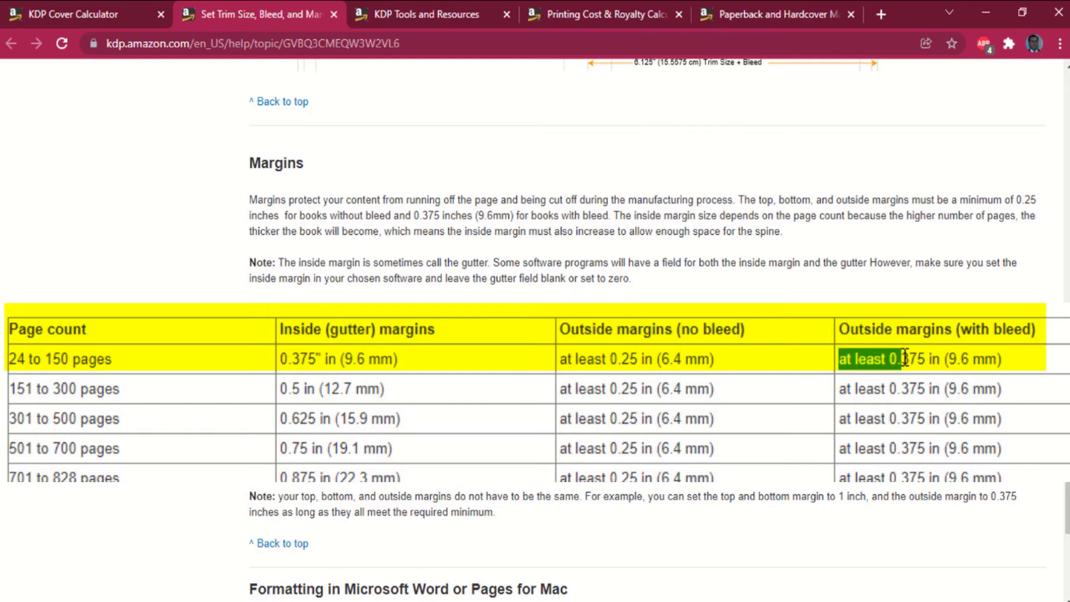
click(884, 359)
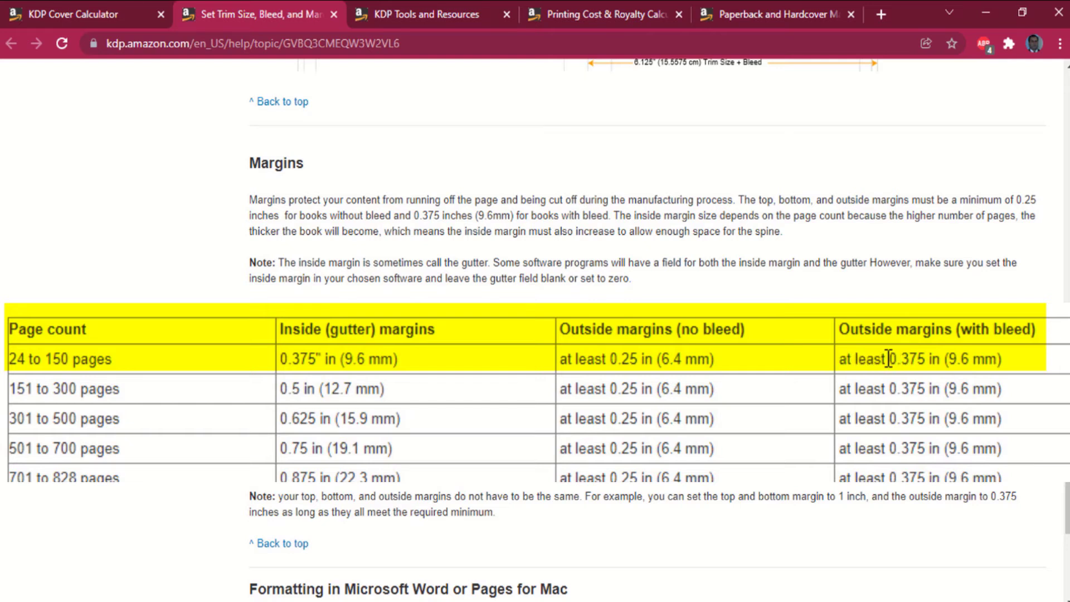
drag(889, 359, 943, 360)
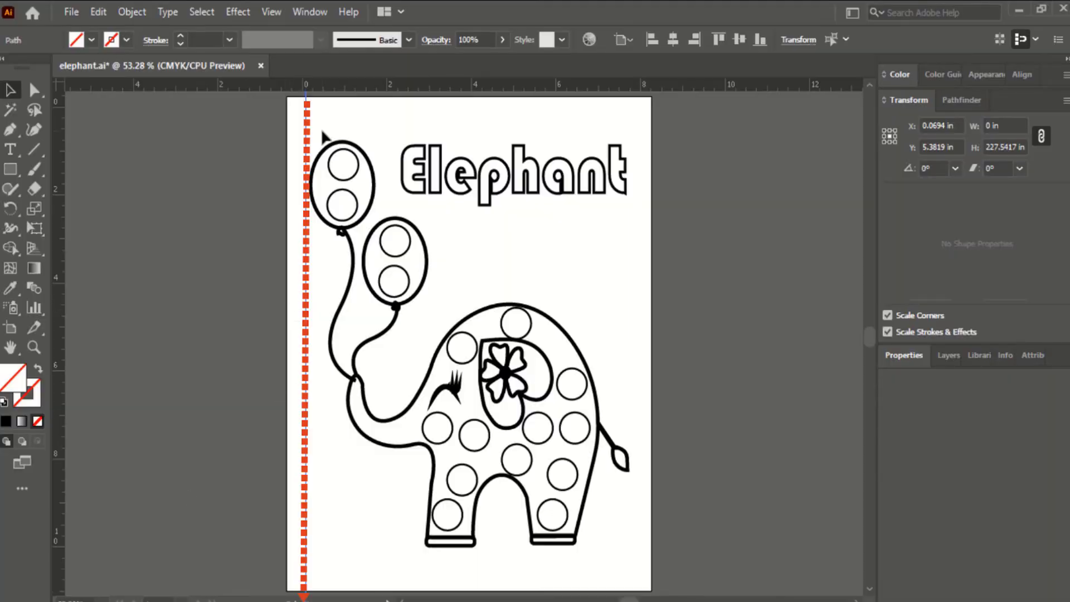
In Illustrator, place guides just inside the page's top edge, right edge at about 7.92 in and bottom edge at about 10.63 in
drag(375, 83, 374, 114)
drag(58, 215, 639, 289)
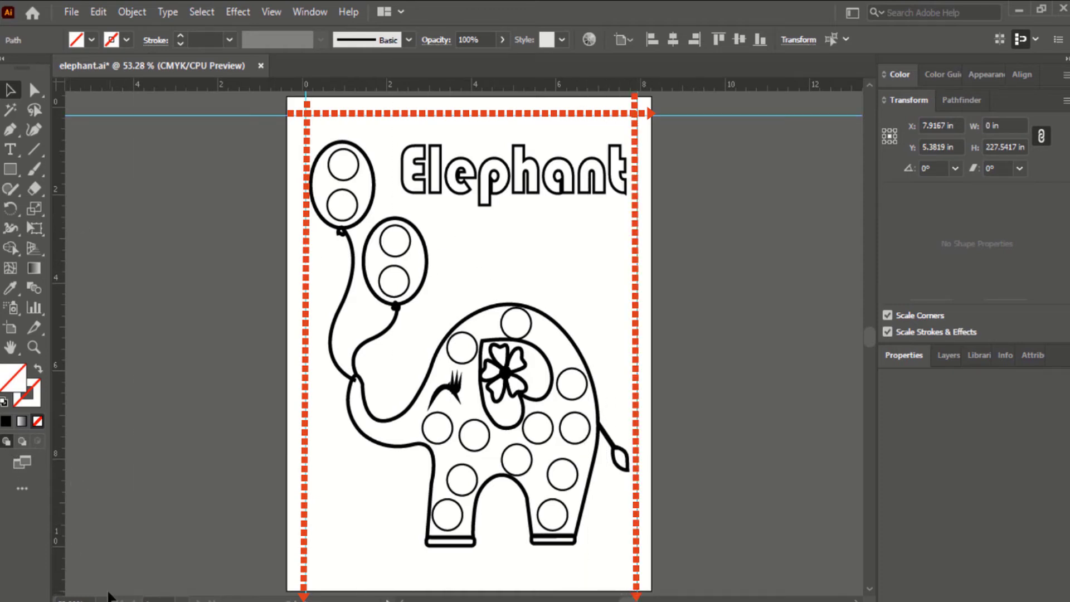
drag(463, 83, 446, 574)
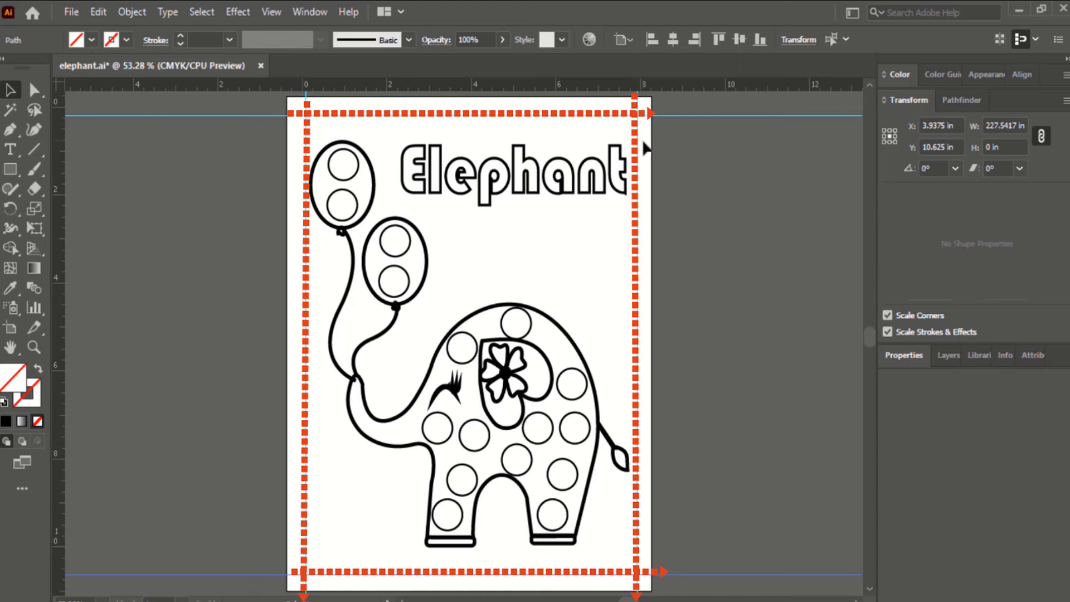
Undo the four margin guides around the page
key(ctrl+z)
key(ctrl+z)
key(ctrl+z)
key(ctrl+z)
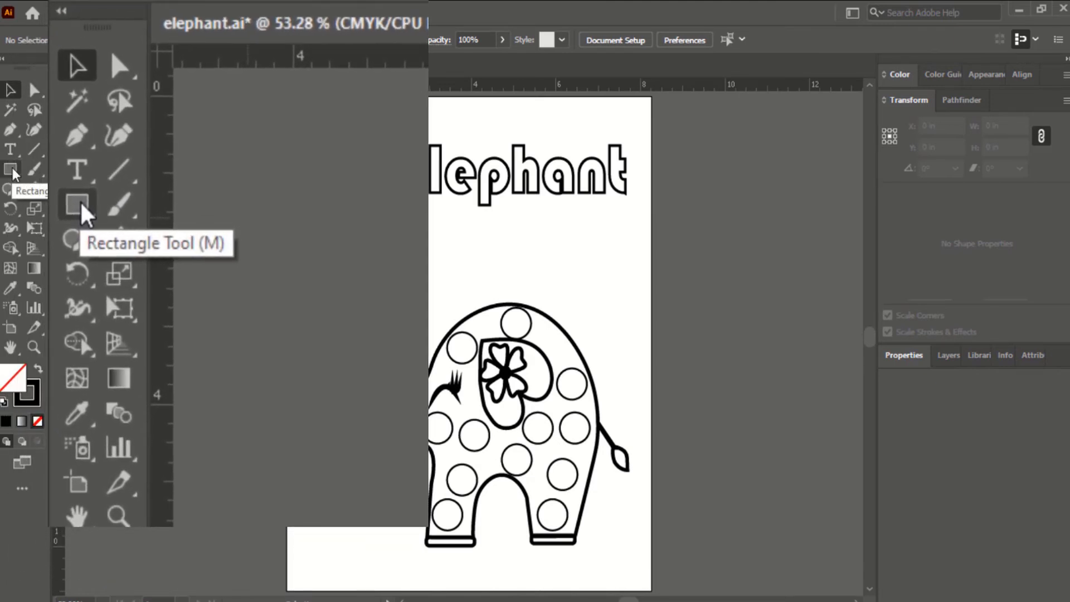
Draw a rectangle about 7.90 by 10.67 in around the elephant artwork, just inside the page edges
click(12, 174)
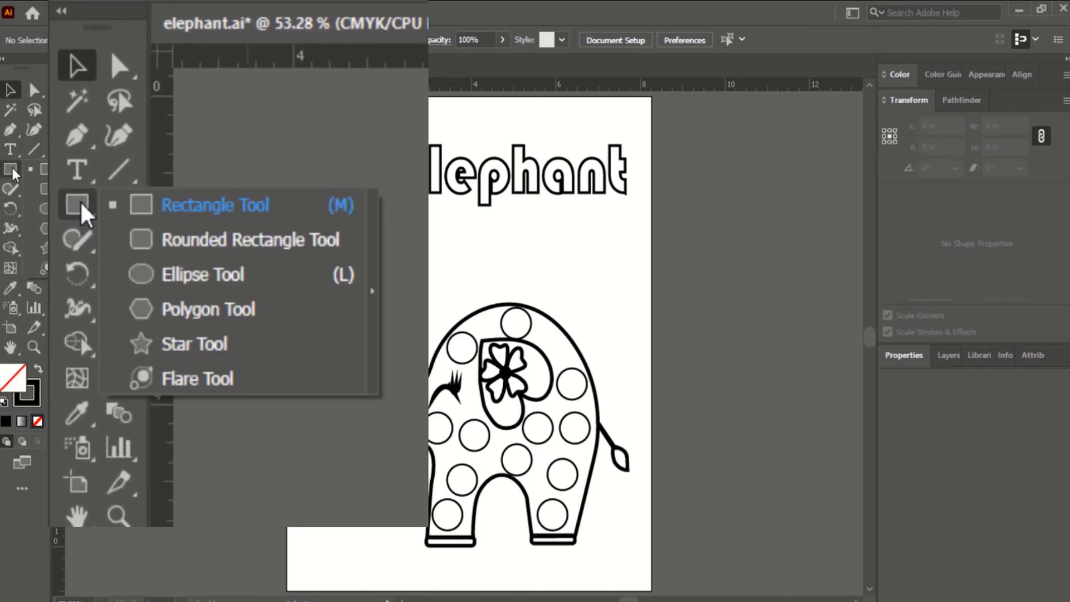
click(166, 218)
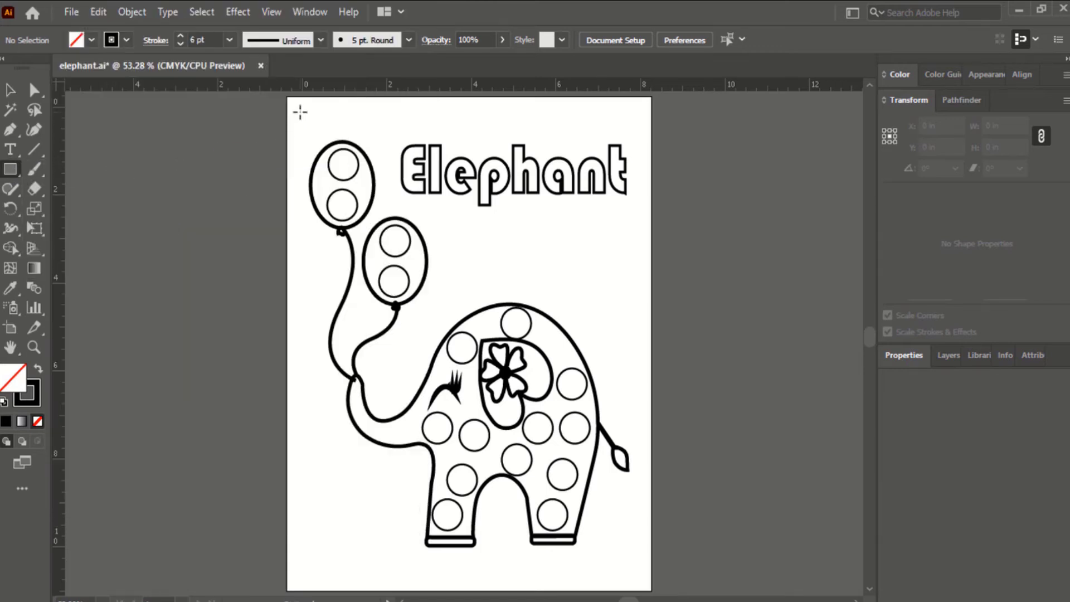
mouse_move(300, 112)
mouse_down()
mouse_move(386, 213)
mouse_move(577, 389)
mouse_move(627, 463)
mouse_move(643, 540)
mouse_move(634, 581)
mouse_up()
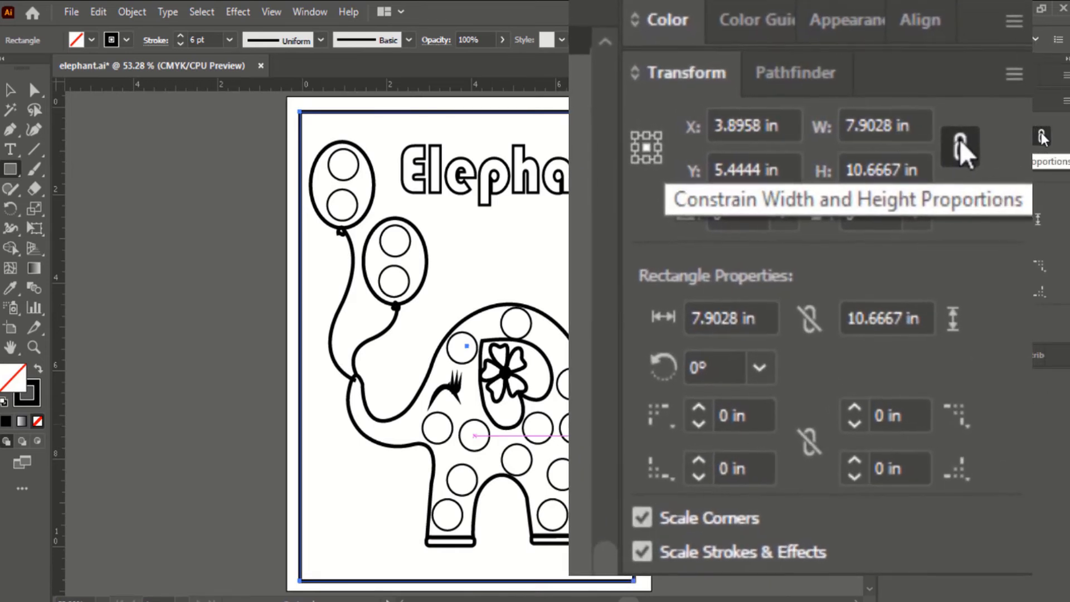
Unlink the margin rectangle's proportions and set its width to 7.833 in and height to 10.444 in
click(1041, 136)
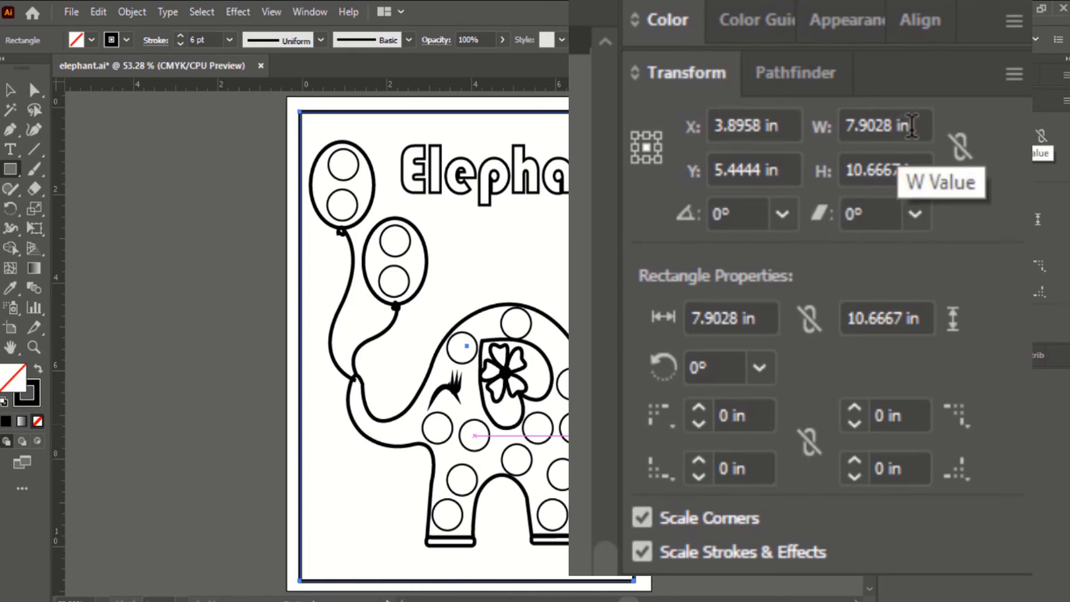
click(905, 126)
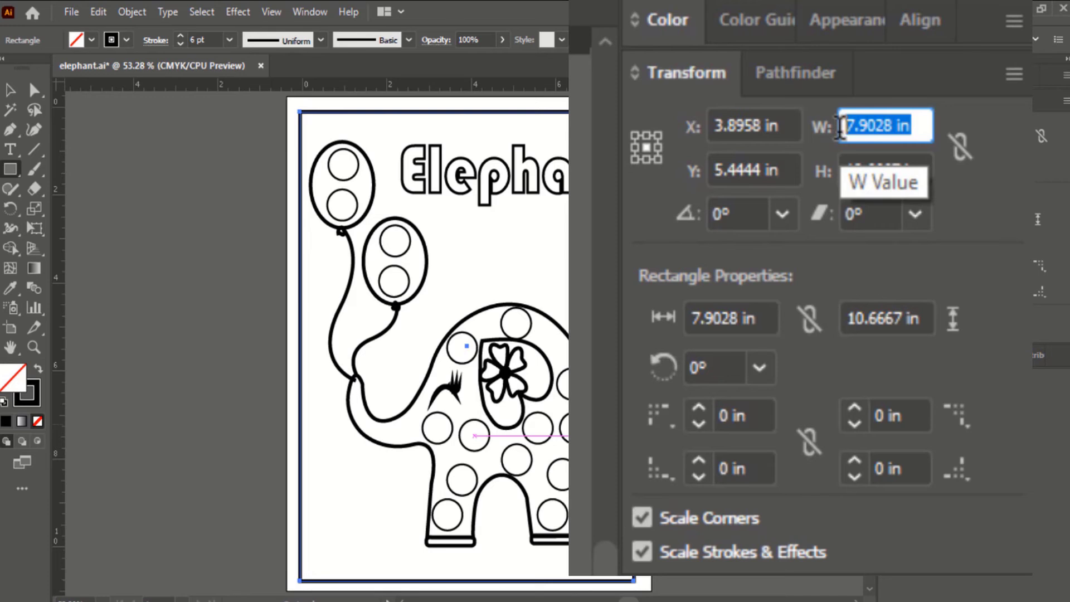
text(7.)
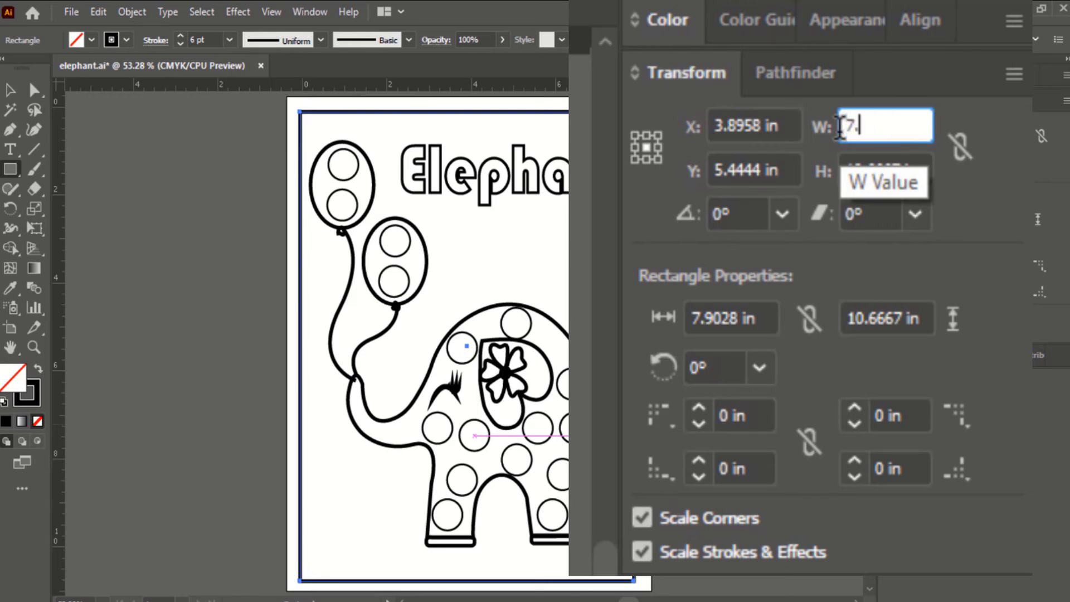
text(833)
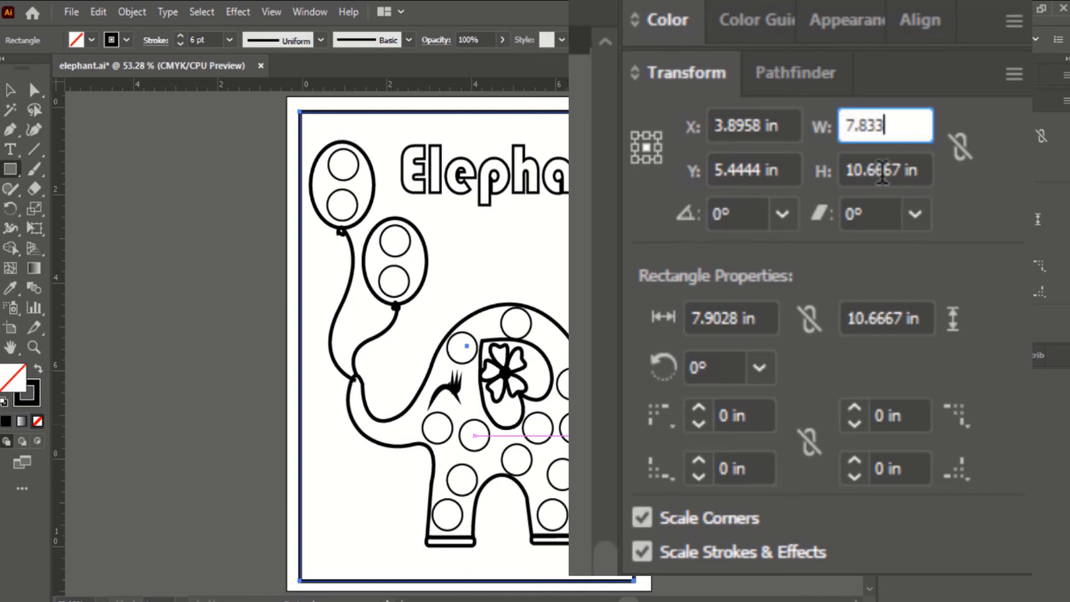
click(879, 167)
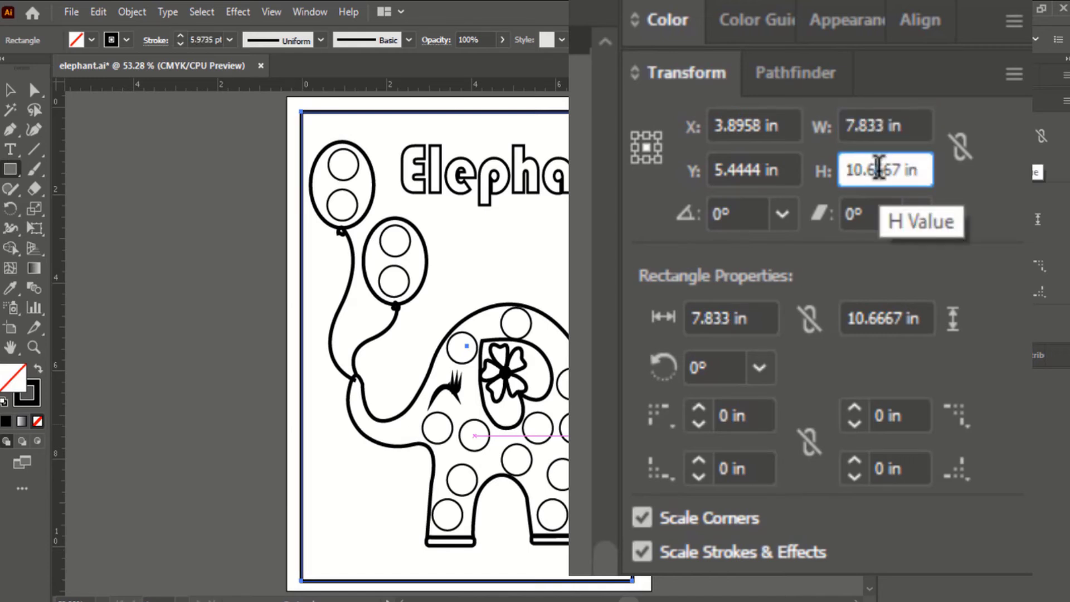
triple_click(879, 168)
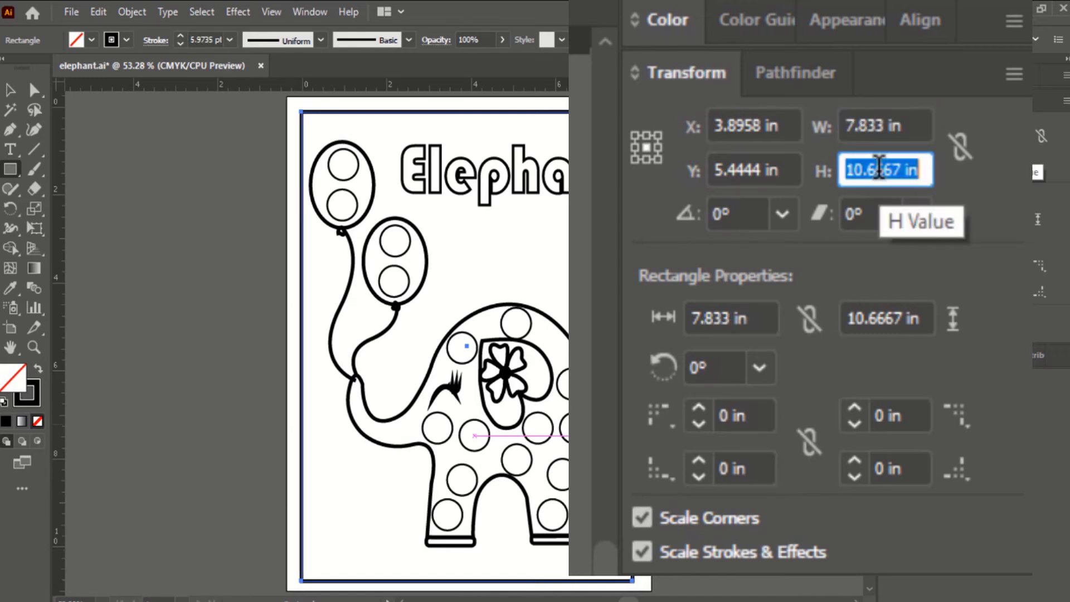
key(BackSpace)
text(1)
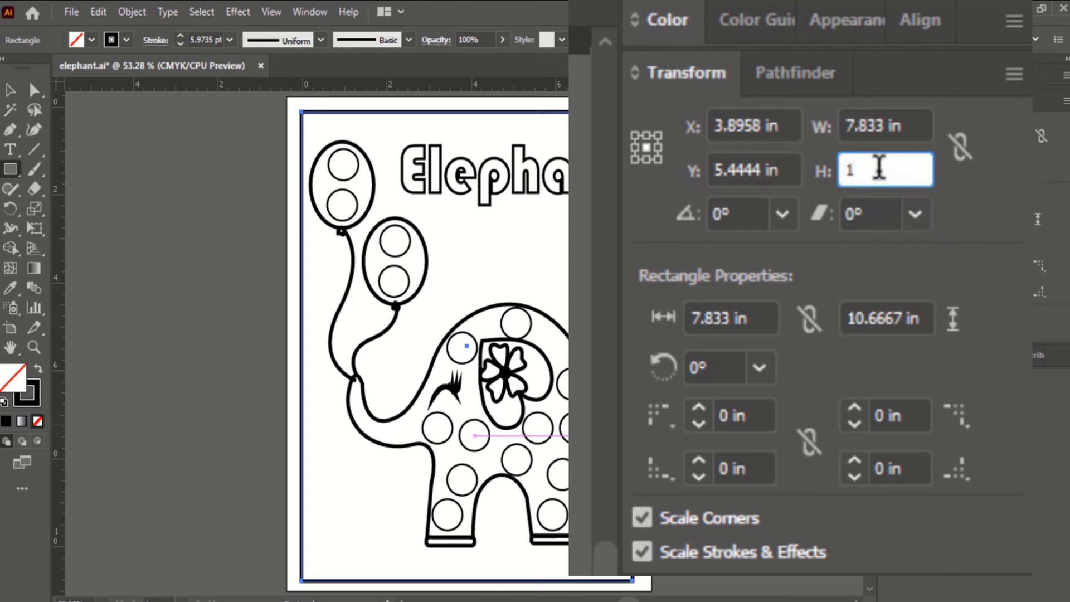
text(0.444)
key(Return)
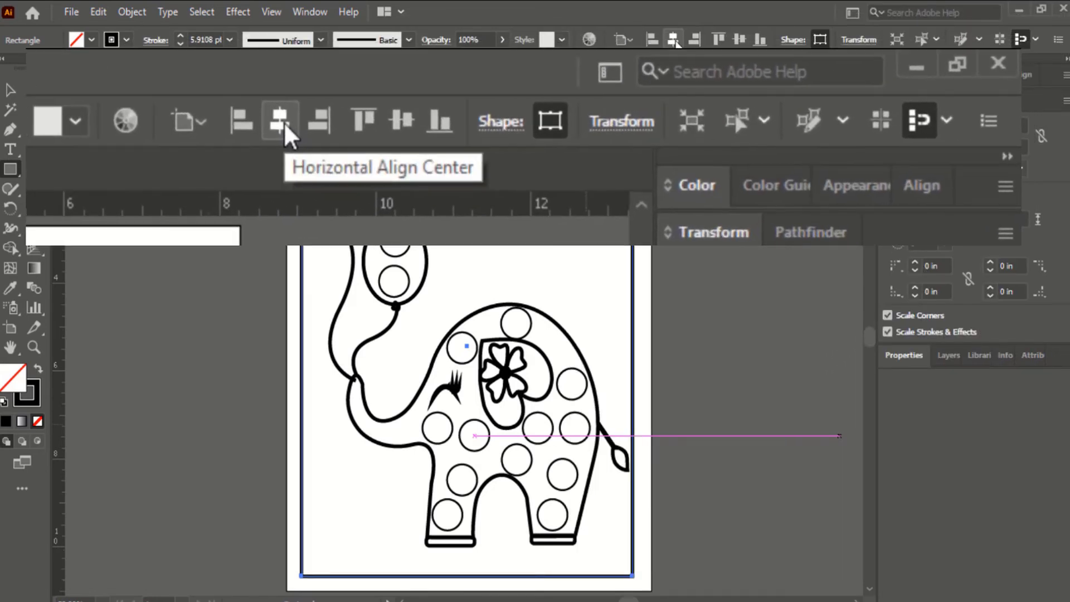
Center the margin rectangle horizontally and vertically on the page, then deselect it
click(673, 39)
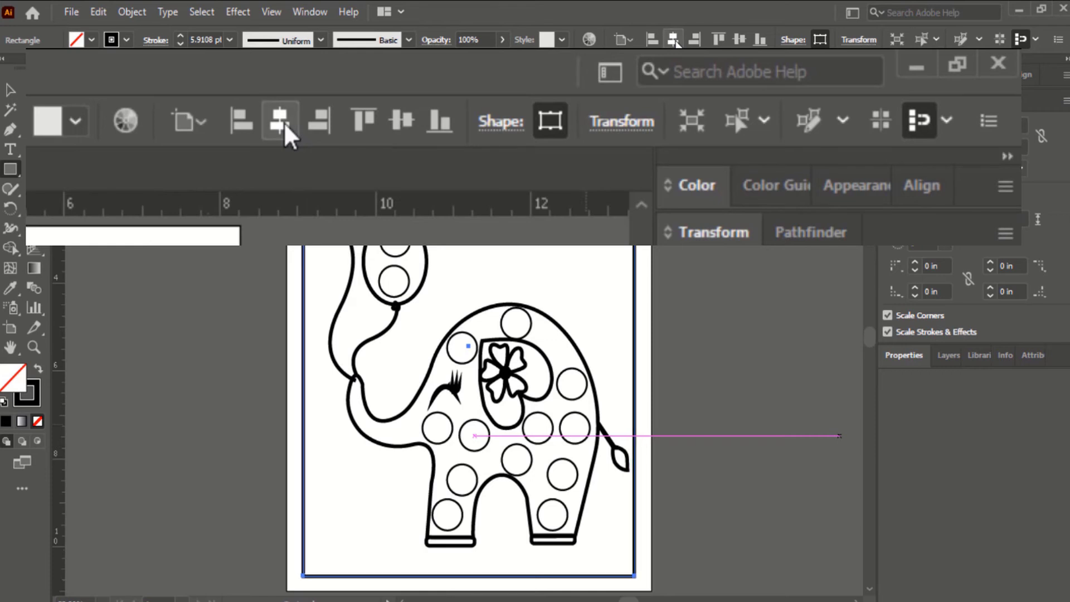
click(740, 39)
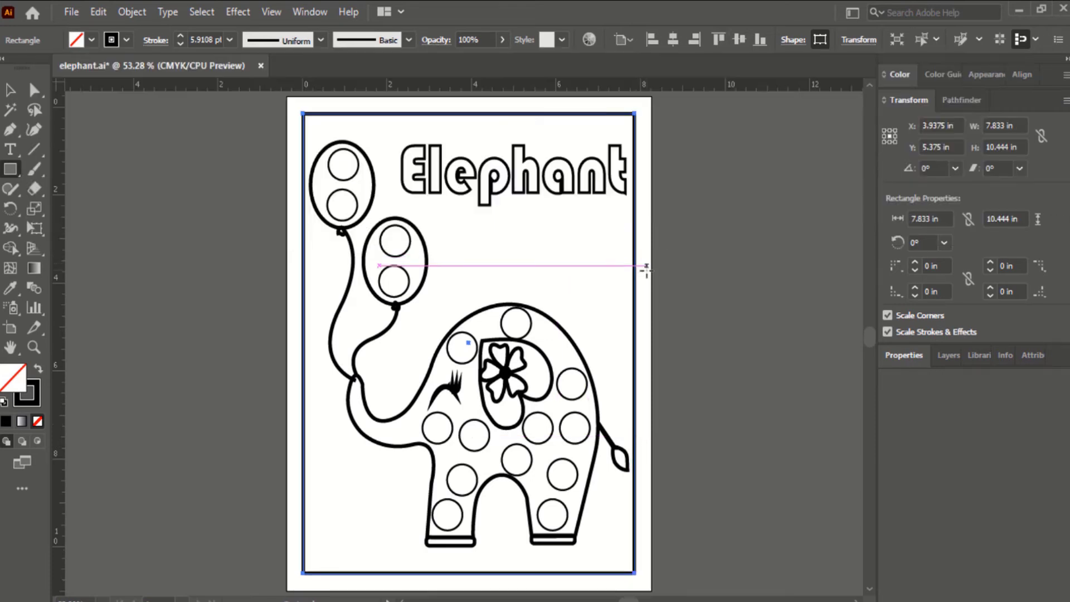
click(666, 274)
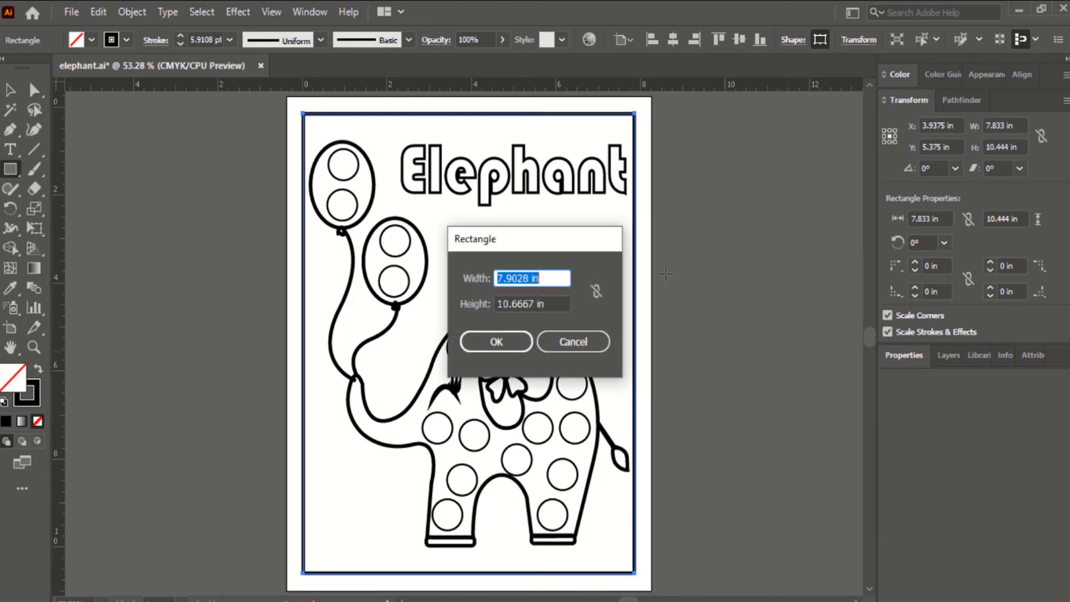
click(585, 339)
key(v)
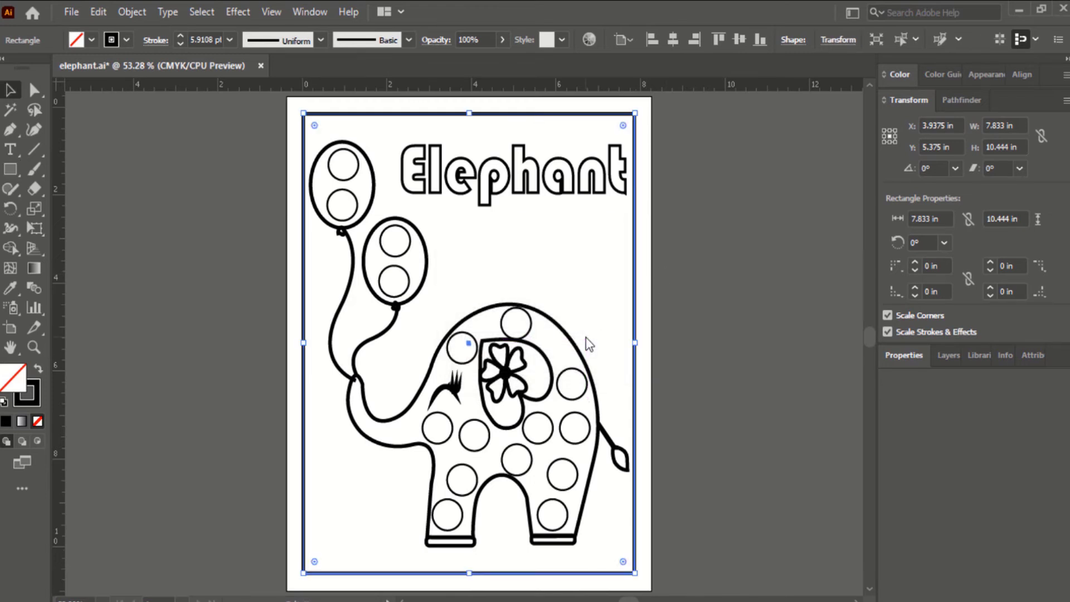
click(656, 204)
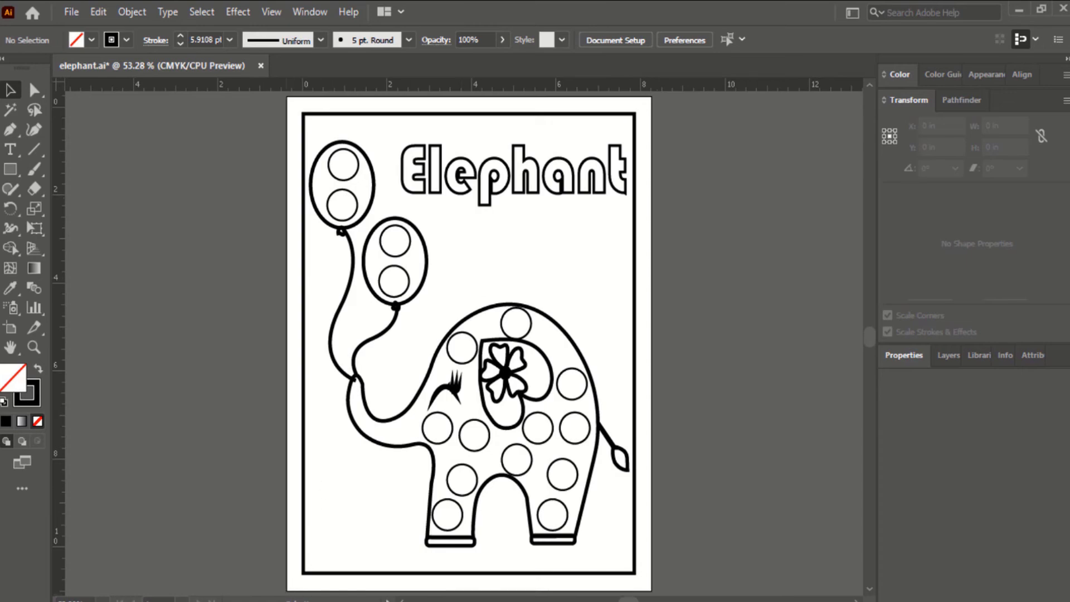
Switch to Chrome and, in a new incognito window, search Google for site:amazon.com inurl:s?k intitle:dot coloring book intext:"1..1000 Results"
key(alt+Tab)
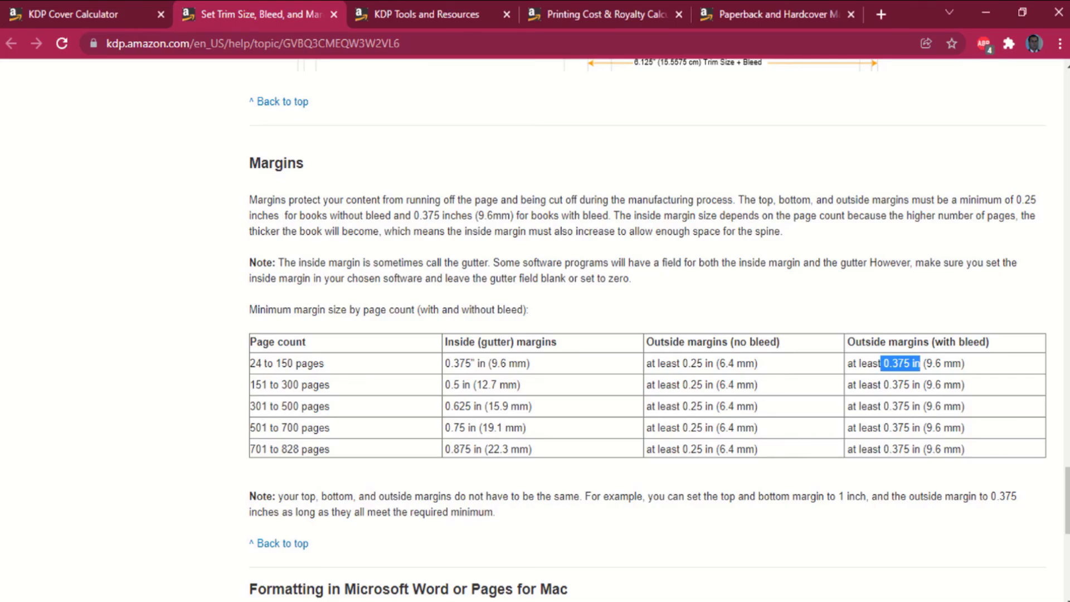
key(ctrl+shift+n)
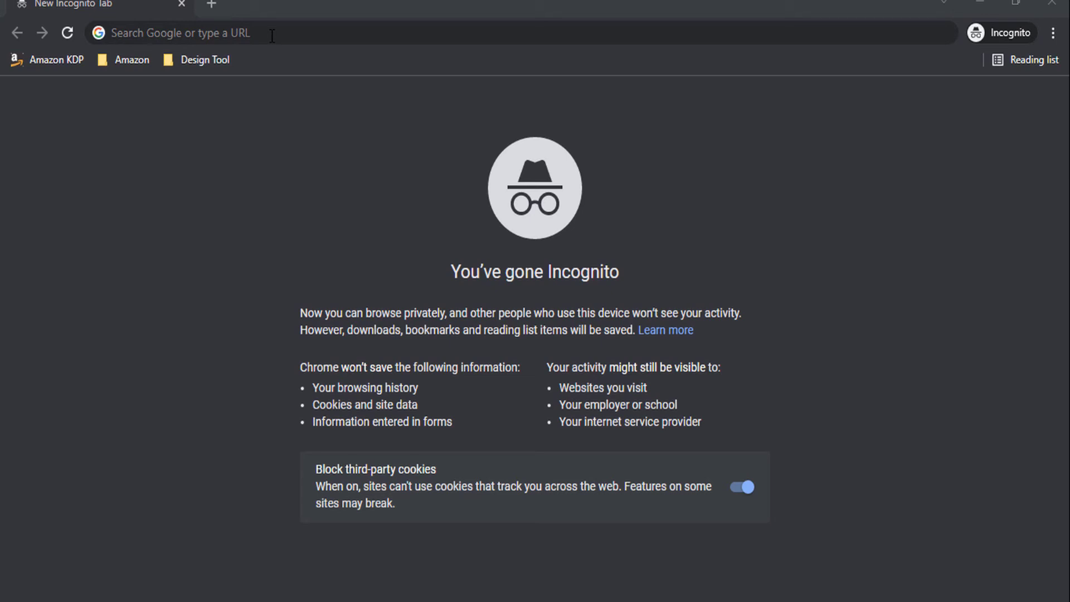
click(272, 36)
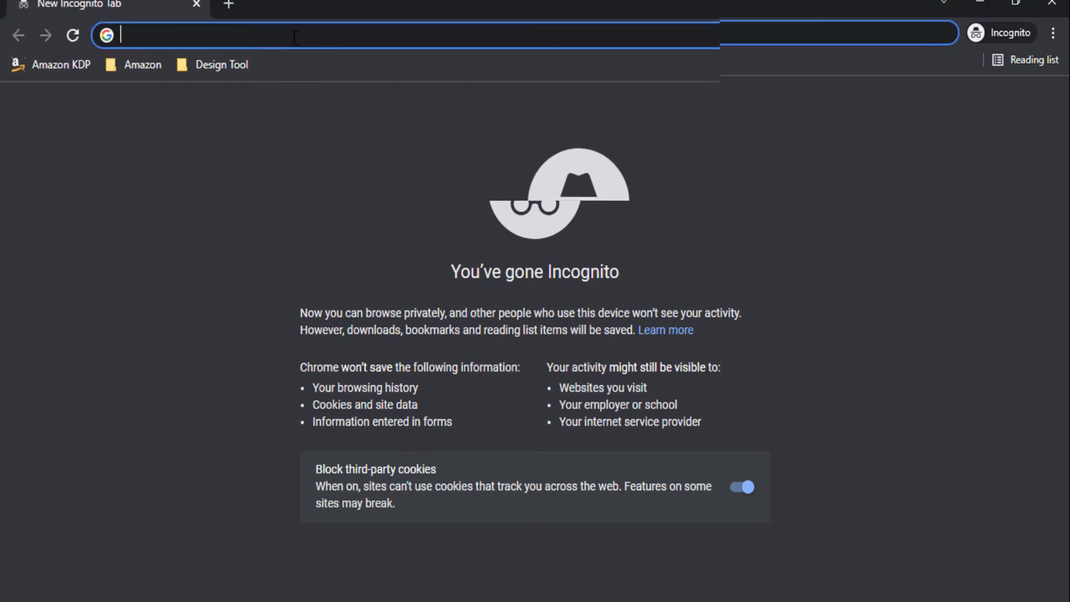
text(site:amazon.com inurl:s?k intitle:dot coloring book intext:"1..1000 Results")
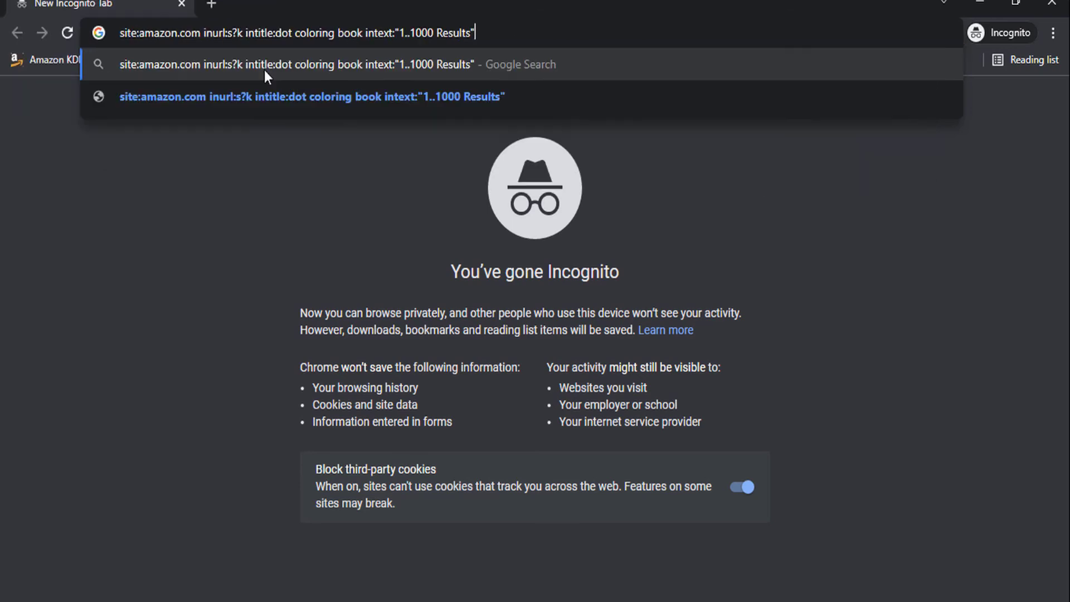
click(264, 69)
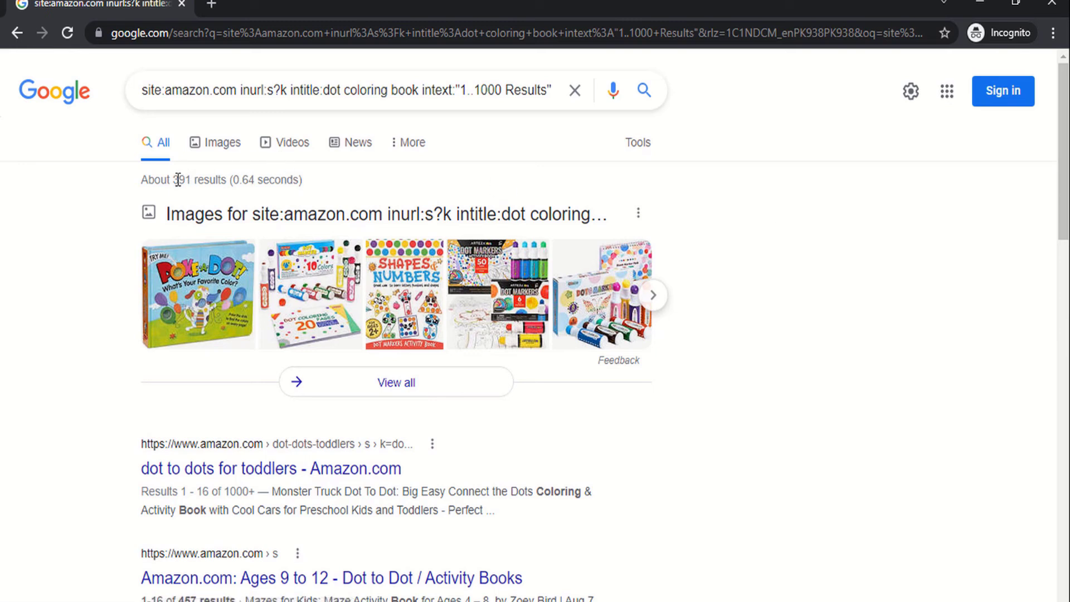
Check Google's result count and view the "dot to dots for toddlers" Amazon result in a new tab
drag(172, 179, 194, 181)
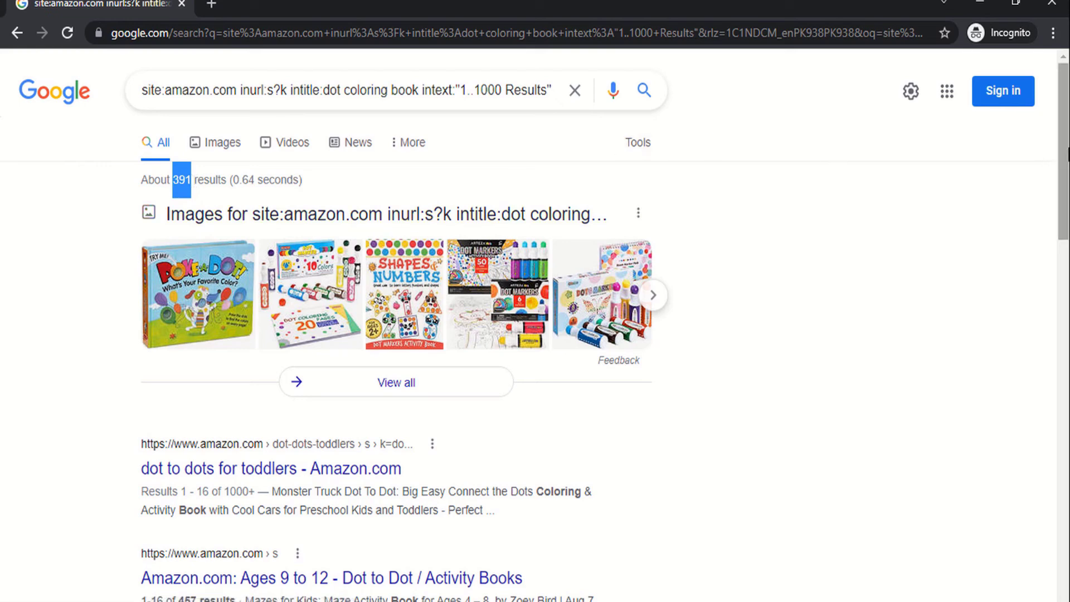
drag(1068, 162, 1068, 227)
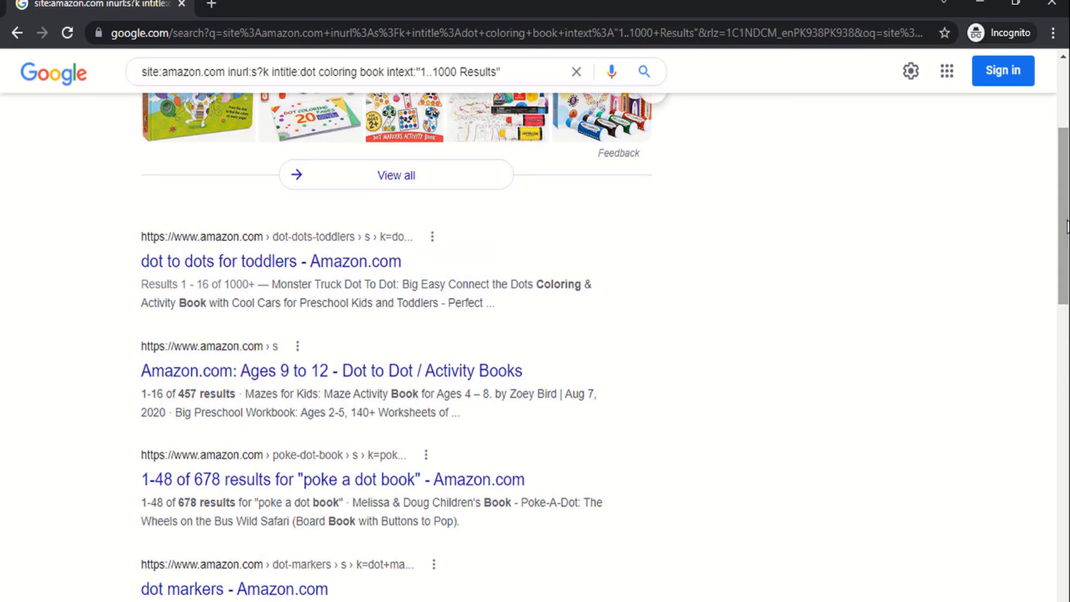
middle_click(279, 272)
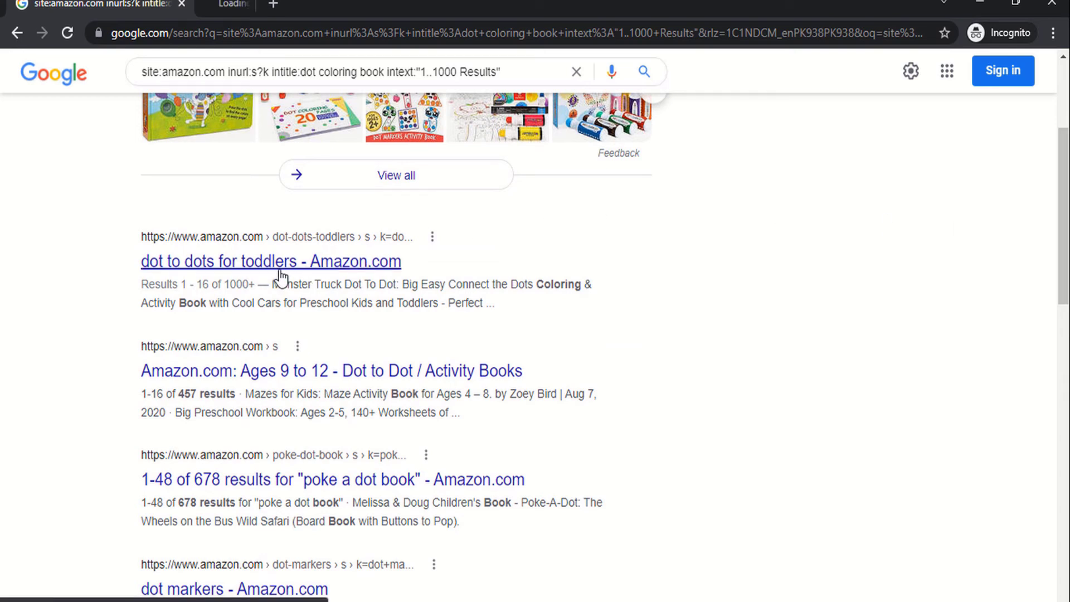
click(311, 3)
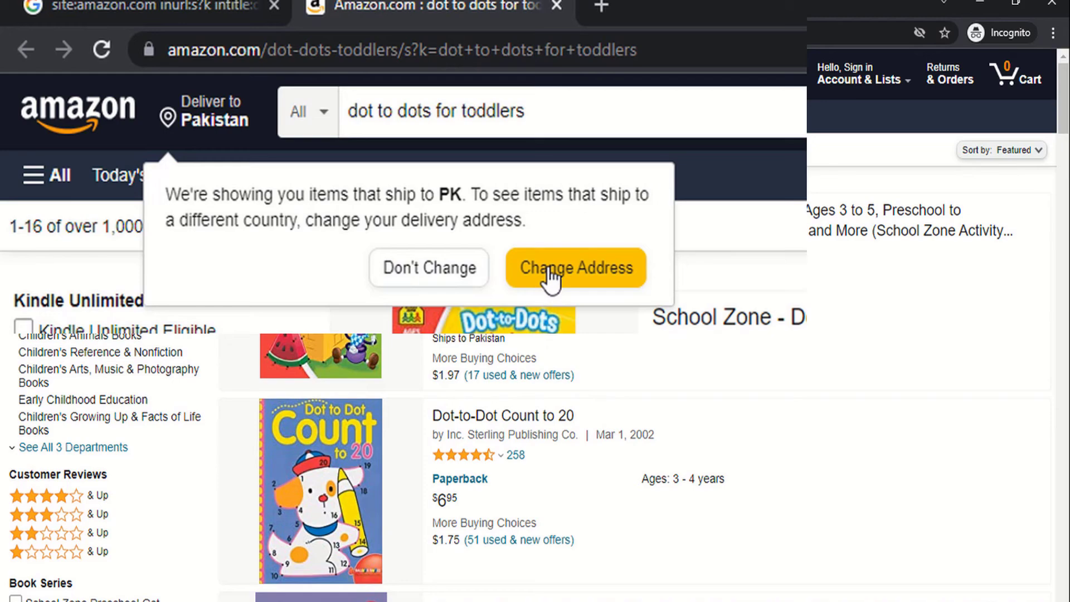
Change Amazon's delivery location to US zip code 10002 and dismiss the follow-up address notice
click(550, 273)
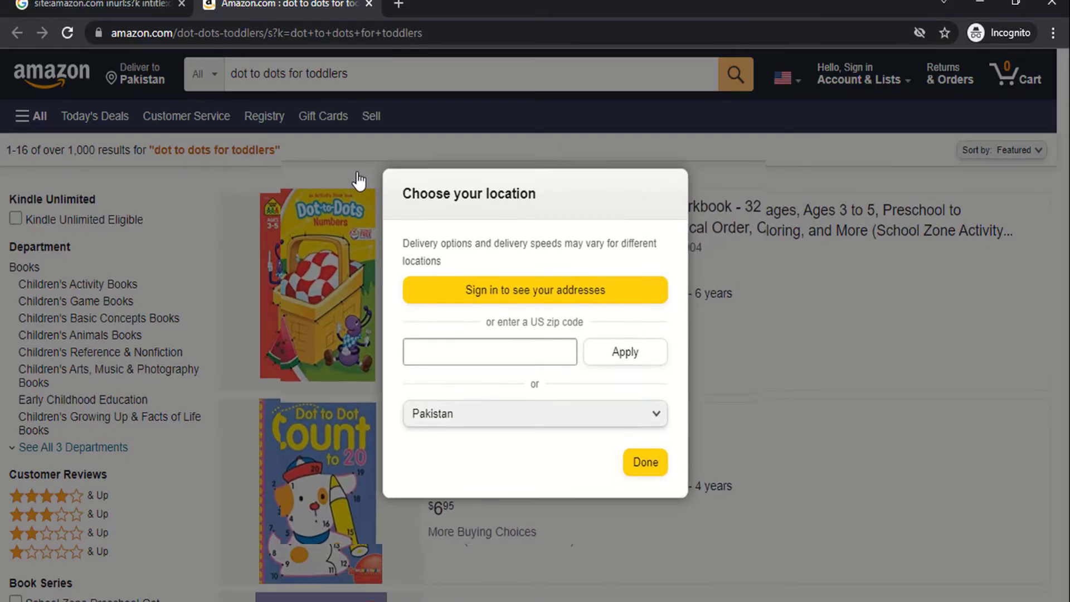
click(536, 360)
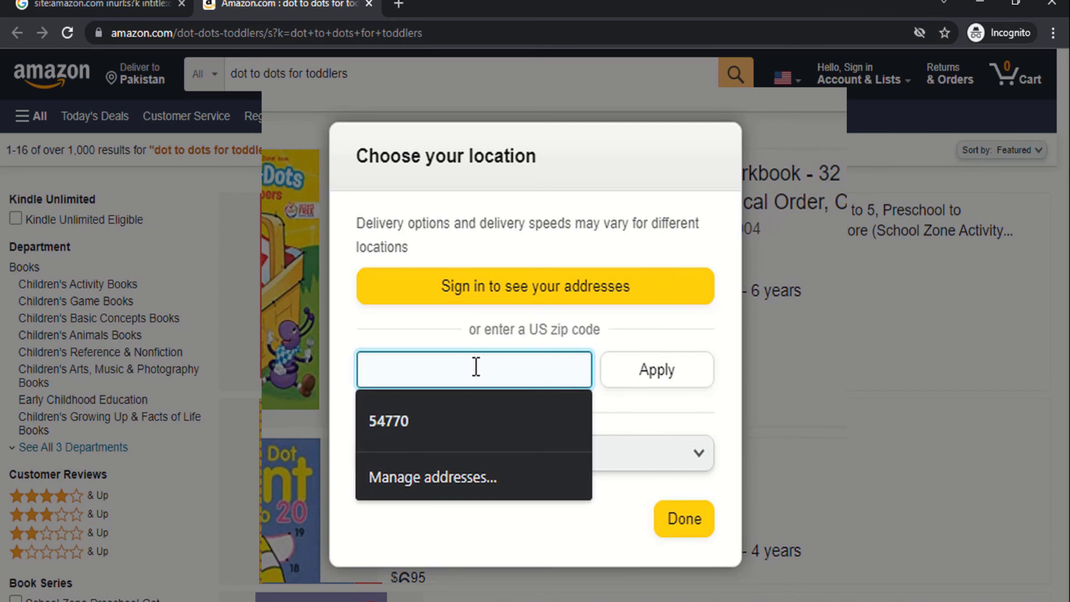
text(1000)
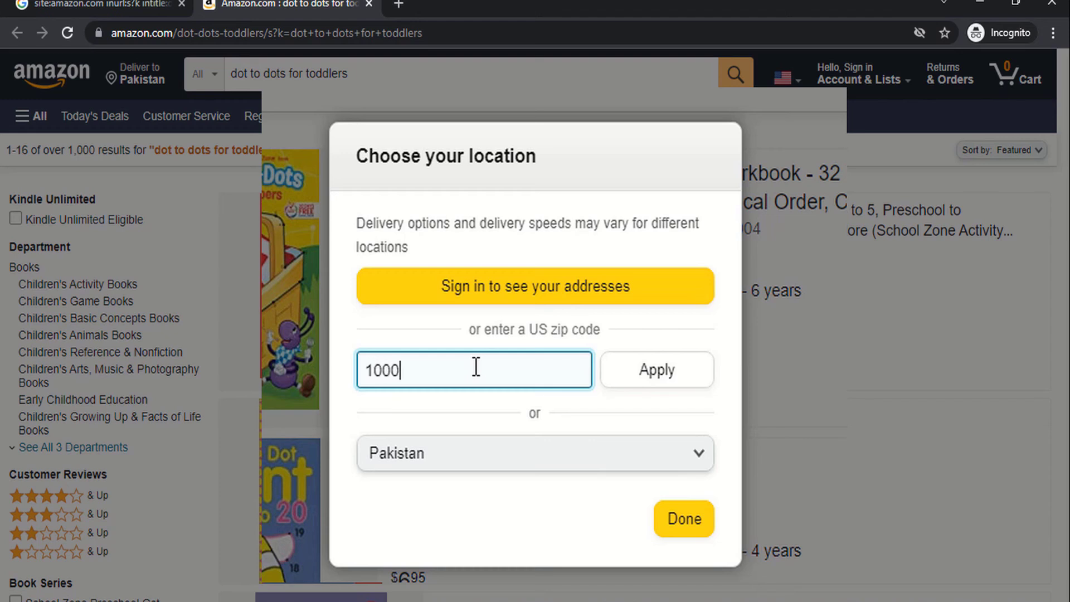
text(2)
click(671, 384)
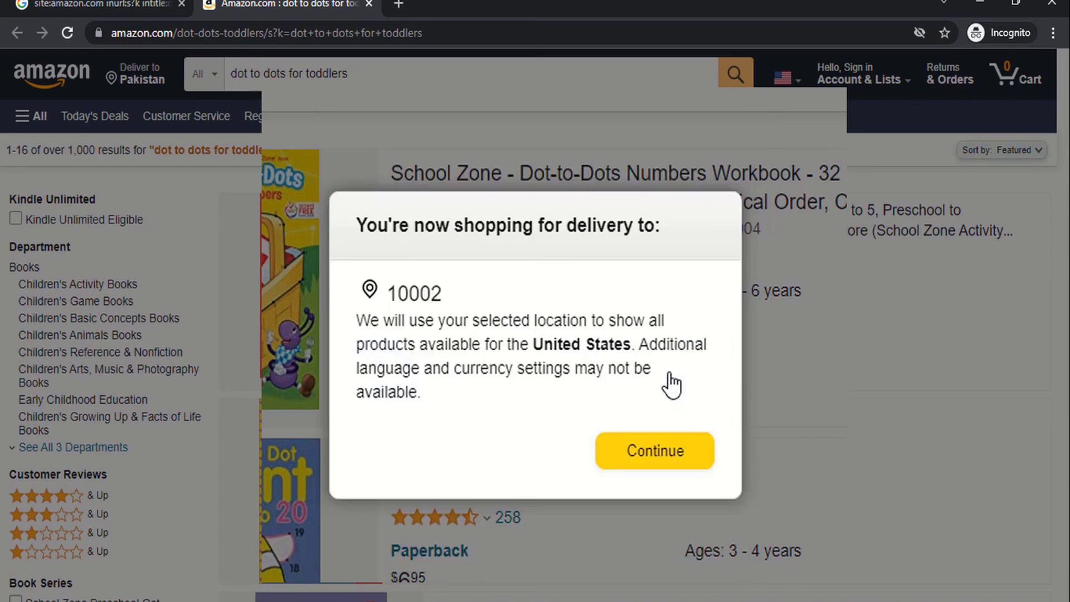
click(649, 452)
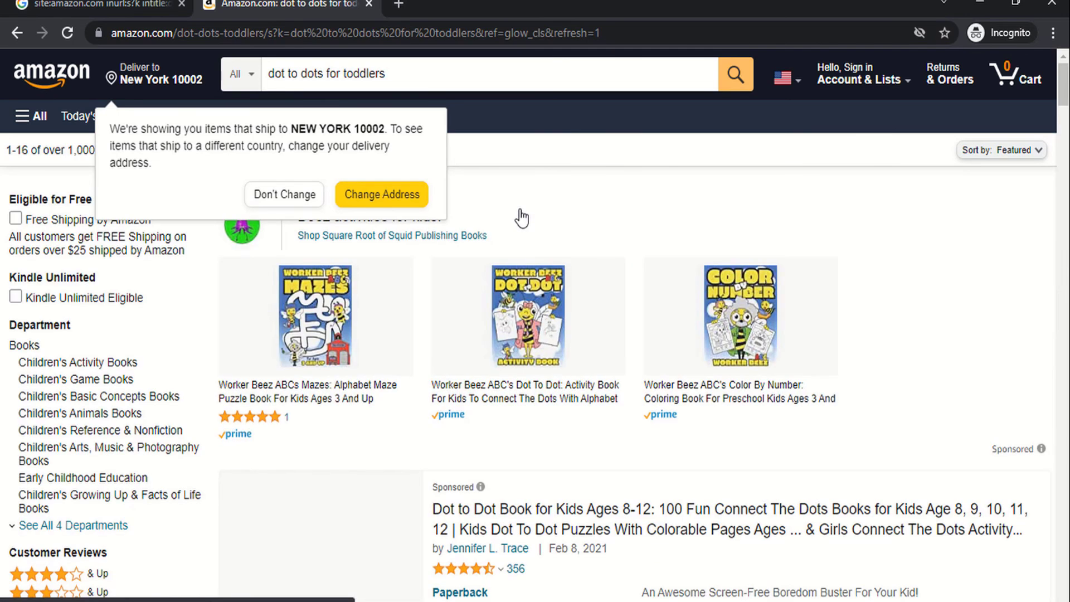
click(288, 200)
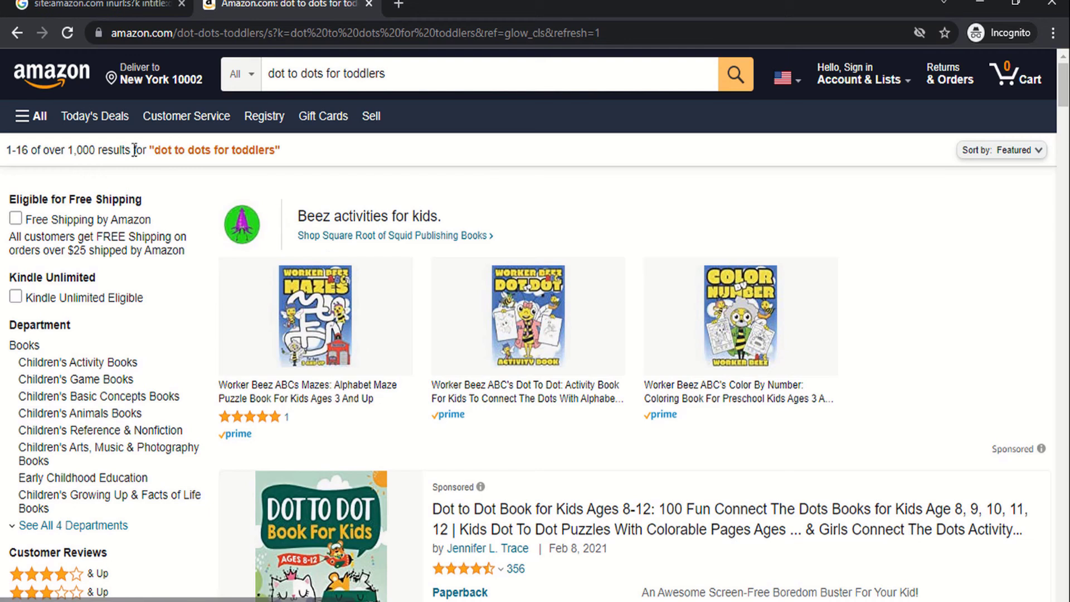
Check the number of Amazon results for "dot to dots for toddlers"
drag(68, 150, 95, 151)
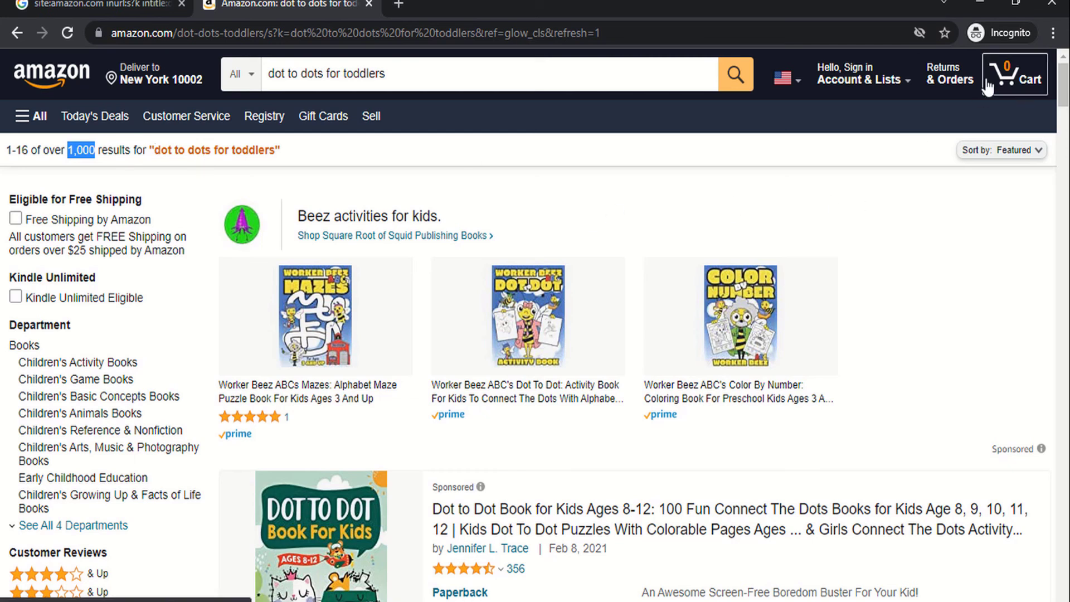
click(1068, 90)
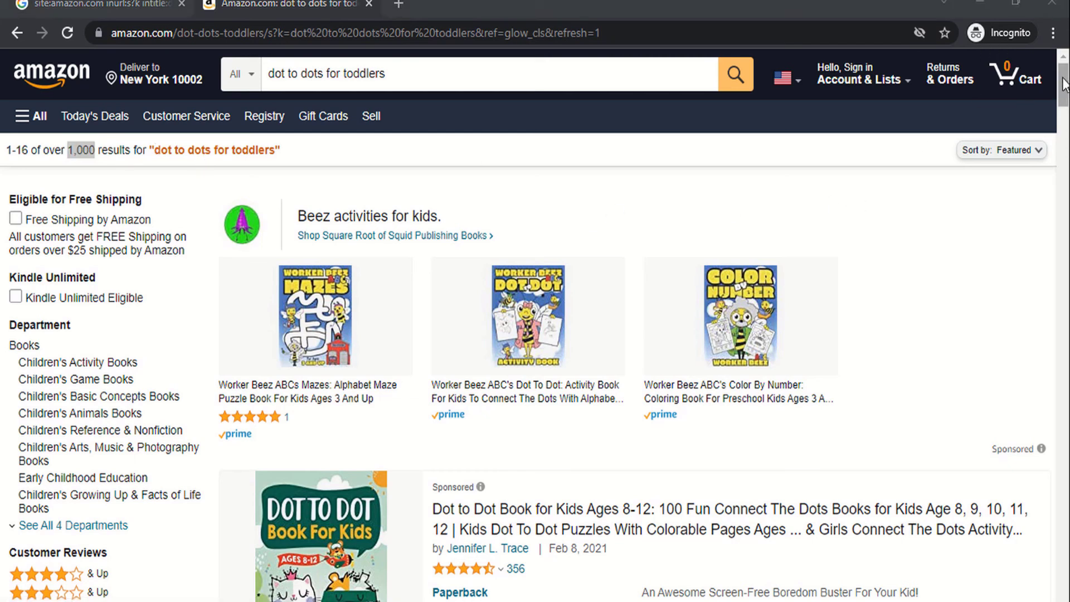
drag(1067, 97, 1066, 69)
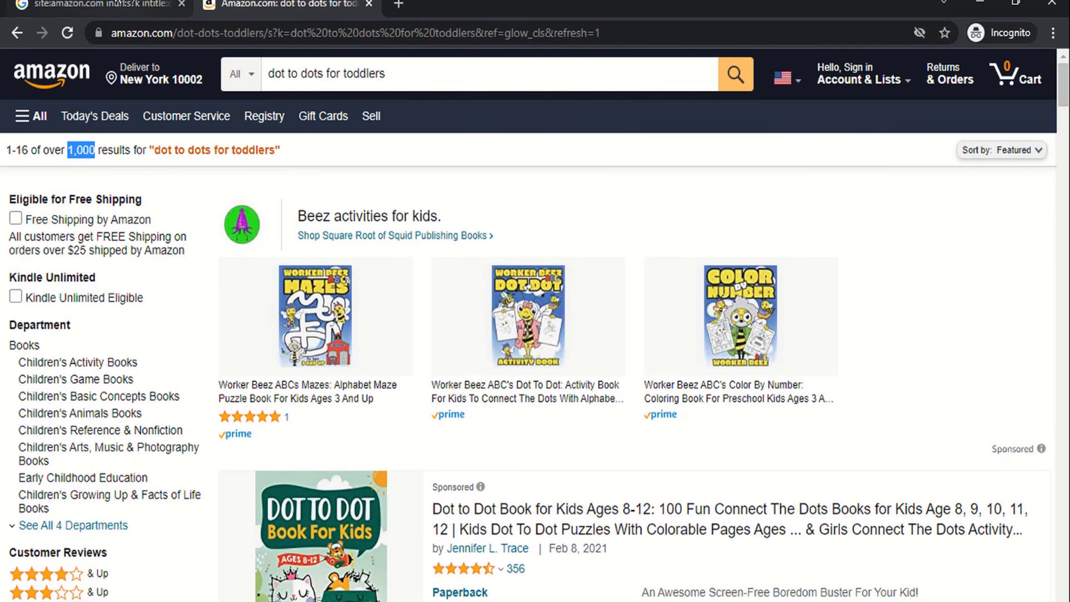
Return to the Google results and view "Amazon.com: Ages 9 to 12 - Dot to Dot / Activity Books" in a new tab
click(115, 4)
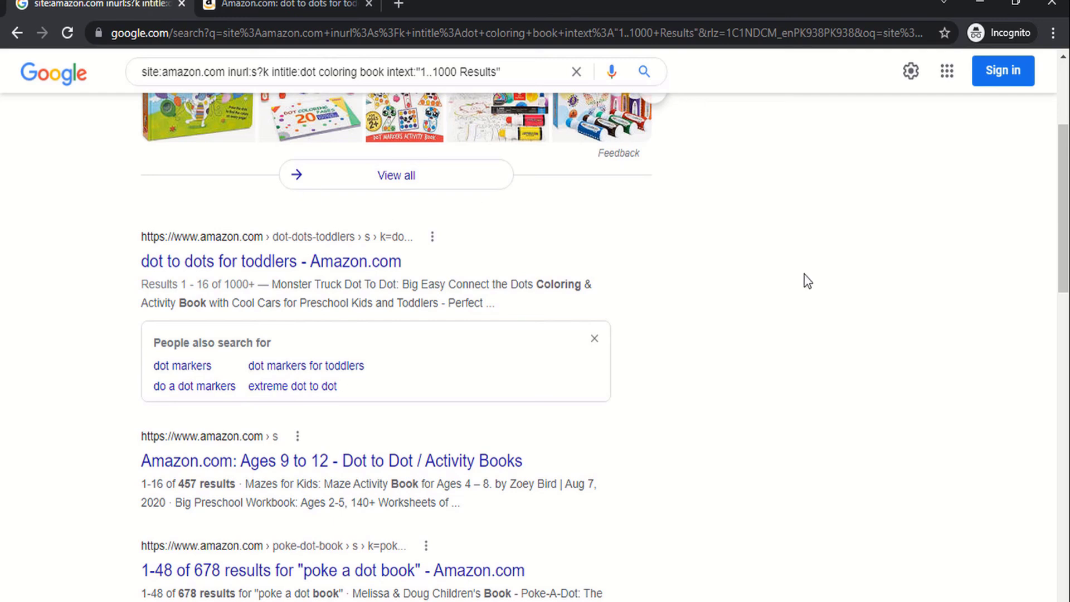
drag(1067, 199, 1066, 227)
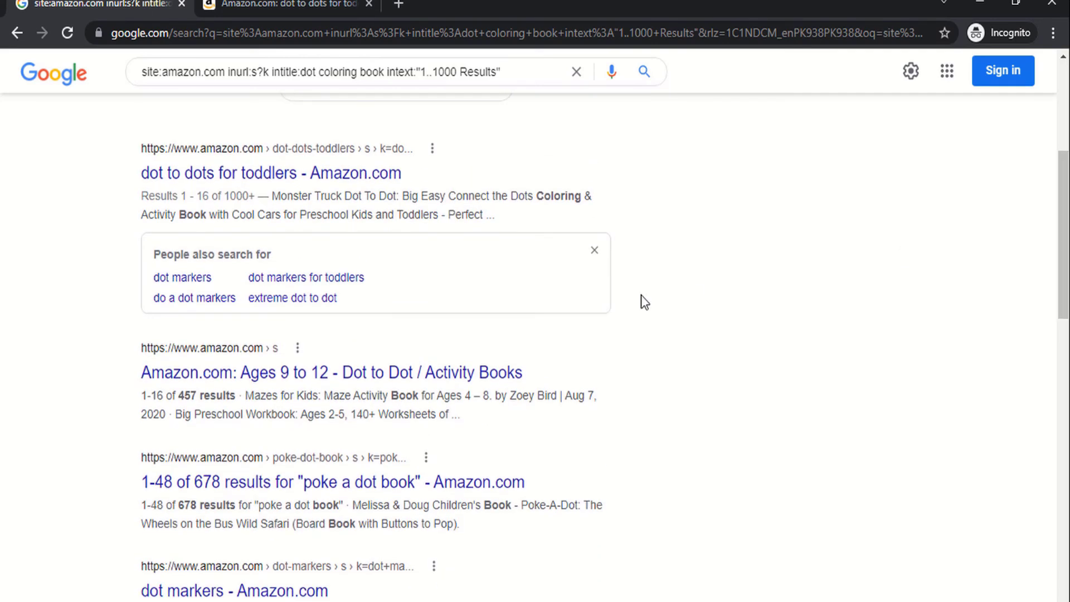
middle_click(372, 385)
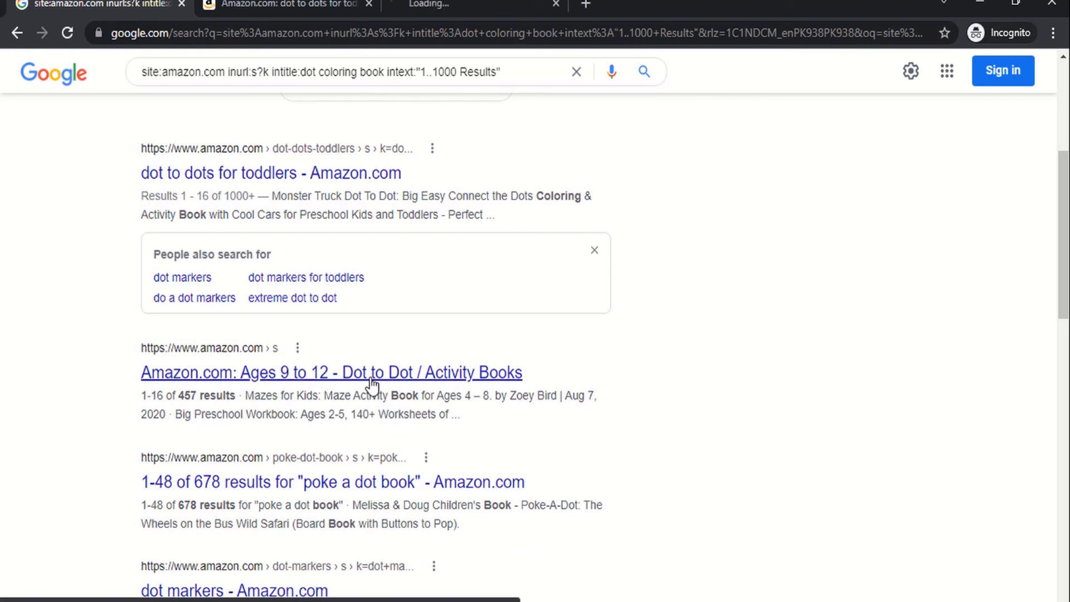
click(488, 3)
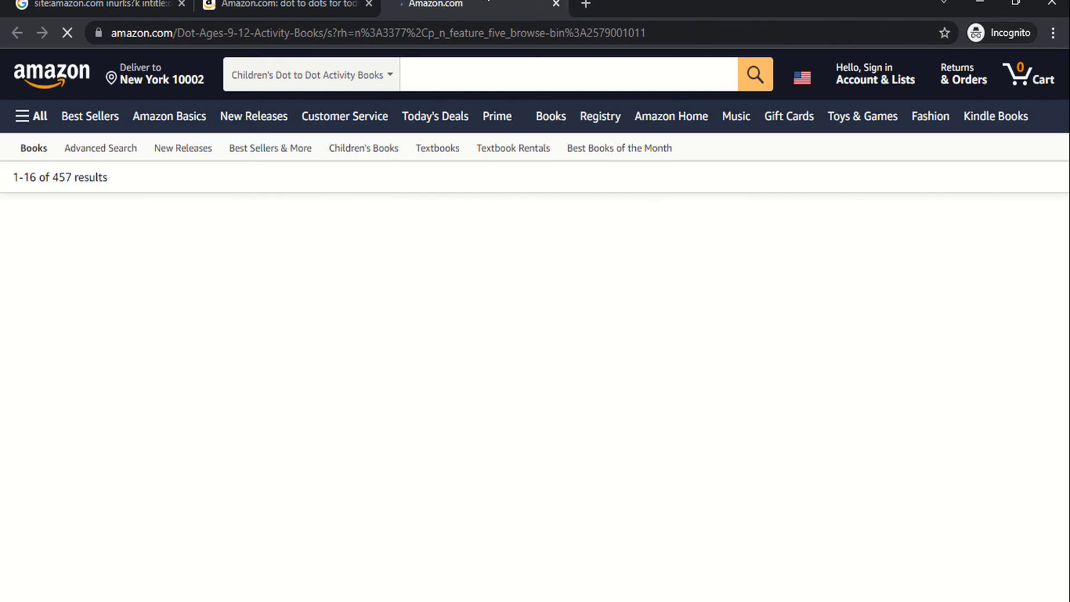
Search Amazon for "dot to dot activity book" and check the number of results
click(385, 74)
text(dot to dot activity book)
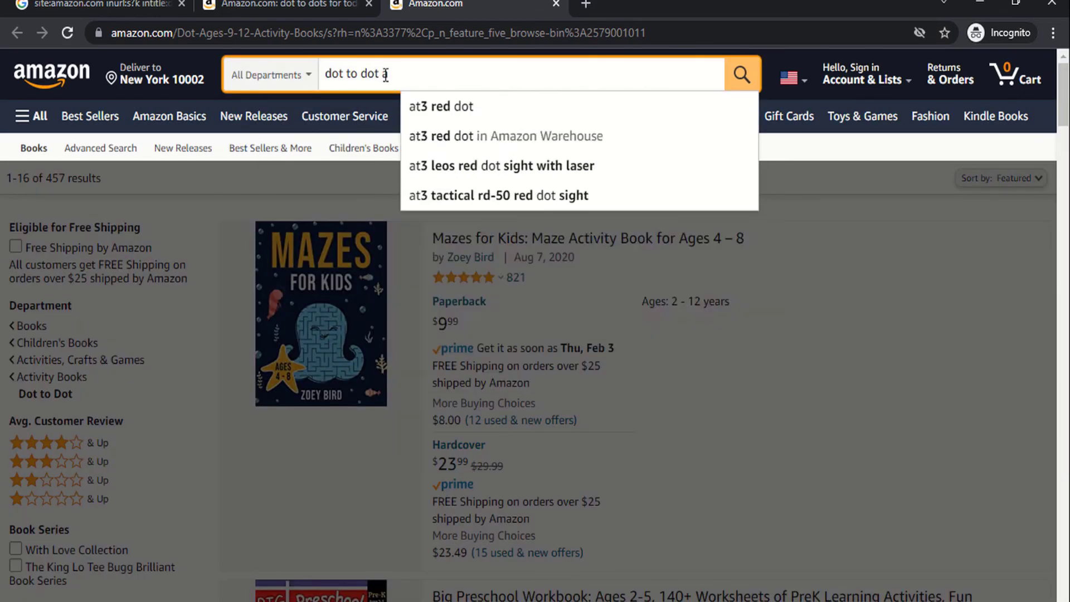
key(Return)
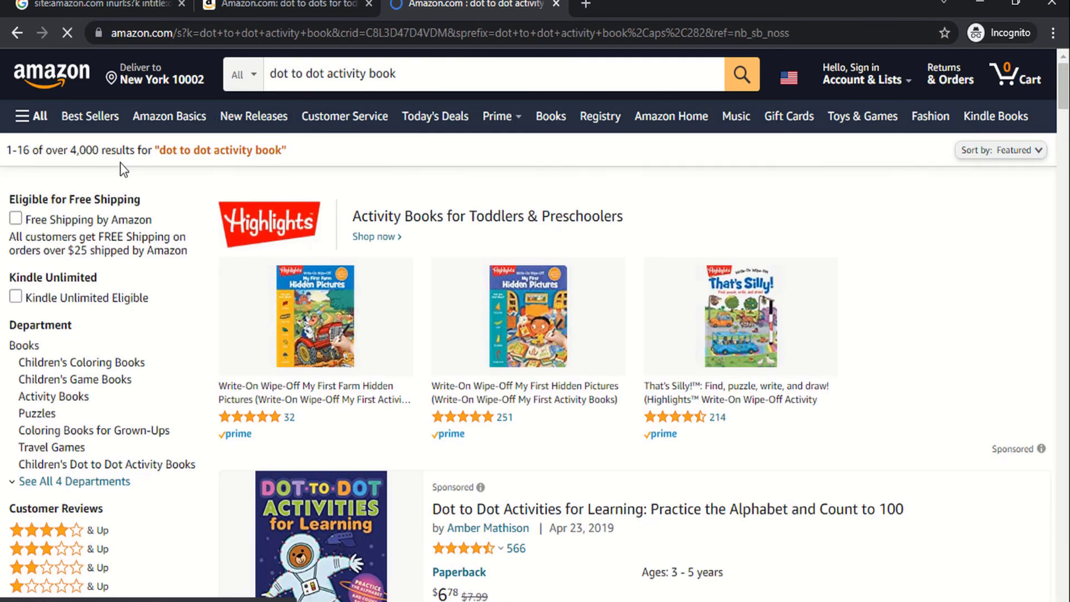
From the Google results, view the "poke a dot book" Amazon result in a new tab and check its number of listings
click(123, 4)
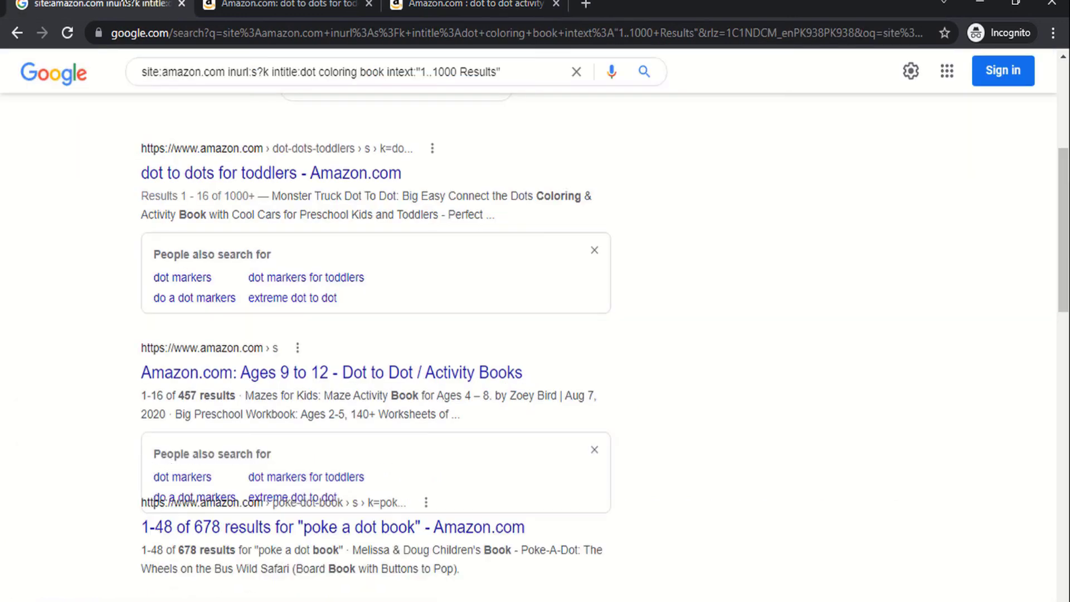
scroll(1066, 239, down, 4)
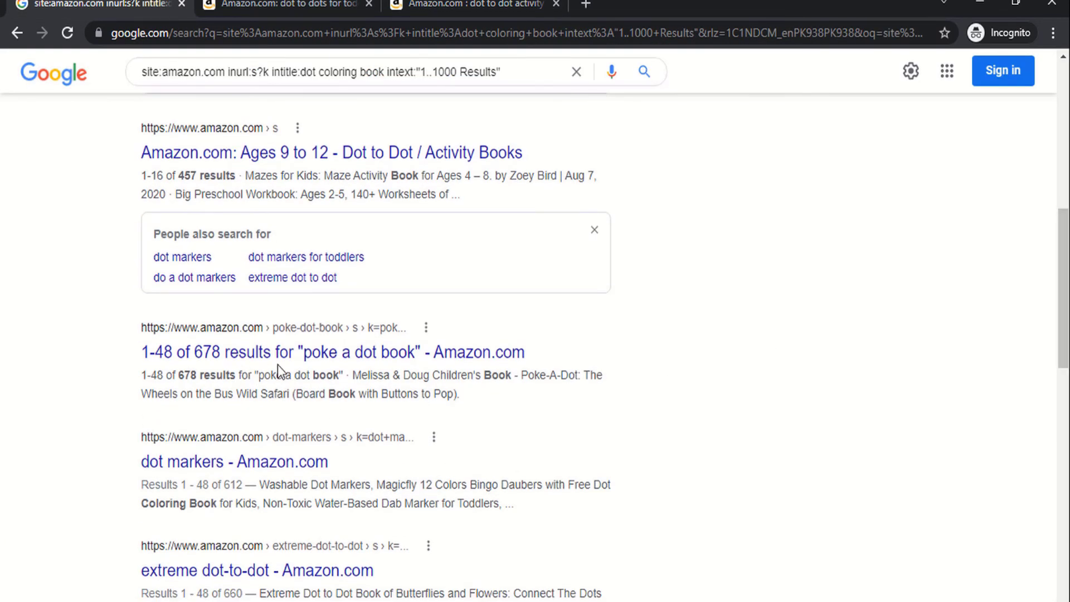
ctrl+click(309, 357)
click(661, 4)
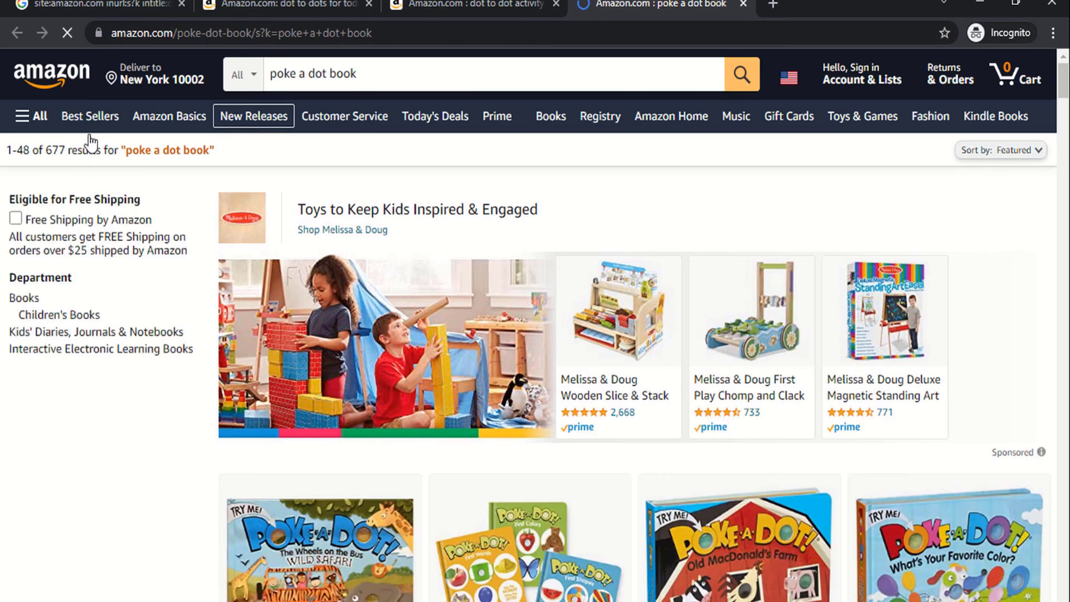
drag(47, 150, 65, 150)
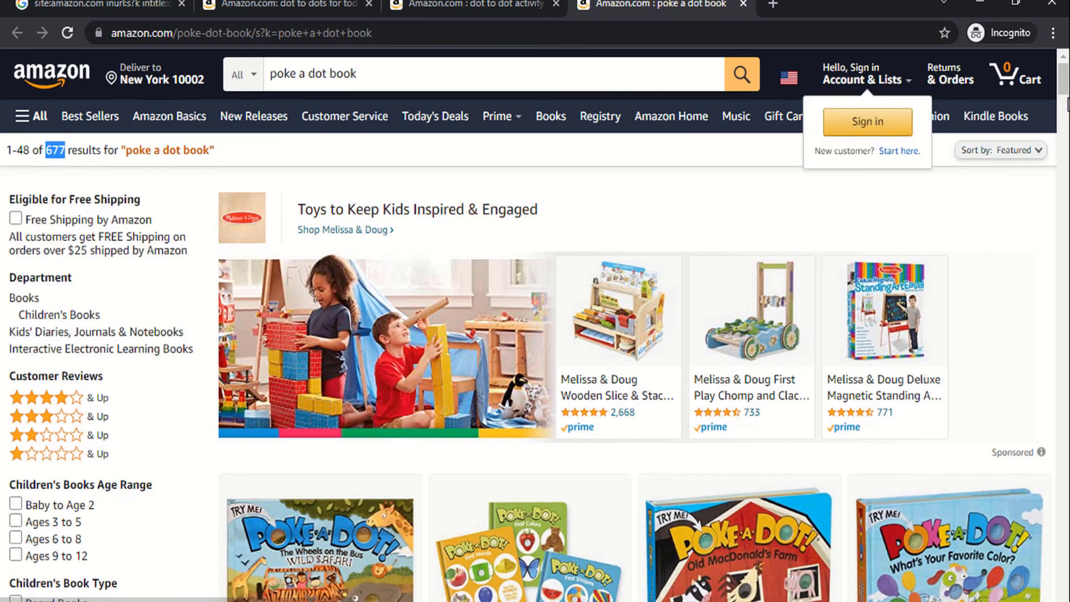
scroll(1001, 215, down, 5)
drag(1063, 102, 1063, 79)
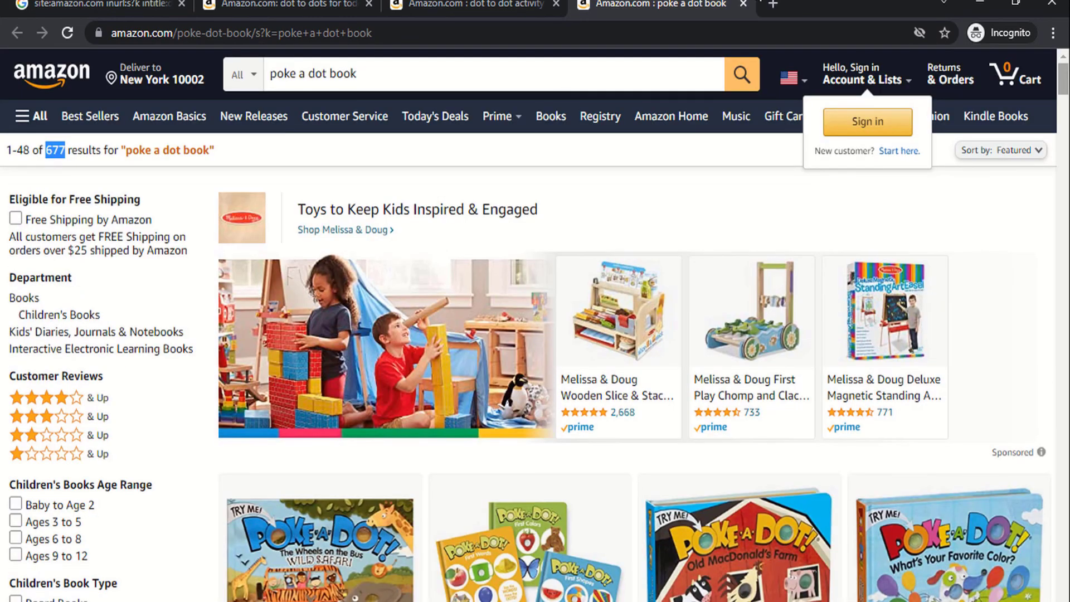
From the Google results, view the "extreme dot-to-dot" Amazon result in a new tab and check its number of listings
key(ctrl+1)
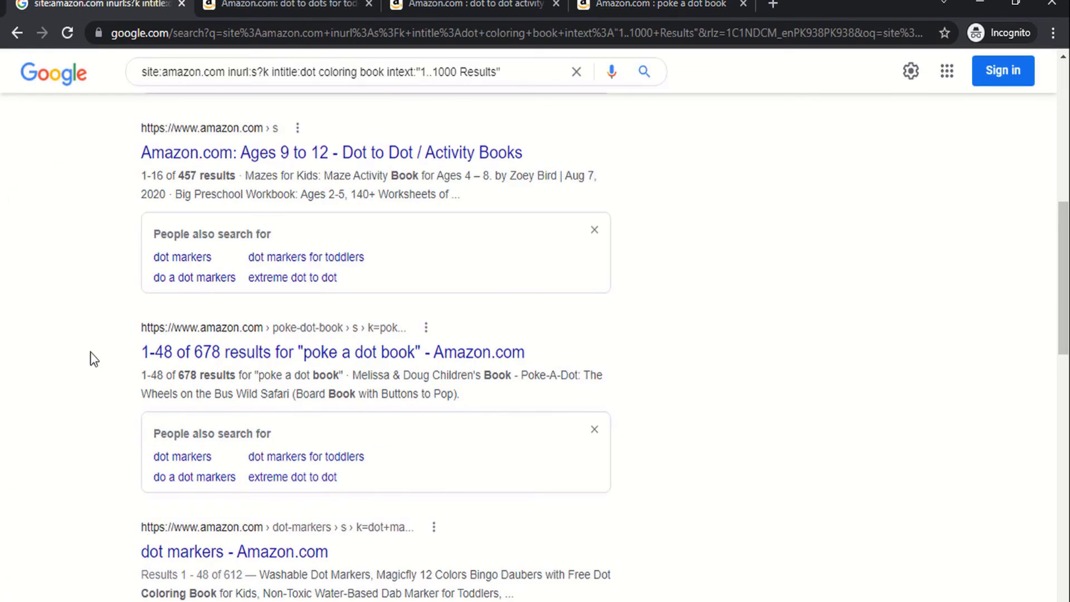
drag(1063, 262, 1064, 362)
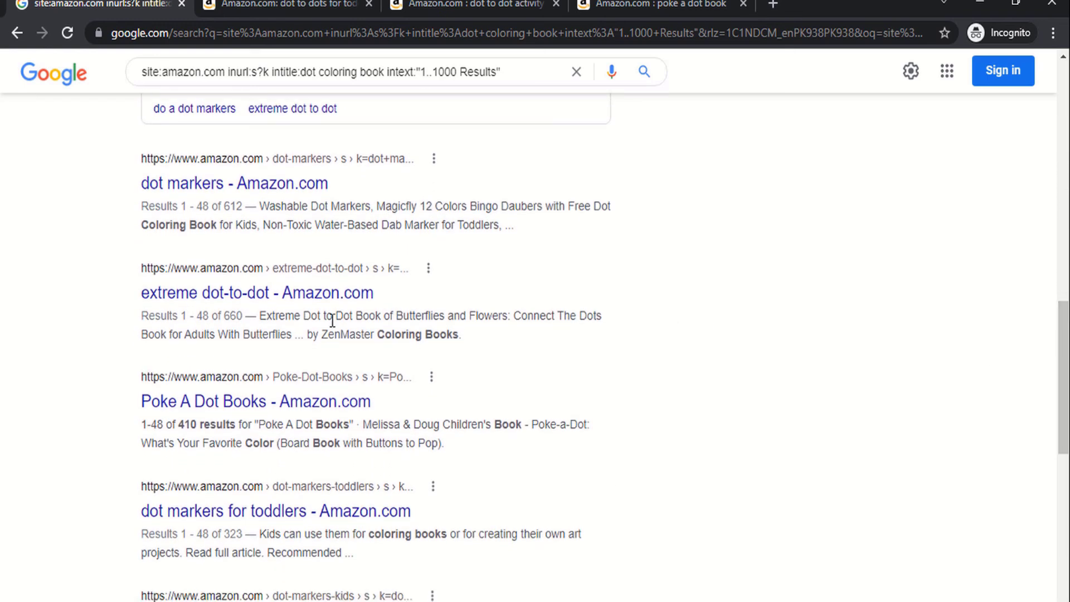
middle_click(314, 294)
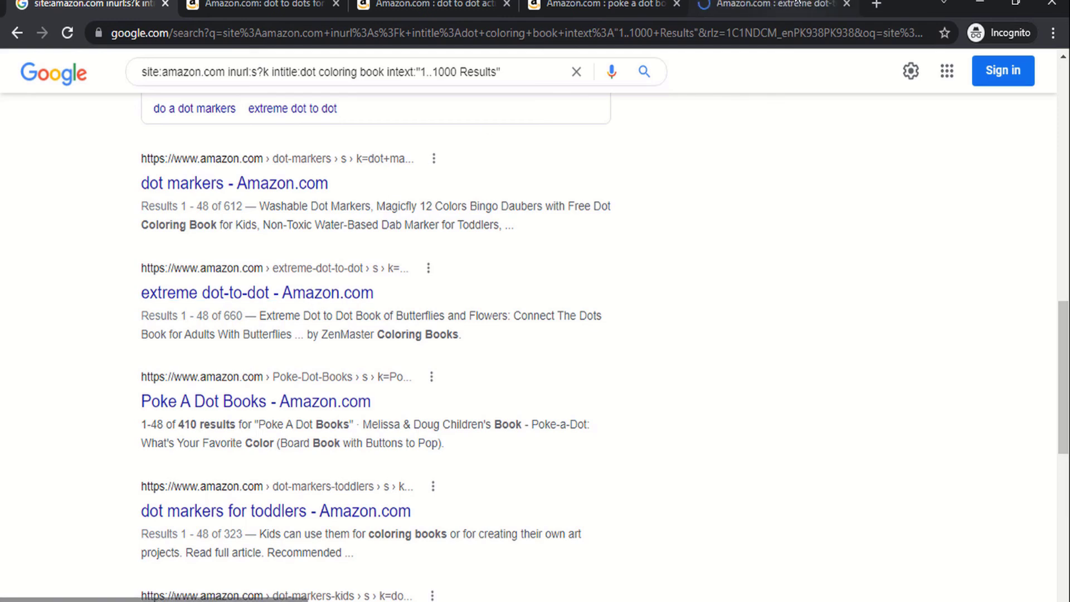
click(798, 3)
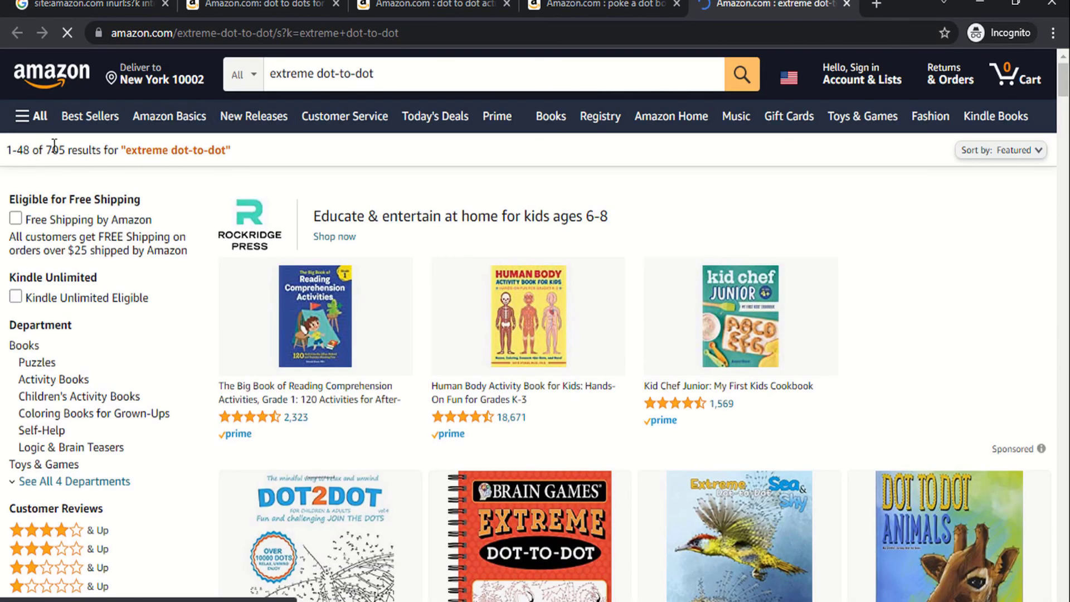
drag(44, 150, 67, 151)
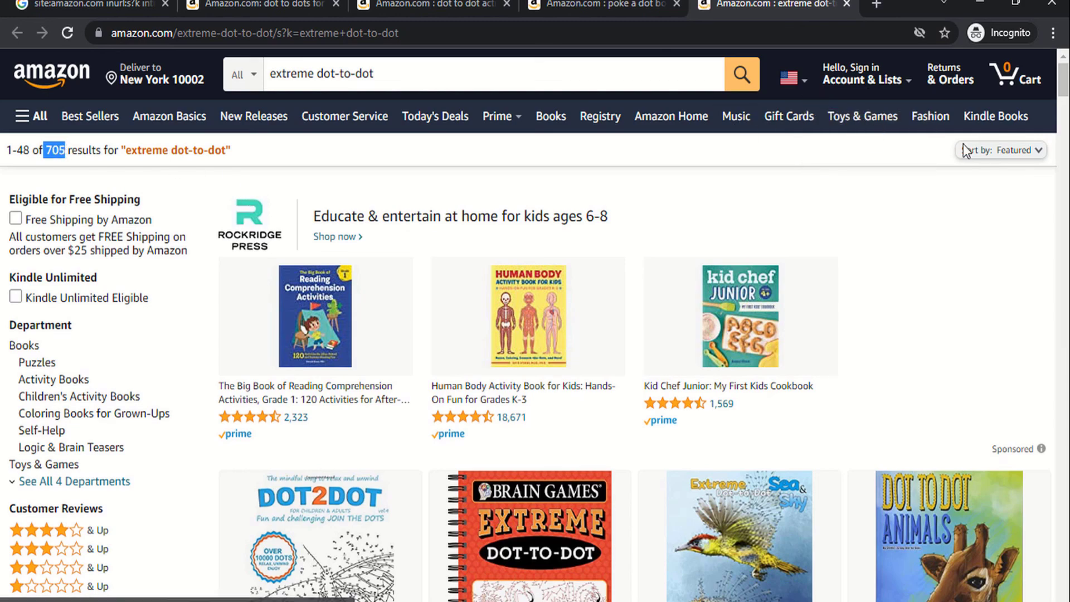
mouse_move(1065, 88)
mouse_down()
mouse_move(1065, 125)
mouse_move(1064, 78)
mouse_up()
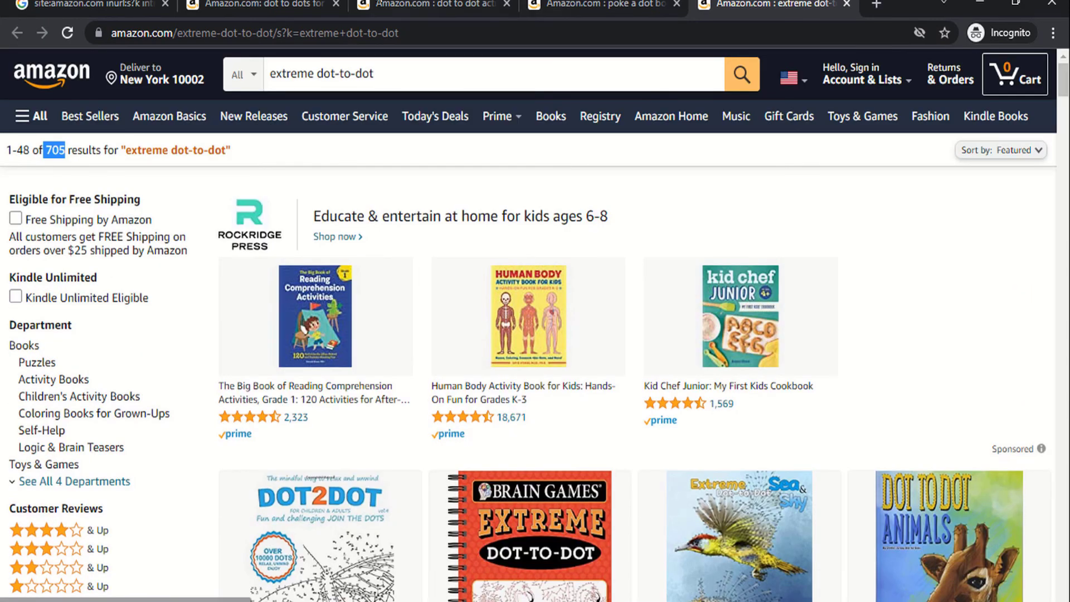
View the "Poke A Dot Books" Google result in a new tab, check its number of Amazon listings, and return to Google
click(98, 2)
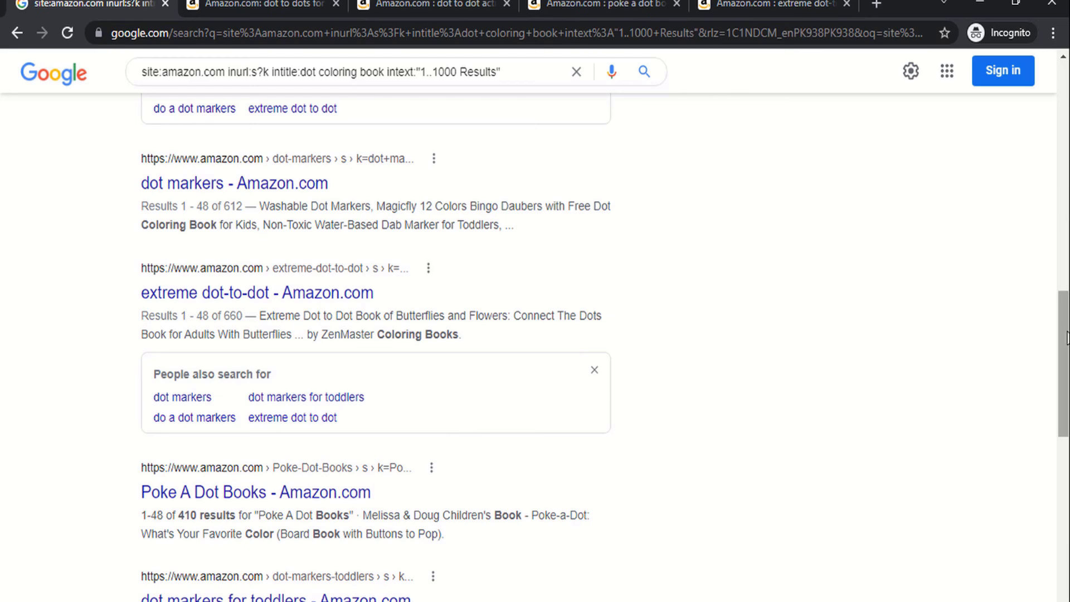
drag(1064, 329, 1065, 303)
scroll(669, 394, down, 4)
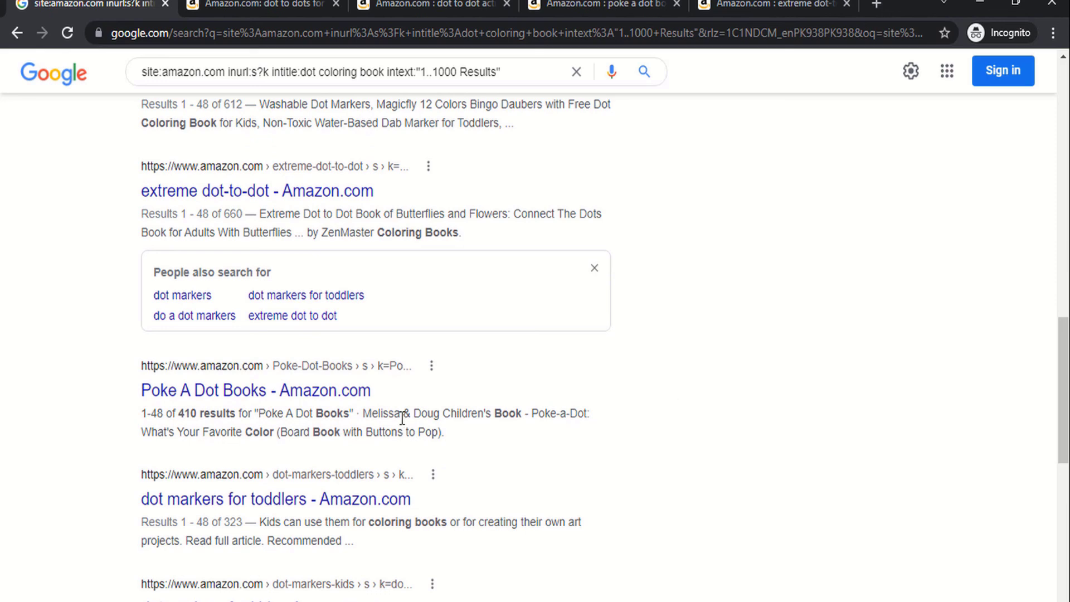
middle_click(276, 390)
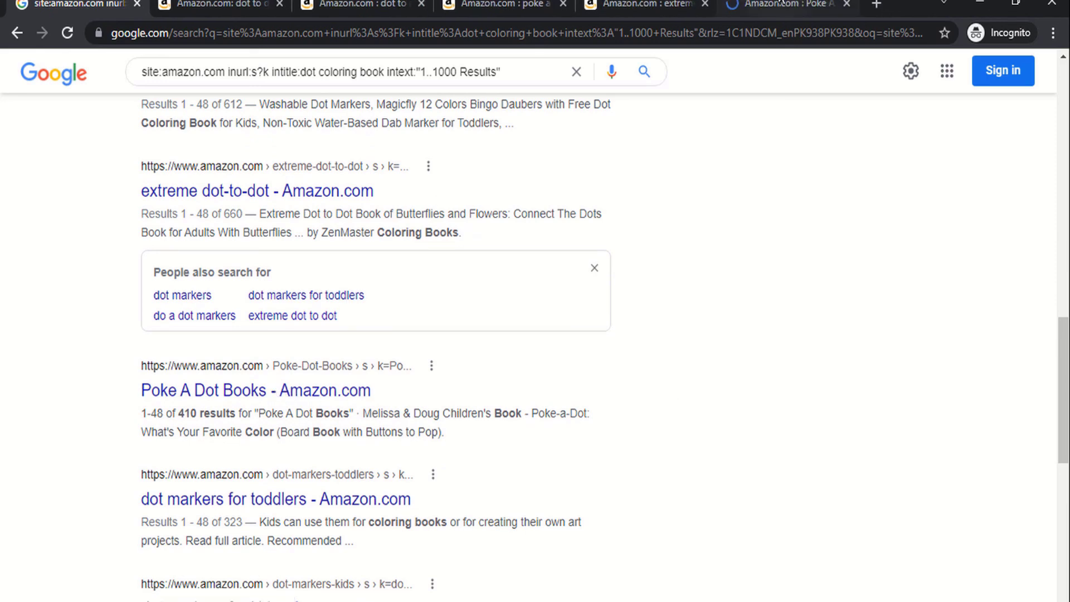
click(779, 4)
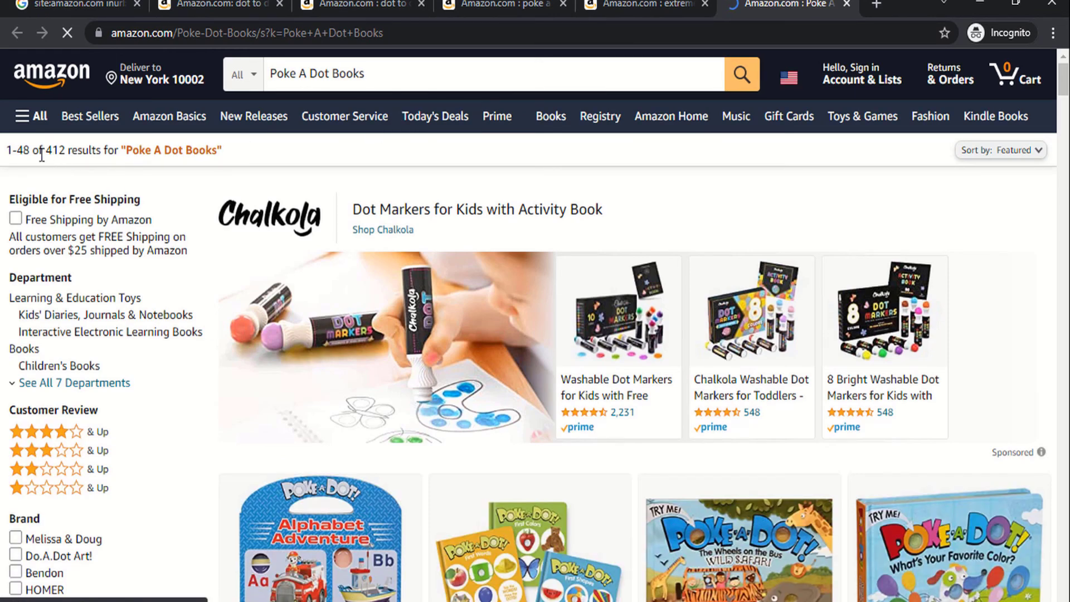
drag(44, 152, 66, 153)
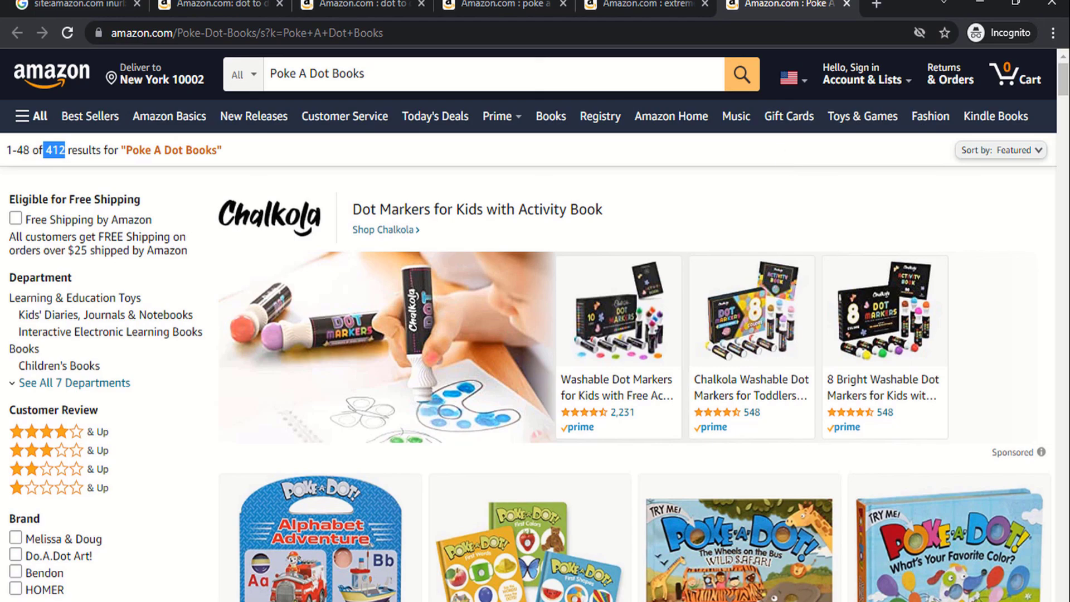
mouse_move(1064, 84)
mouse_down()
mouse_move(1063, 112)
mouse_move(1062, 79)
mouse_up()
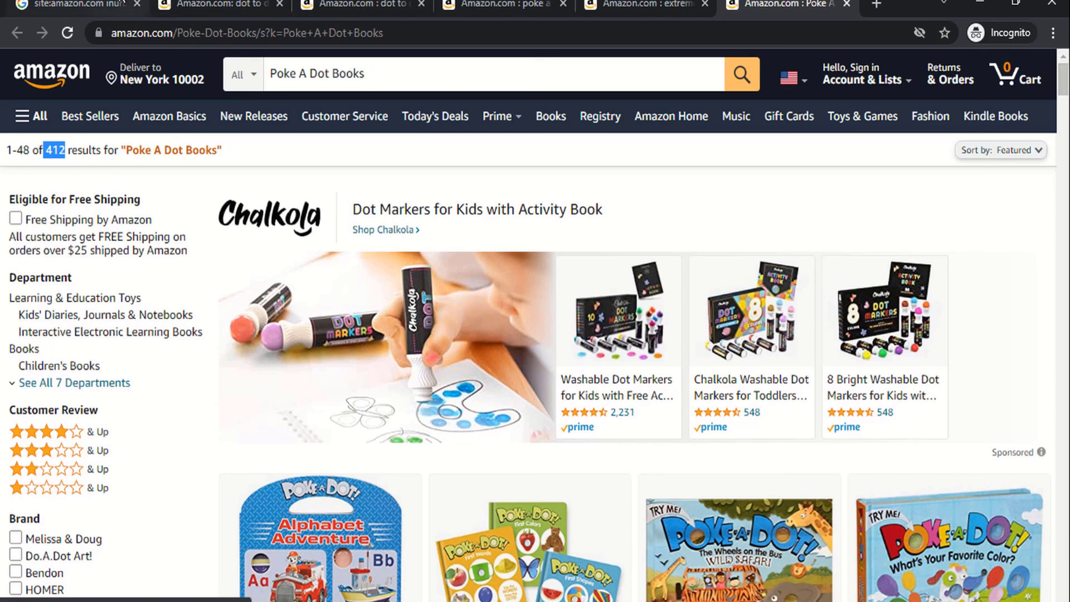
click(84, 4)
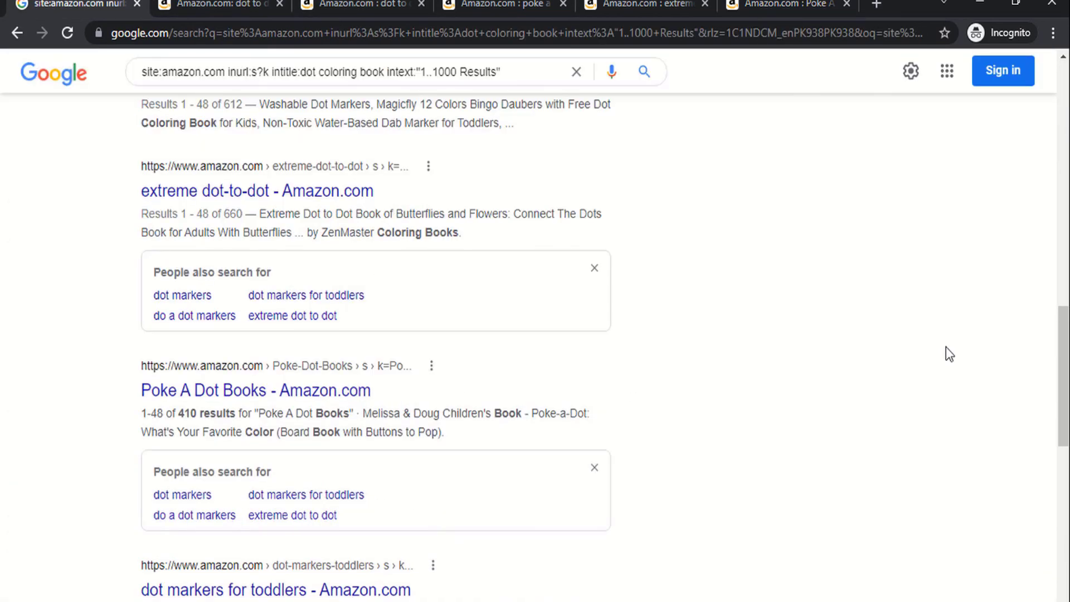